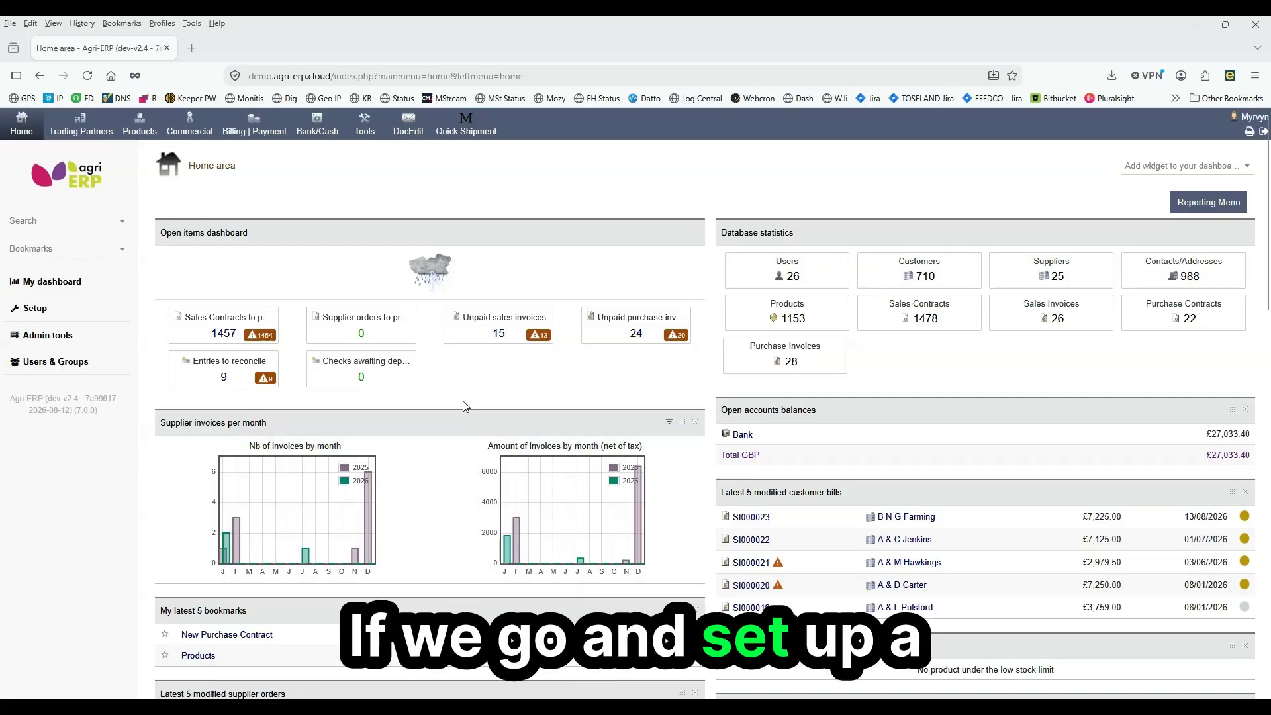
Step: Start a new purchase contract in the commercial area and choose ADM as the supplier
left_click(188, 122)
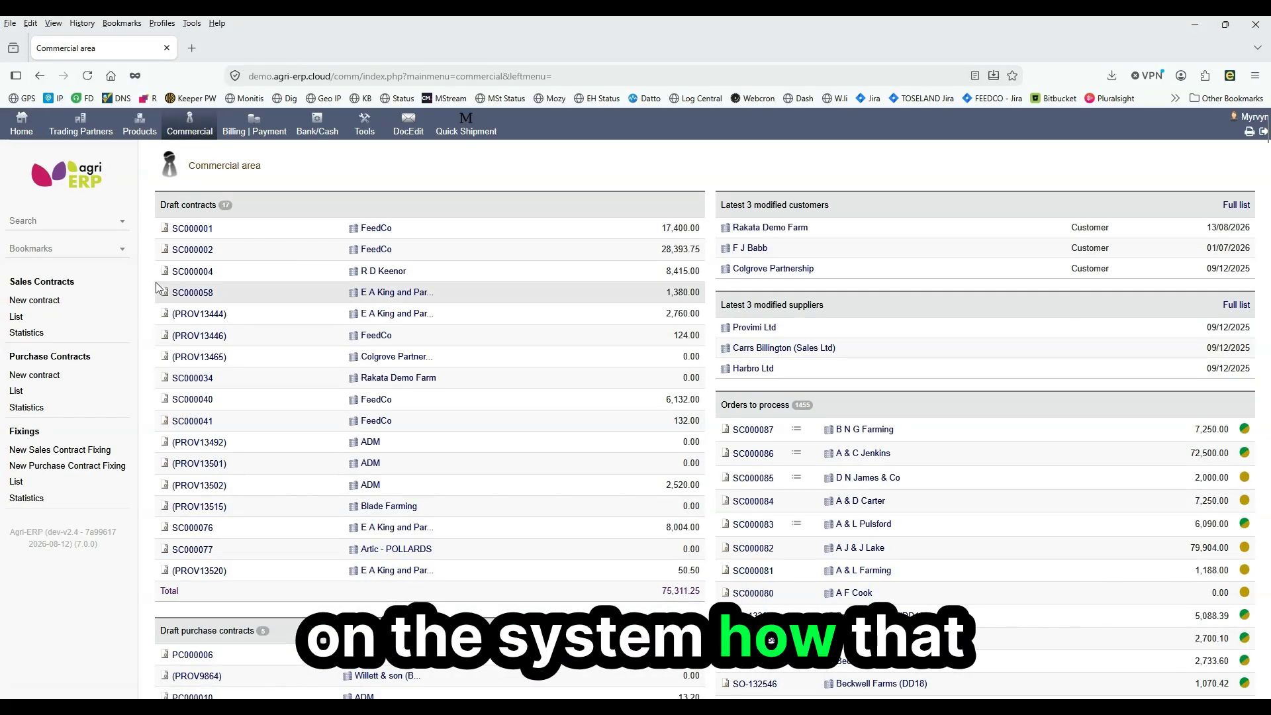
left_click(43, 383)
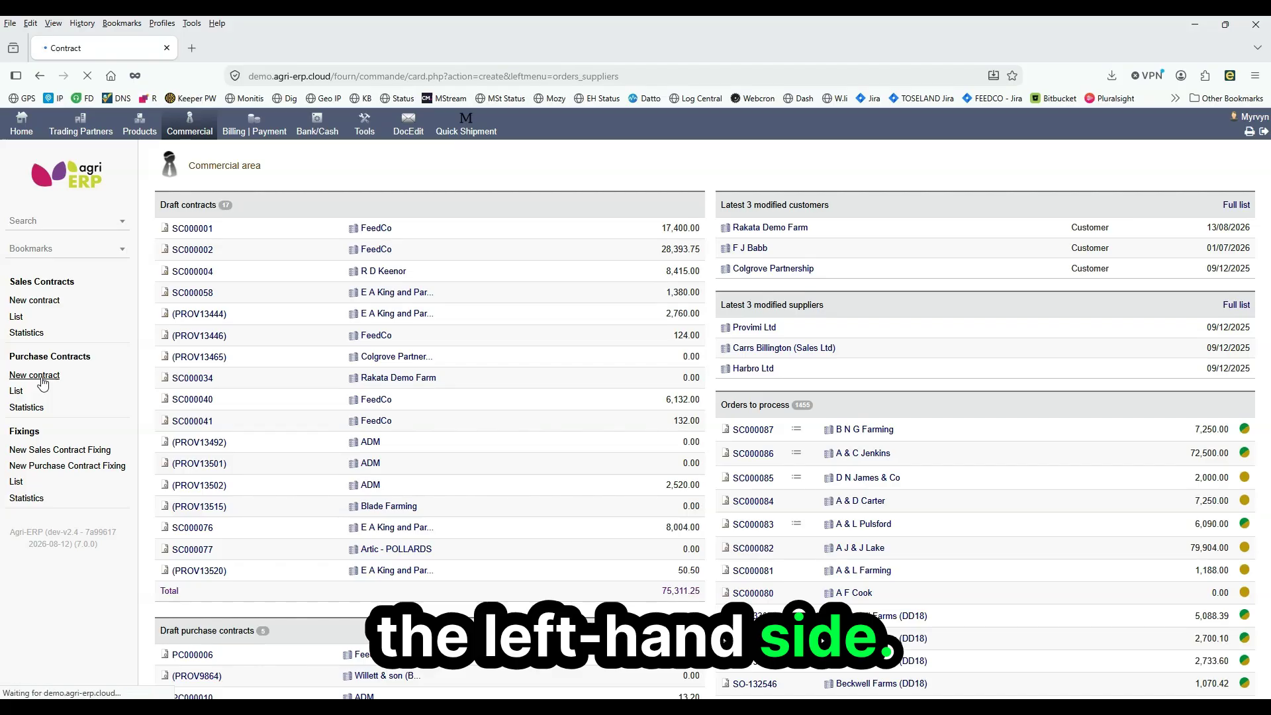
left_click(497, 216)
left_click(442, 267)
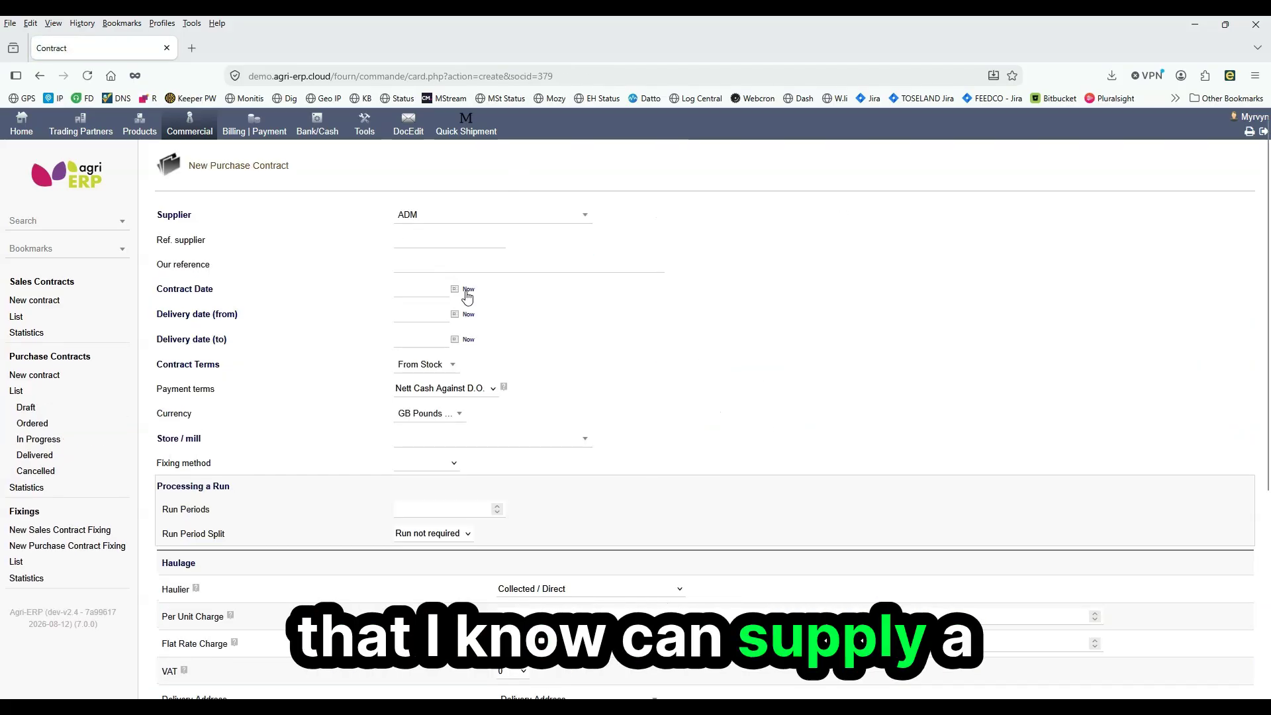
Step: Set the contract date and the delivery start date to the current date, 13/08/2026
left_click(455, 290)
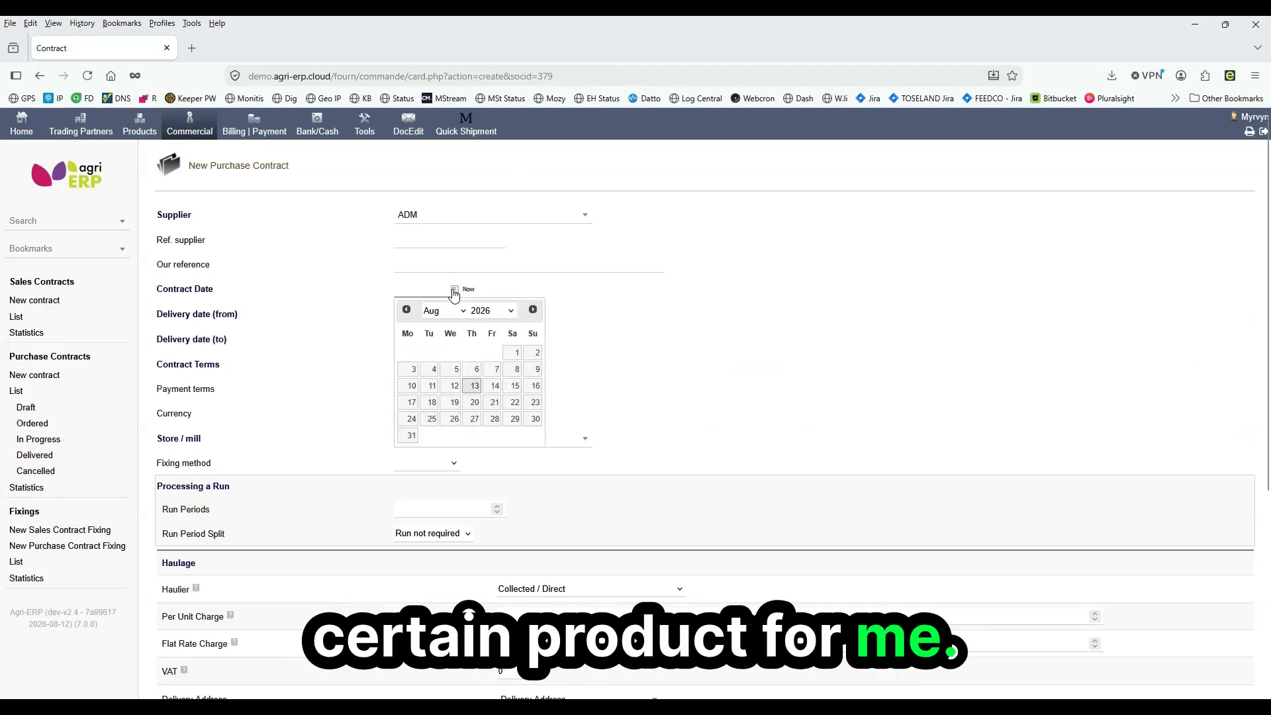
left_click(468, 289)
left_click(469, 314)
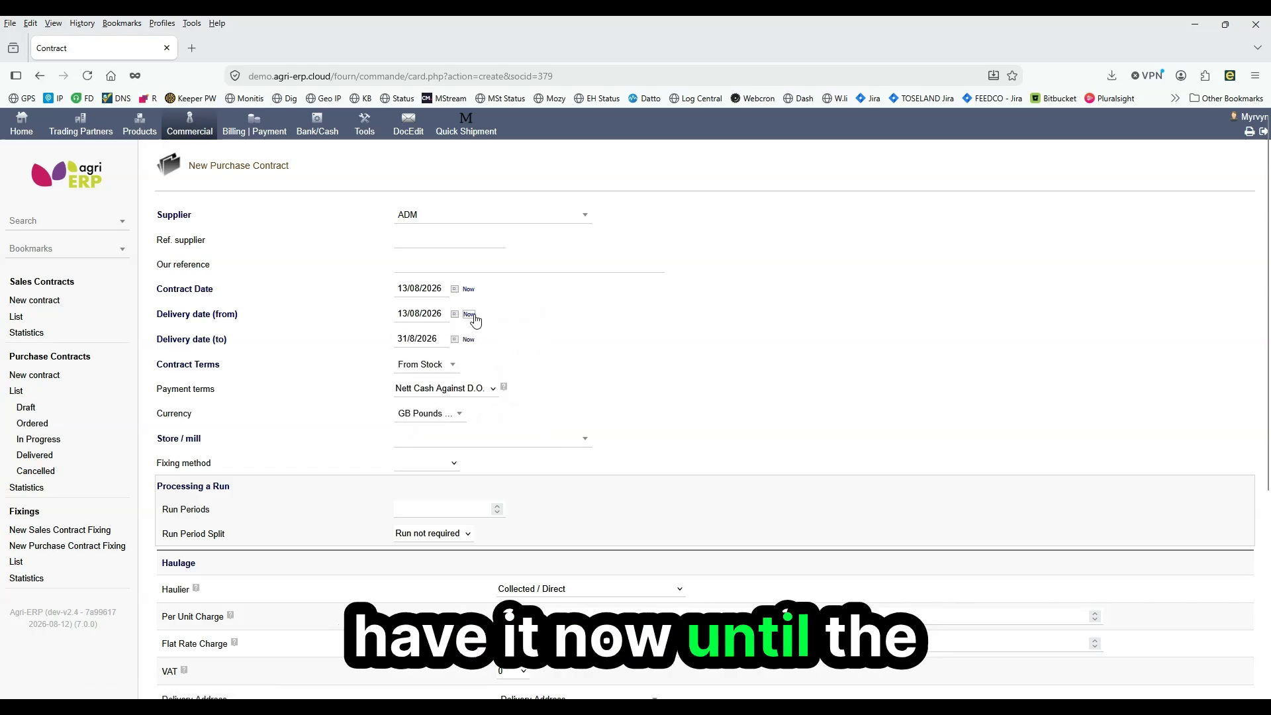
Step: Select the store / mill that receives the goods and create the draft purchase contract
left_click(450, 436)
left_click(448, 406)
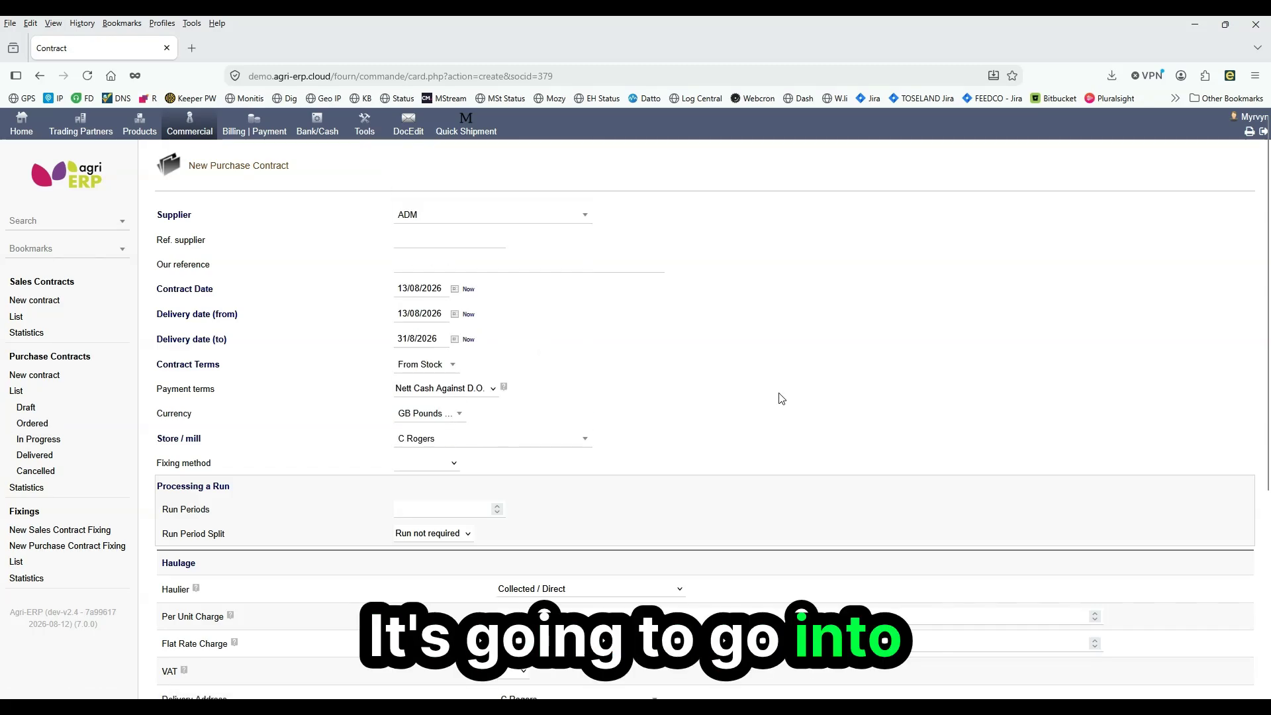
scroll(772, 411, "down", 5)
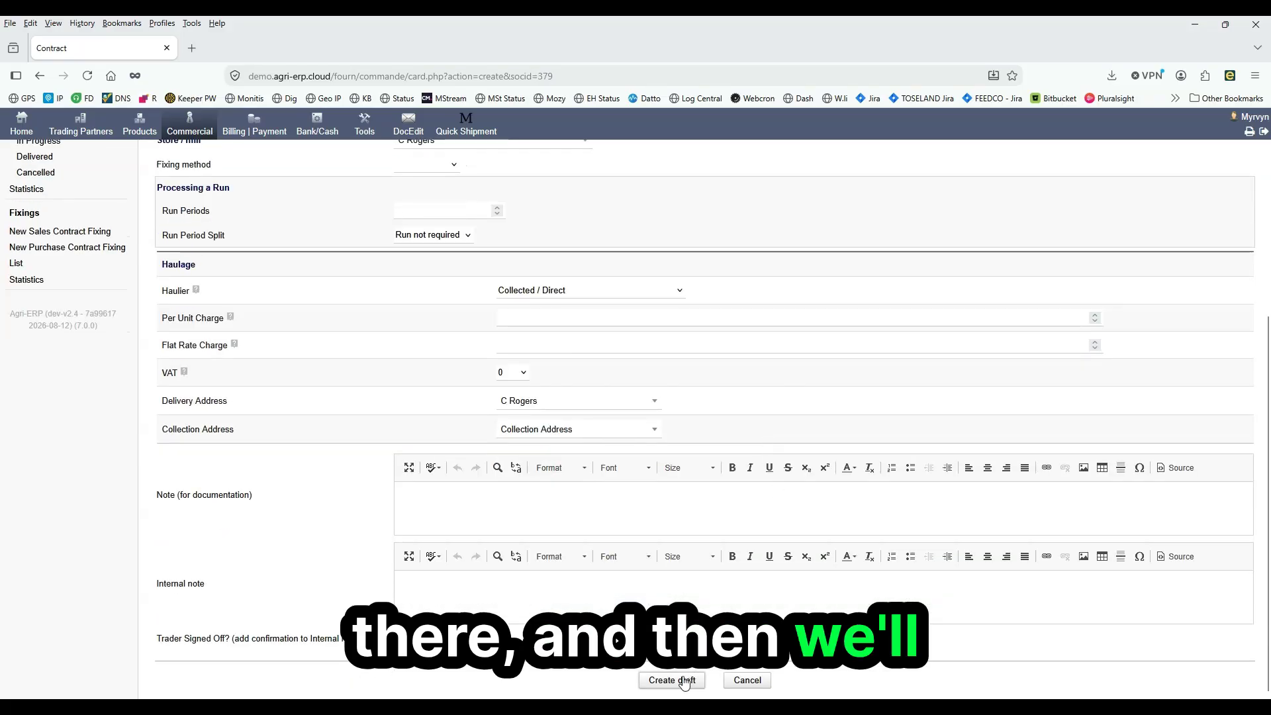
left_click(683, 681)
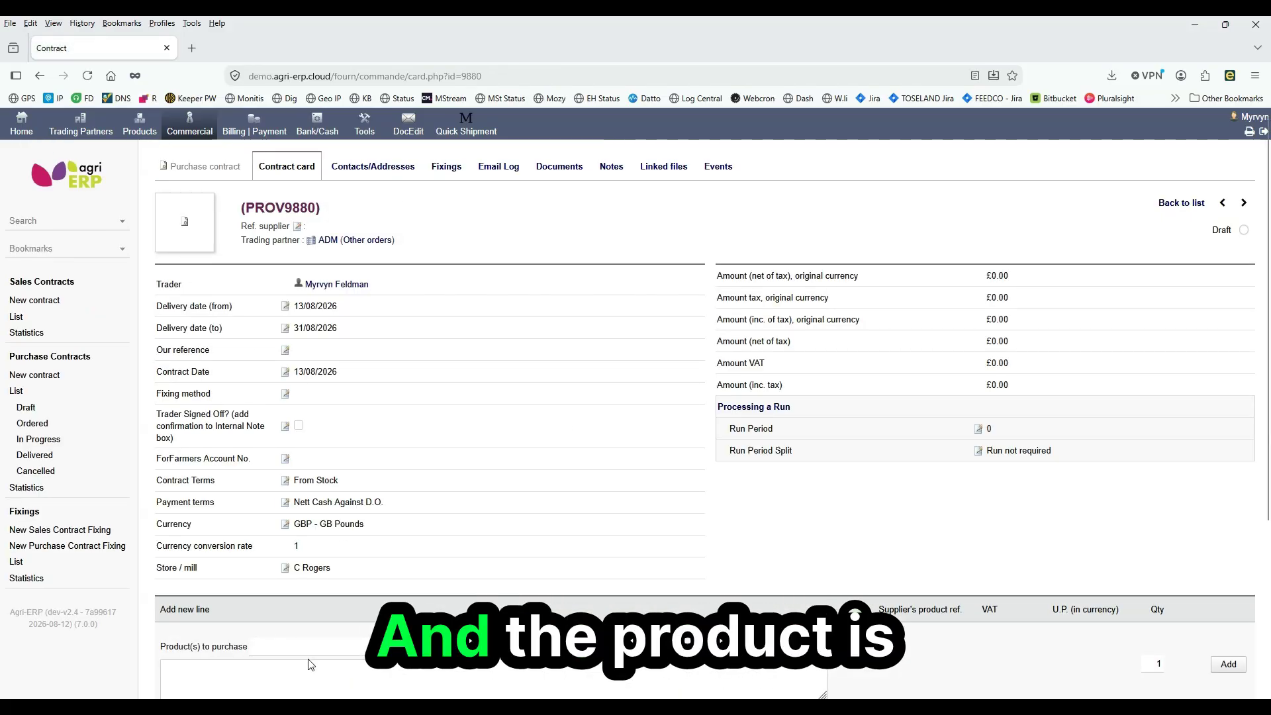
Step: Add a contract line for the stock lot based product Rakata_SL1 with a quantity of 290
left_click(311, 647)
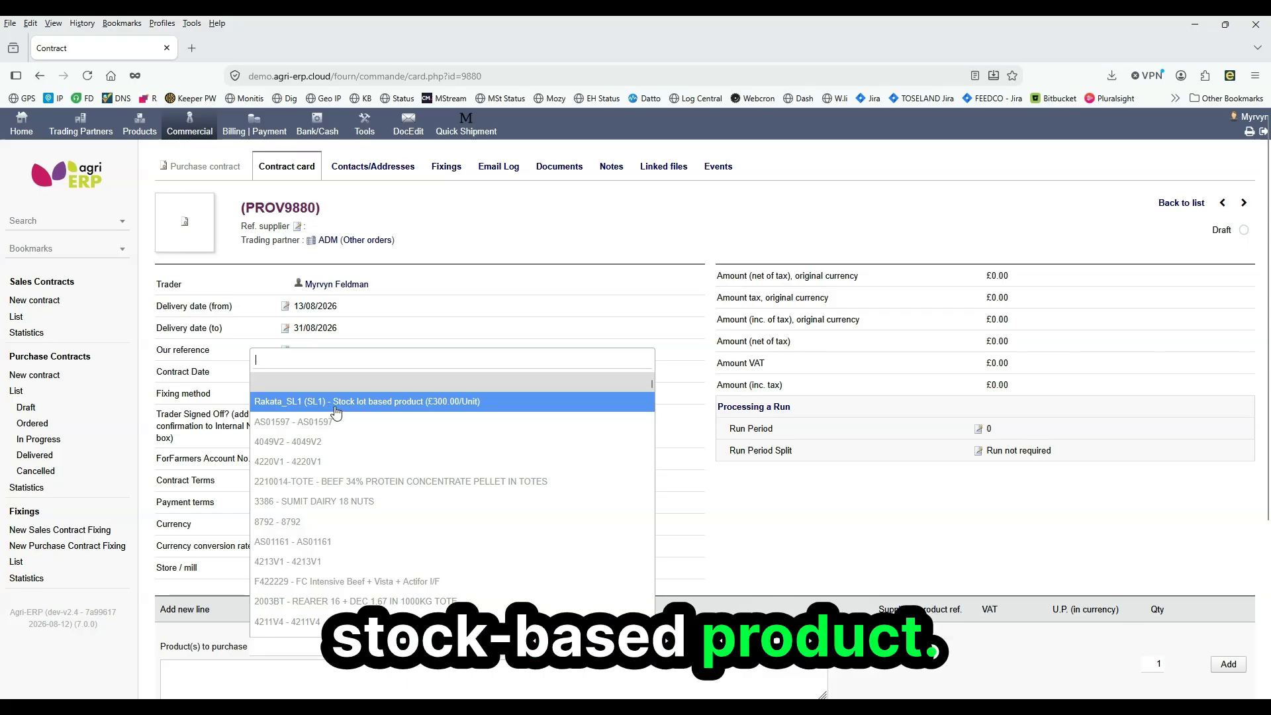
left_click(427, 402)
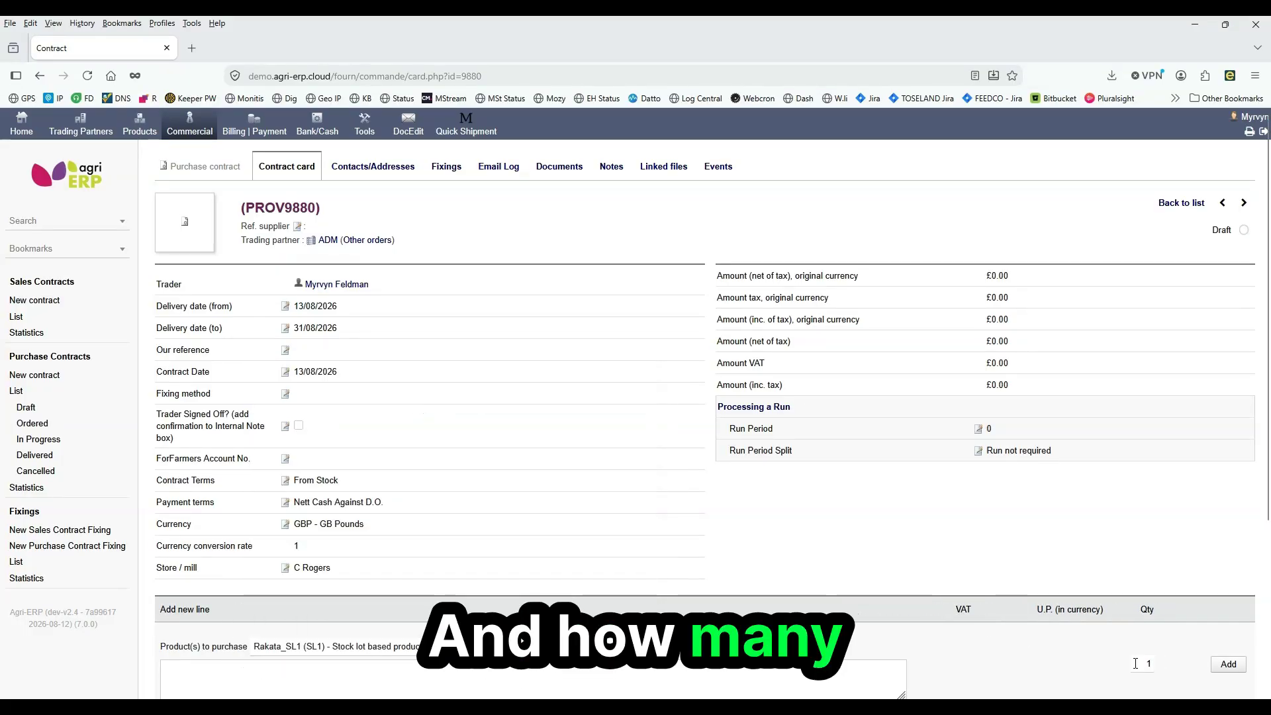
left_click_drag(1135, 663, 1161, 655)
type("29")
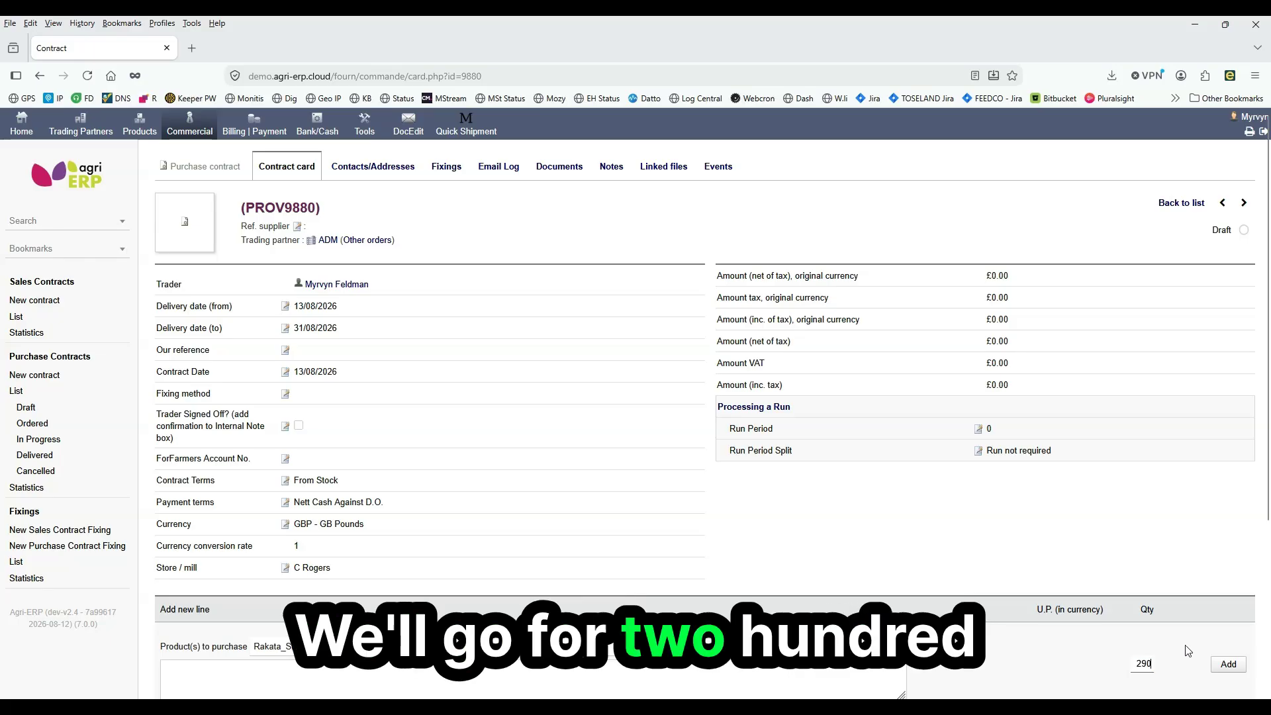
type("0")
key("Return")
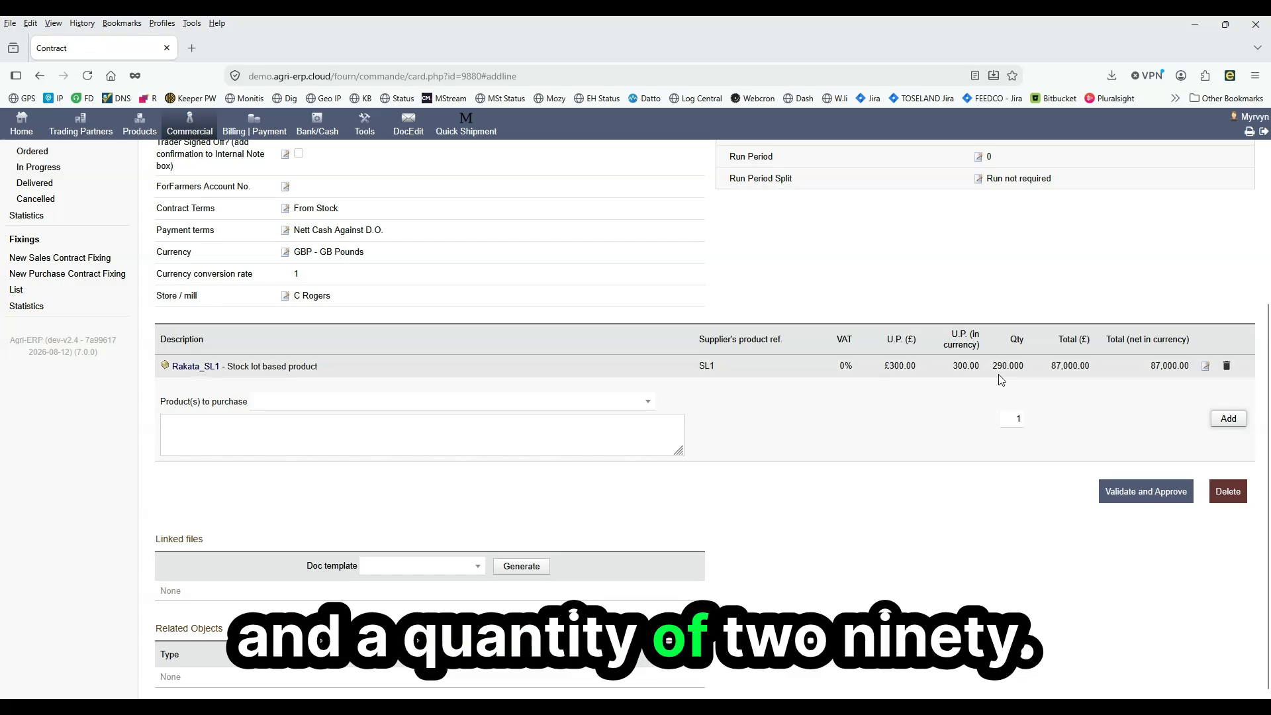
Step: Set the Rakata_SL1 line's unit price to £301.00 and validate and approve the purchase contract
left_click(1206, 367)
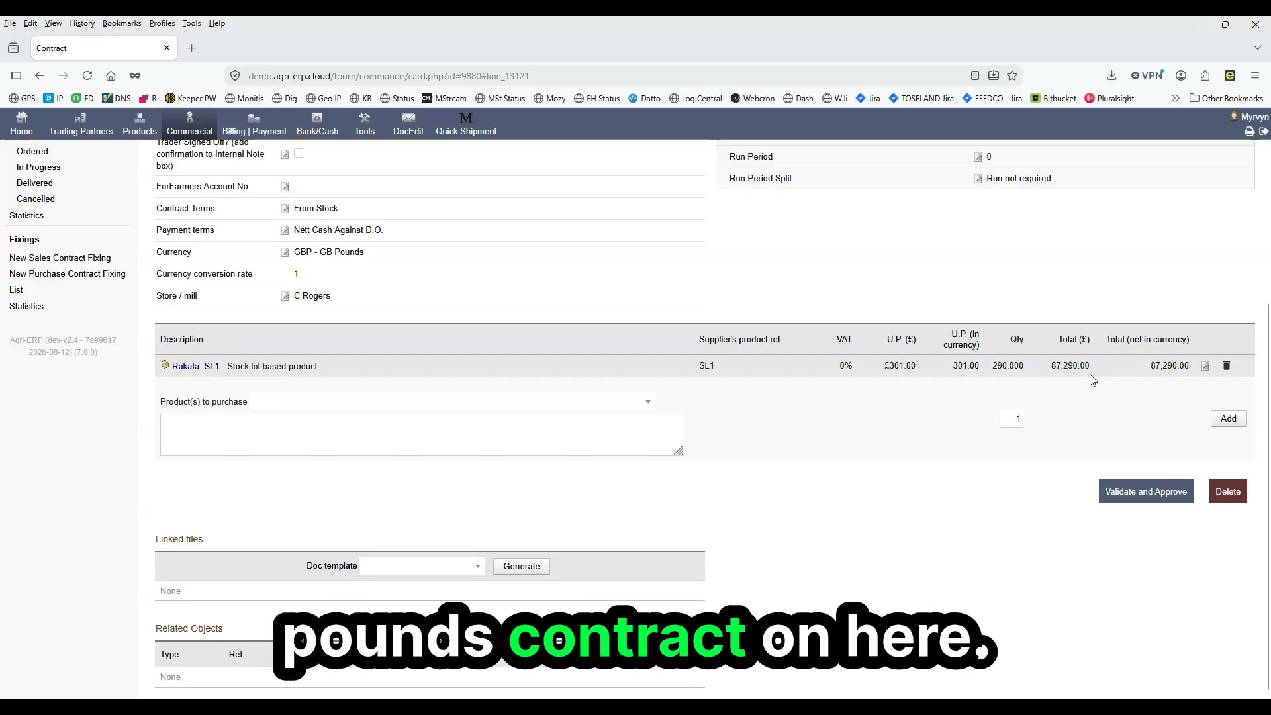
scroll(1091, 375, "up", 2)
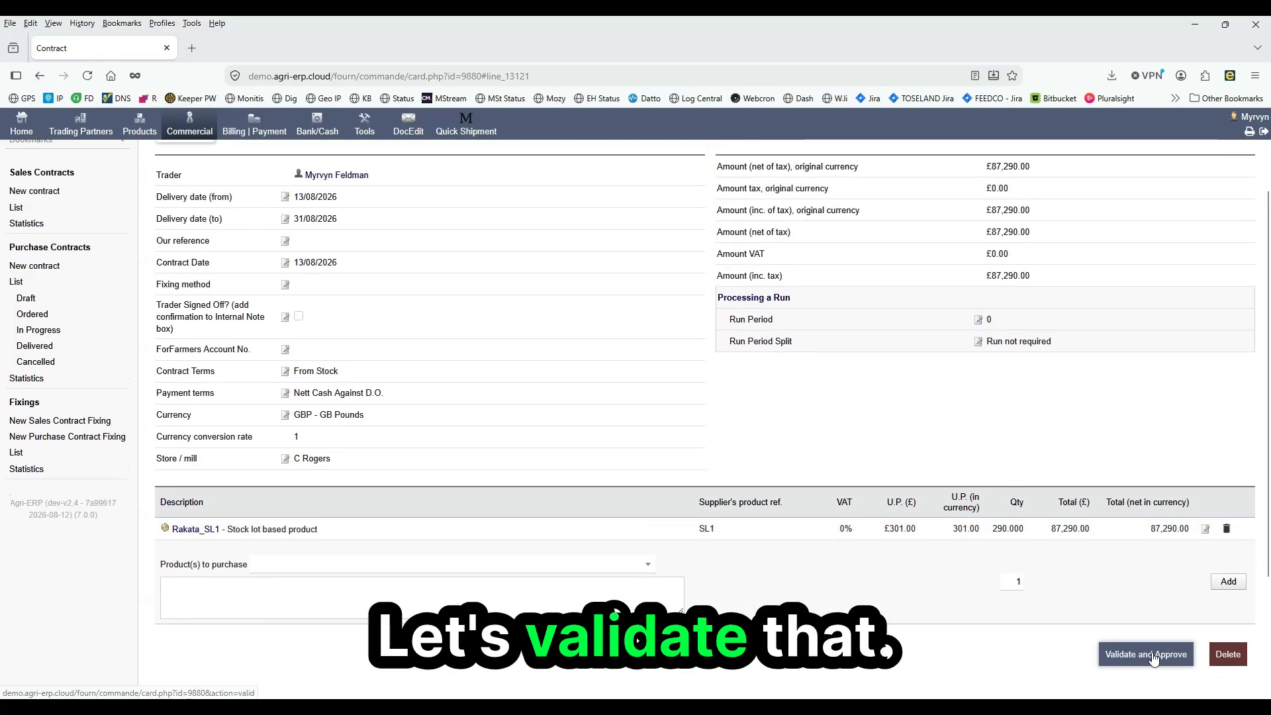
left_click(1152, 645)
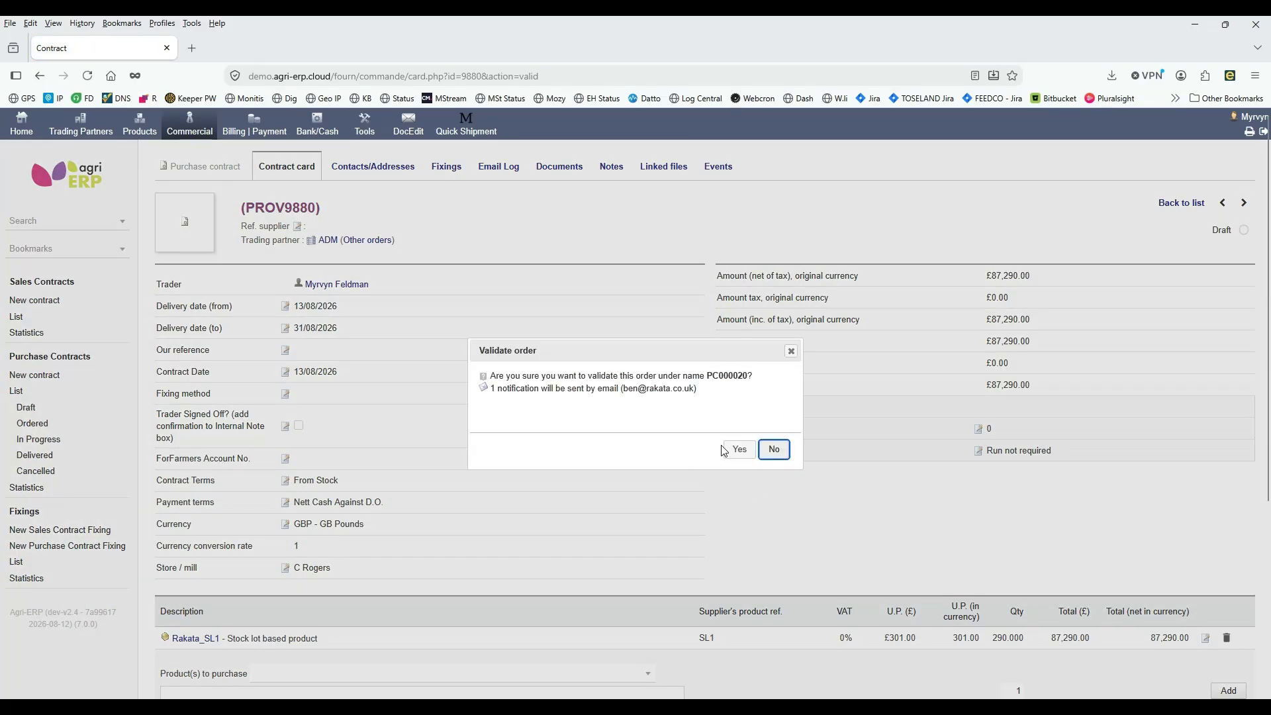
left_click(740, 452)
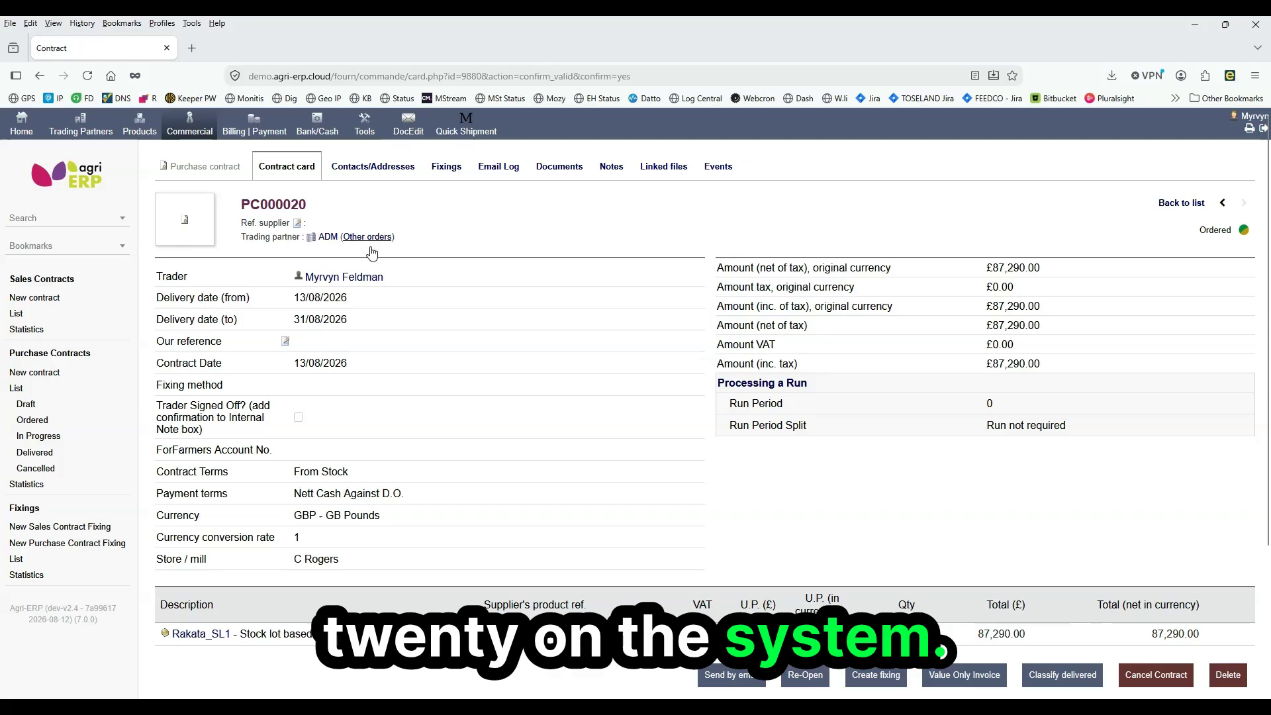
Step: Create a fixing from the approved purchase contract with 29 as the quantity to be dispatched
left_click(874, 677)
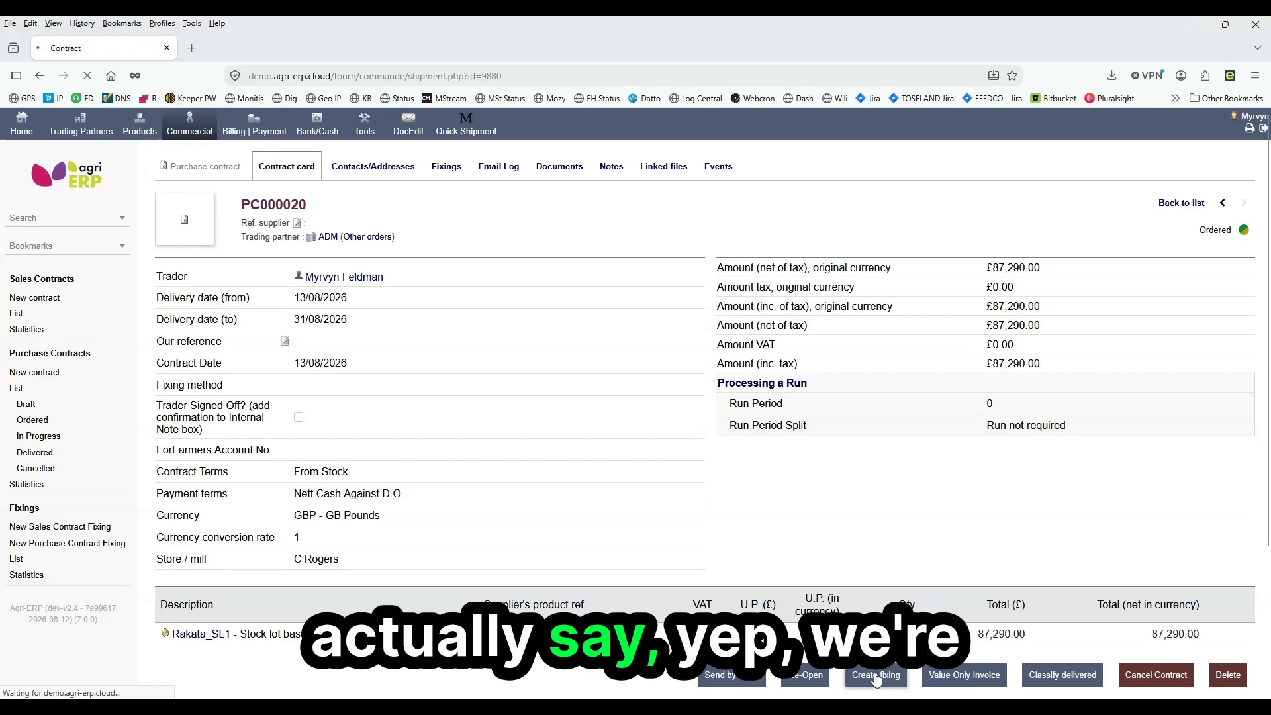
scroll(629, 443, "down", 3)
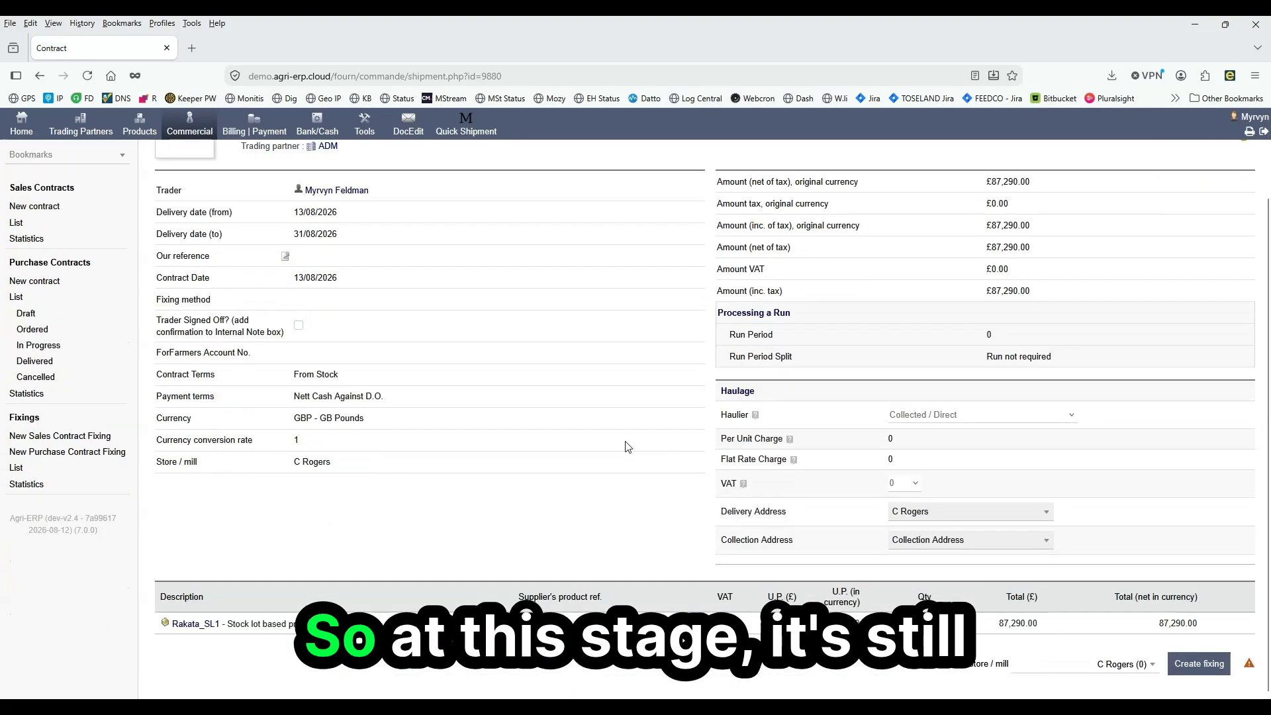
left_click(1188, 672)
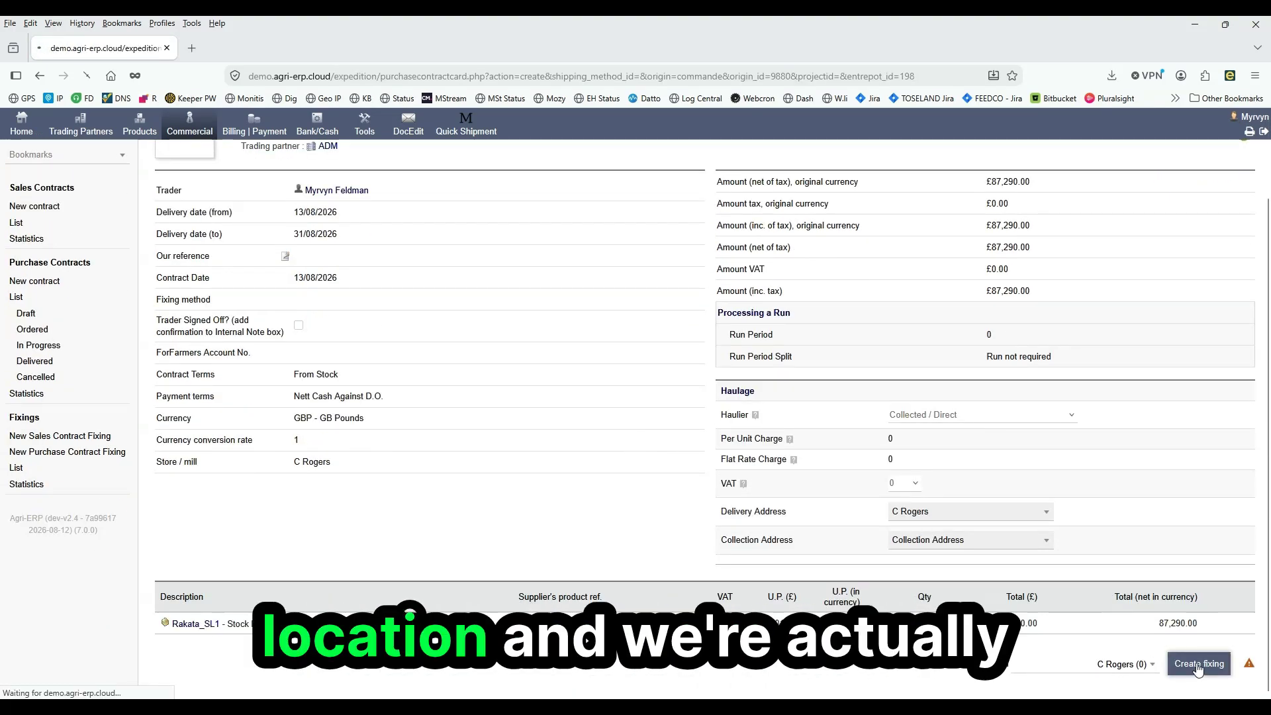
scroll(521, 498, "down", 12)
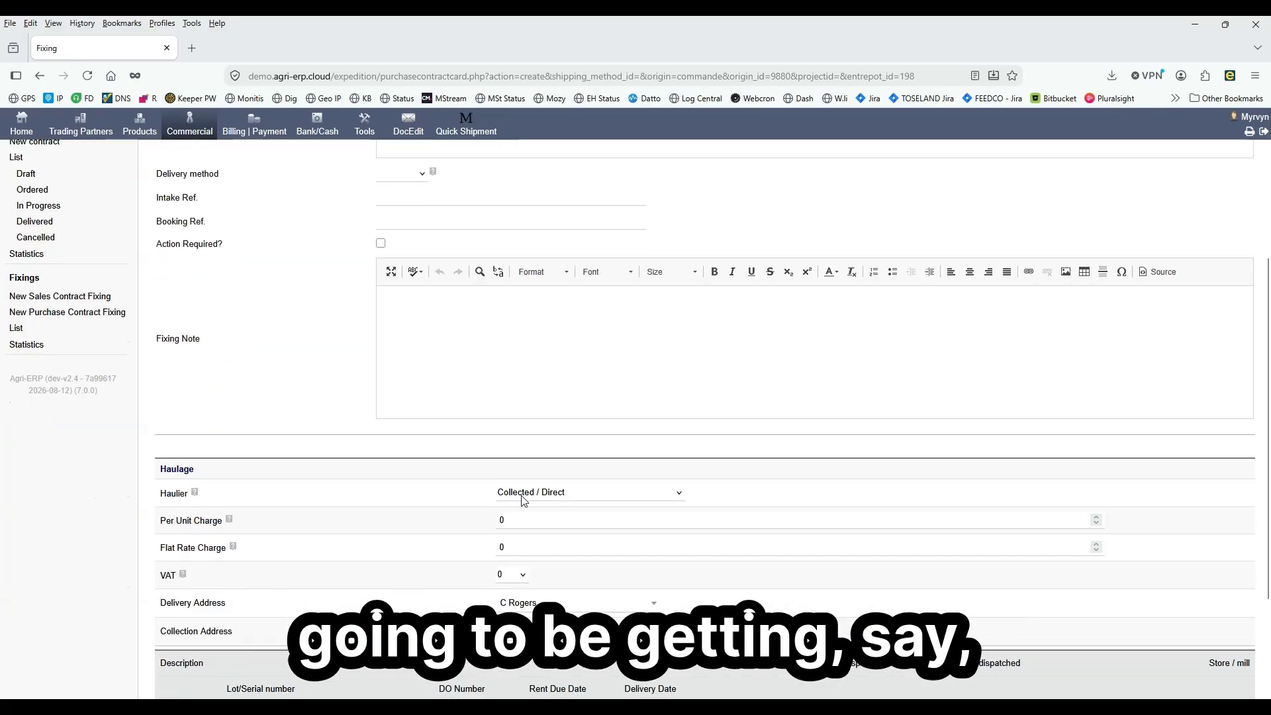
double_click(1008, 587)
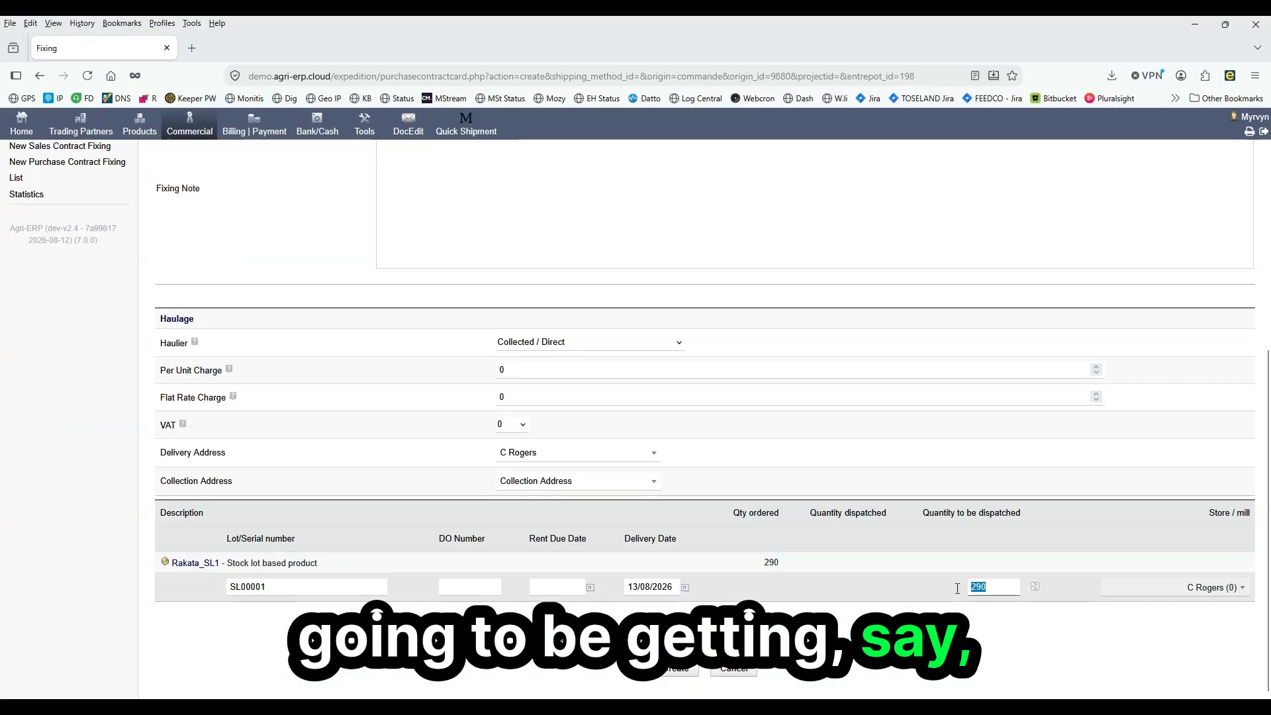
type("29")
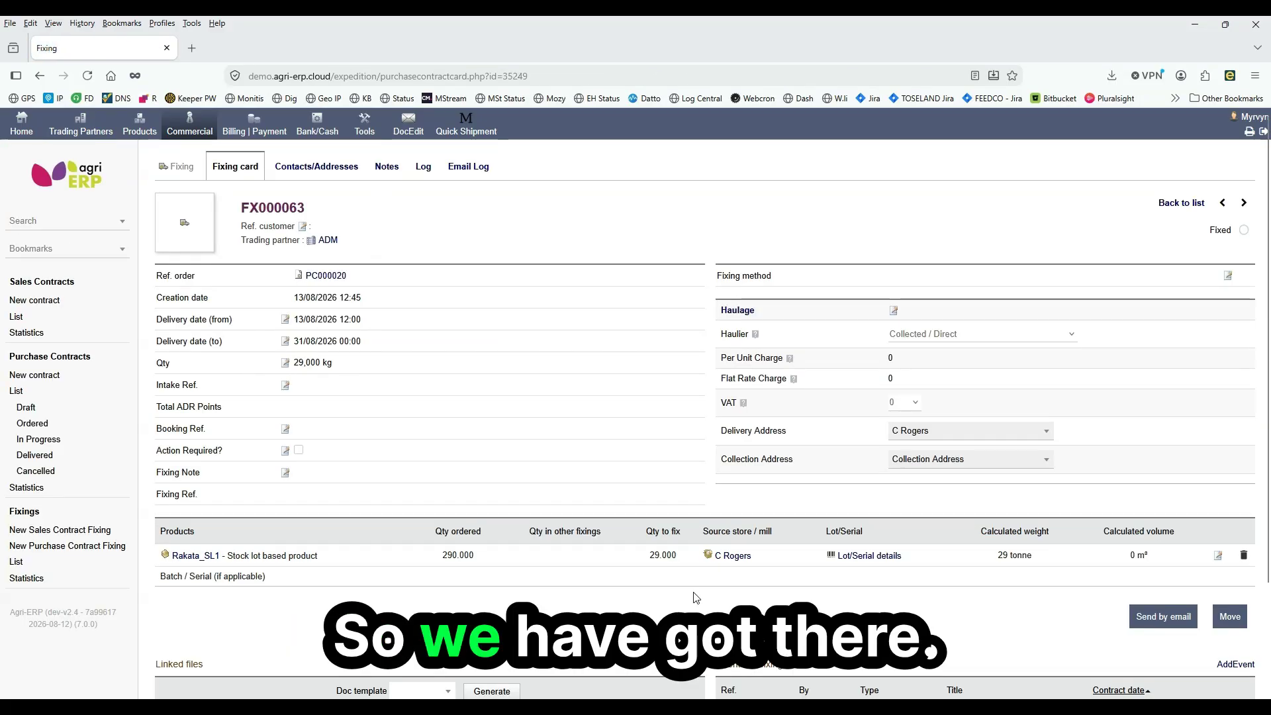
Step: Inspect the fixing's lot/serial details and examine Rakata_SL1's stock position and open fixings with the search filters cleared
mouse_move(863, 563)
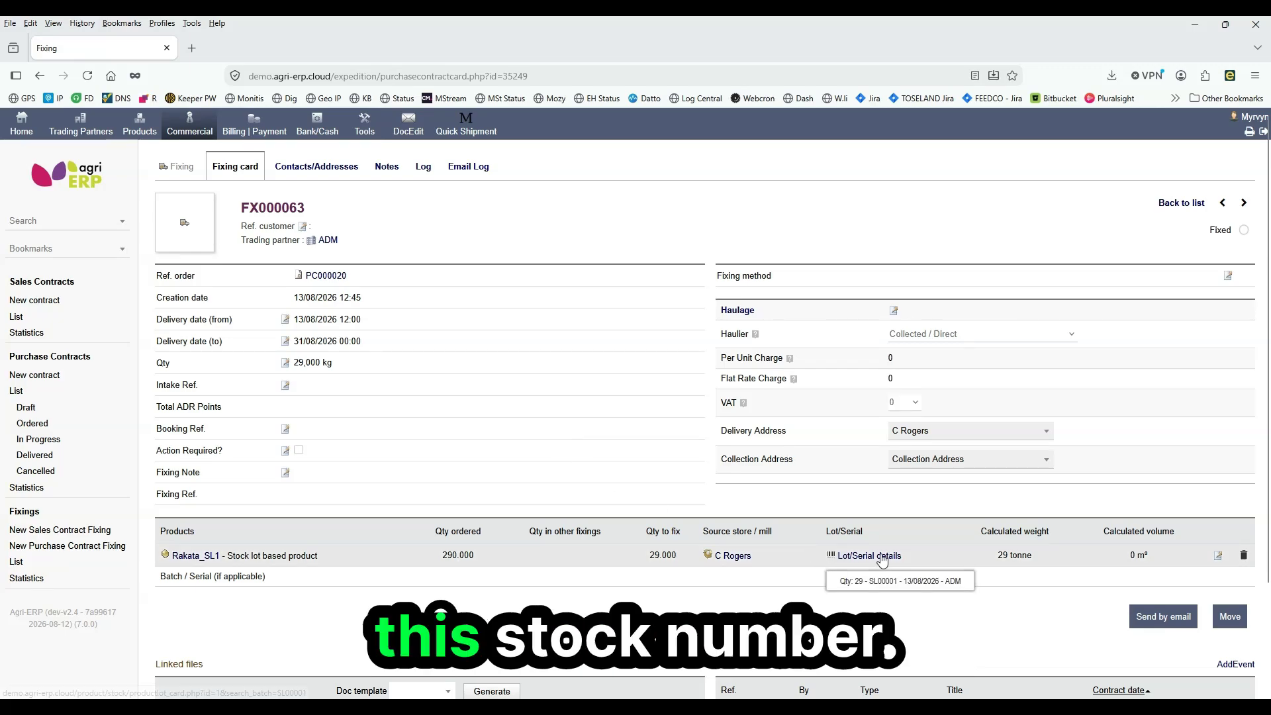
left_click(199, 556)
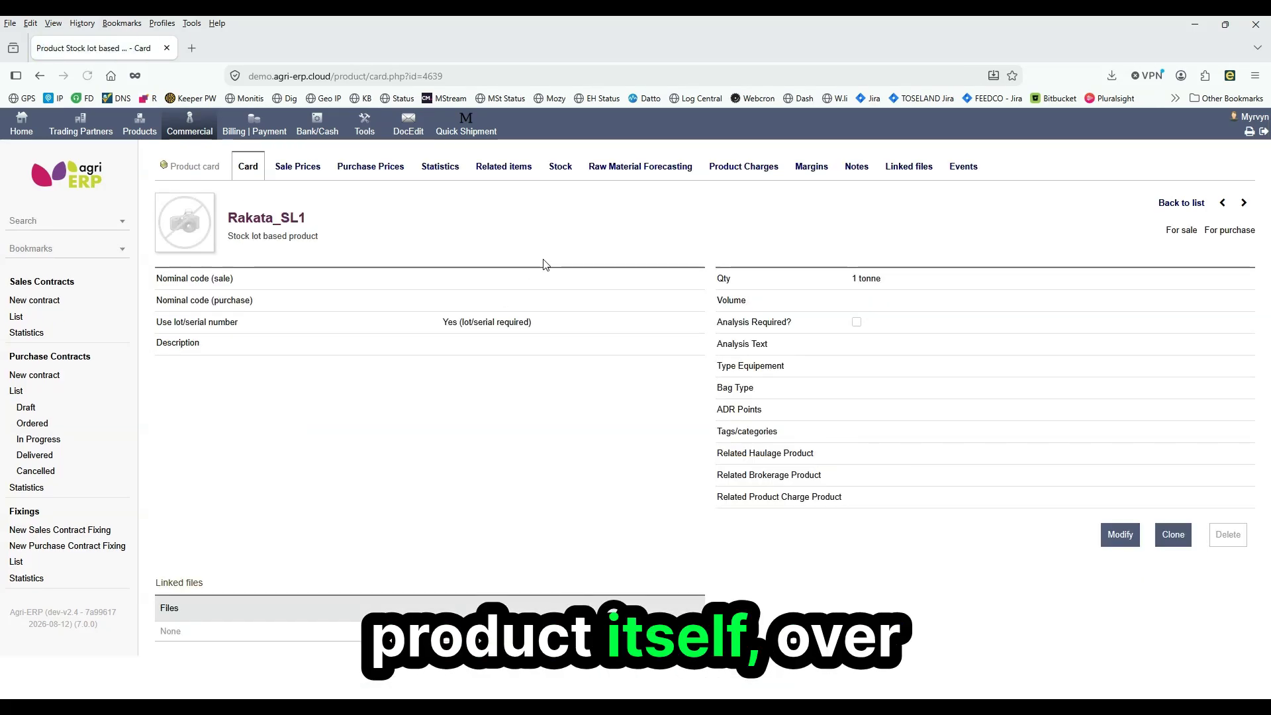
left_click(570, 171)
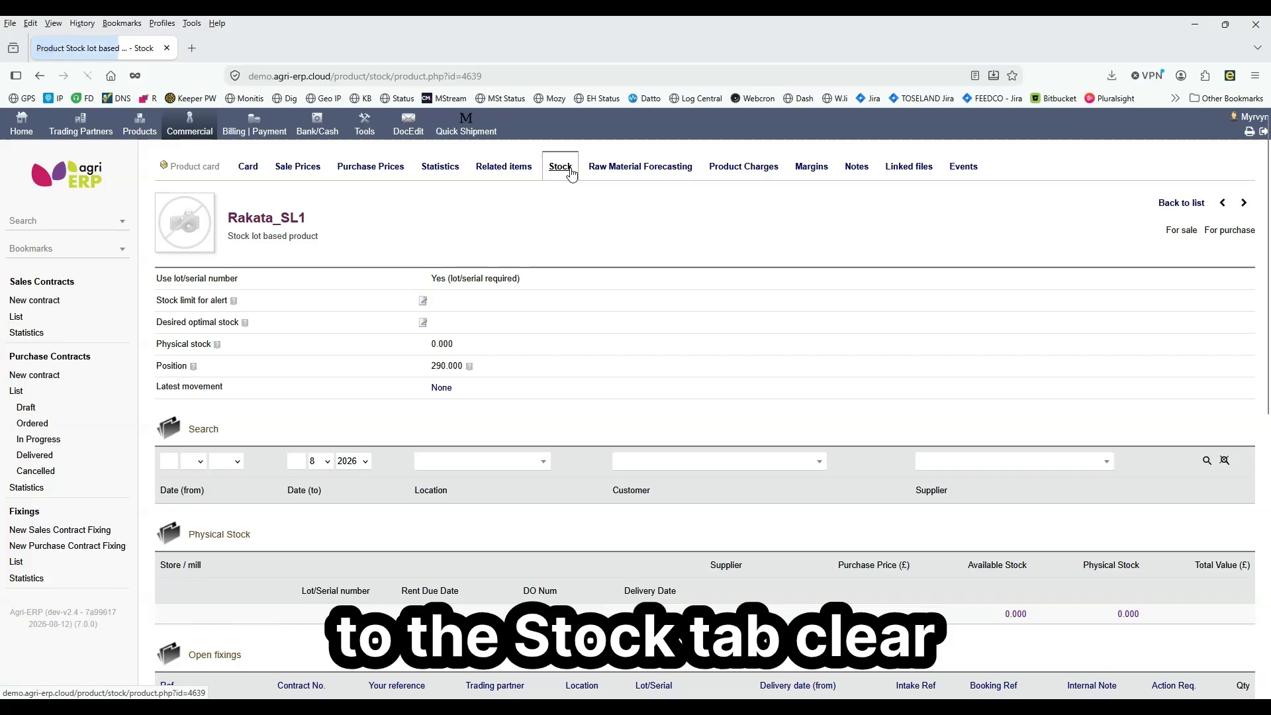
scroll(576, 228, "down", 1)
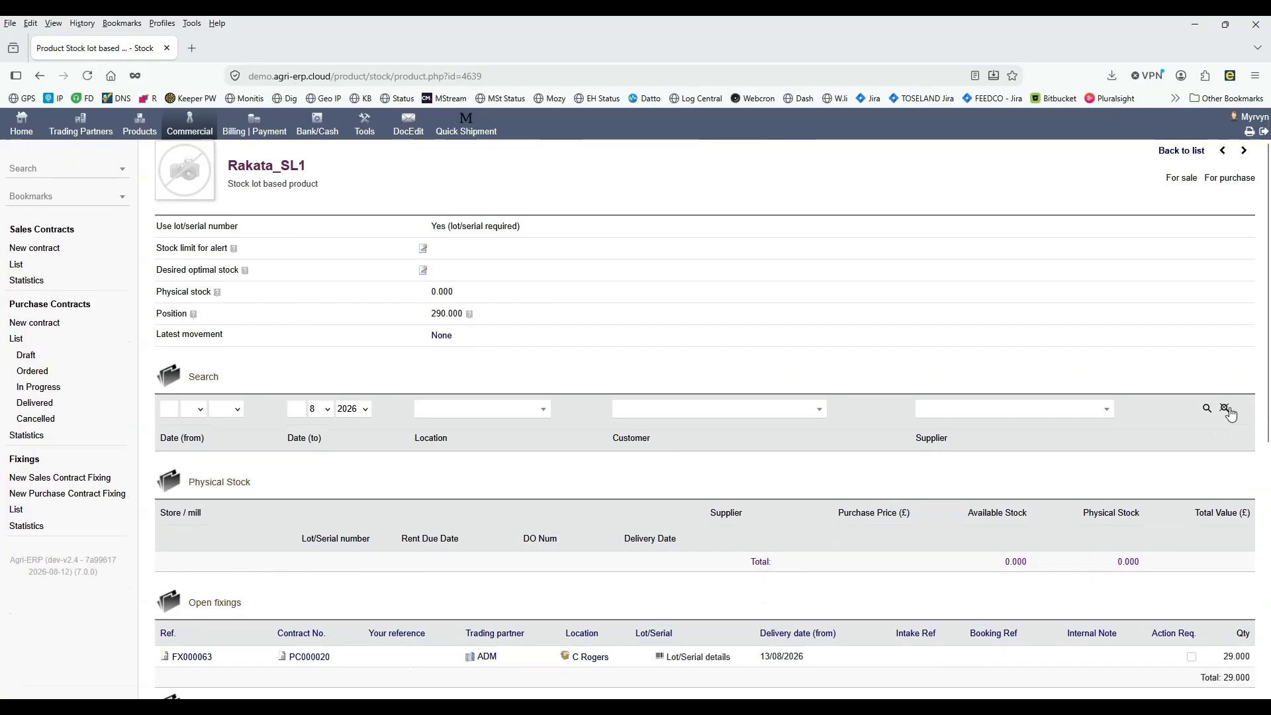
scroll(1223, 415, "down", 3)
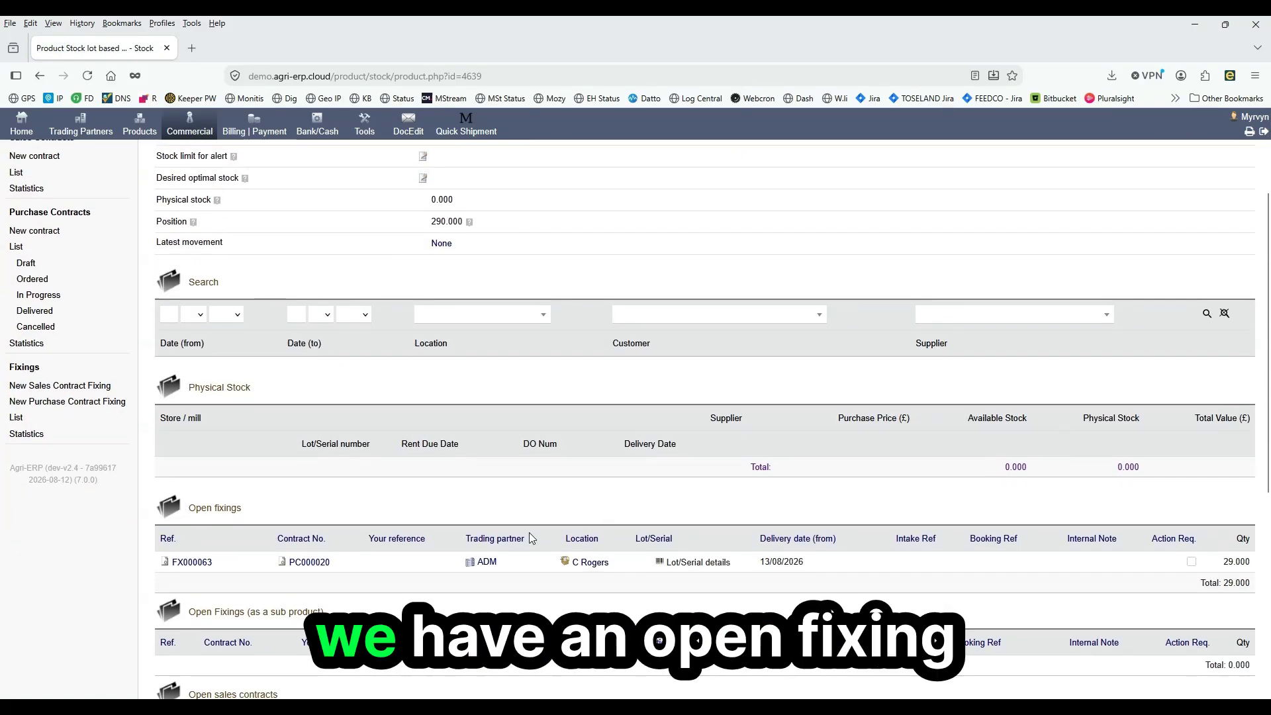
scroll(522, 553, "down", 1)
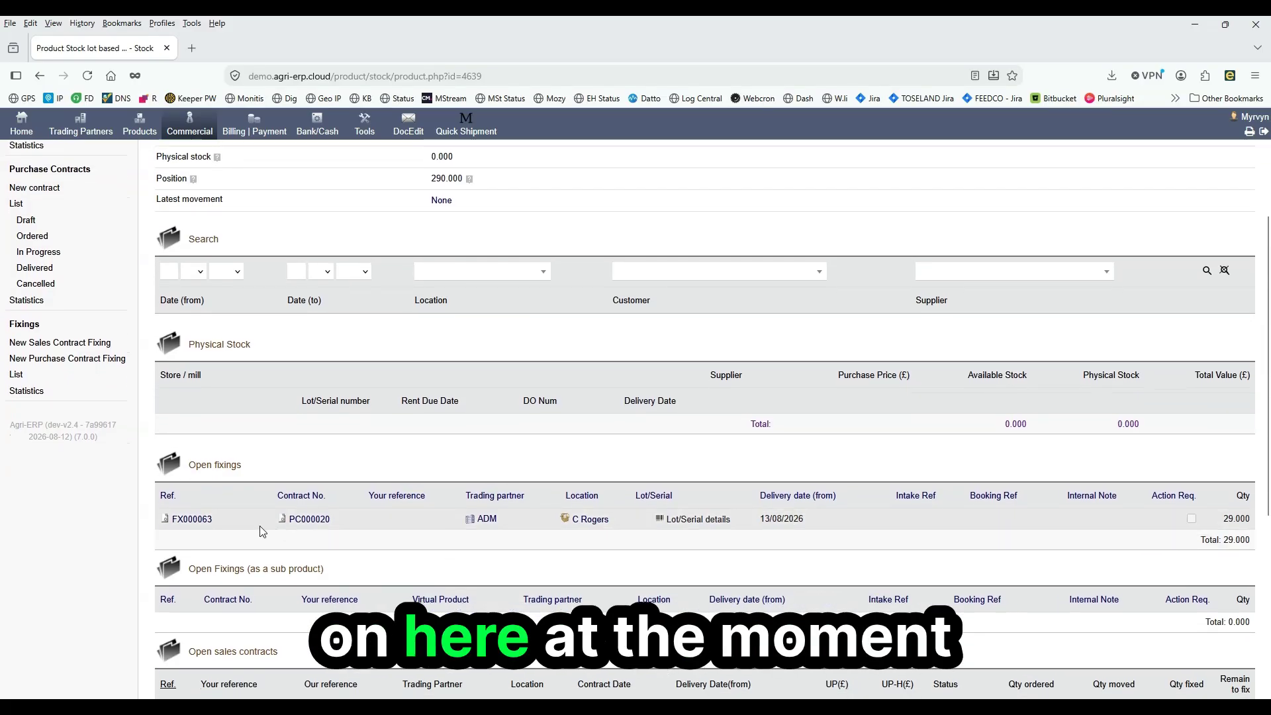
Step: On the ADM fixing listed in the product's open fixings, set the Rakata_SL1 quantity to 28.9 and move the fixing into stock
mouse_move(187, 522)
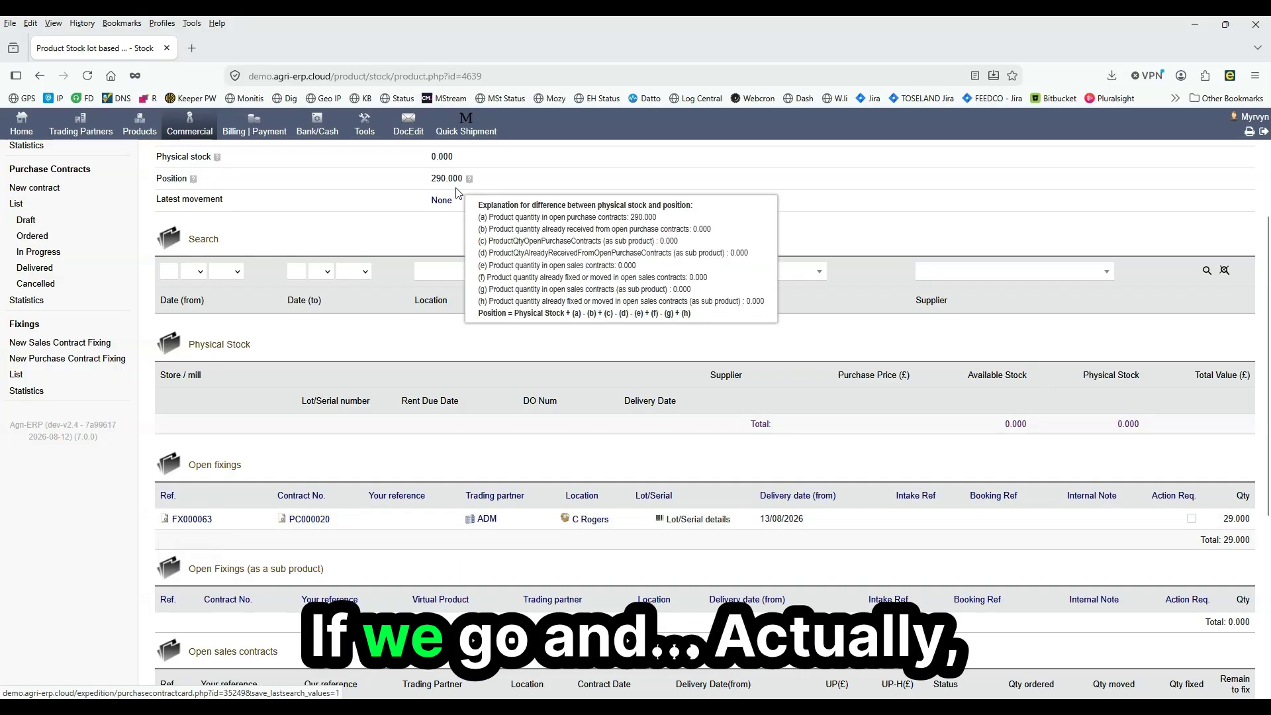
left_click(268, 47)
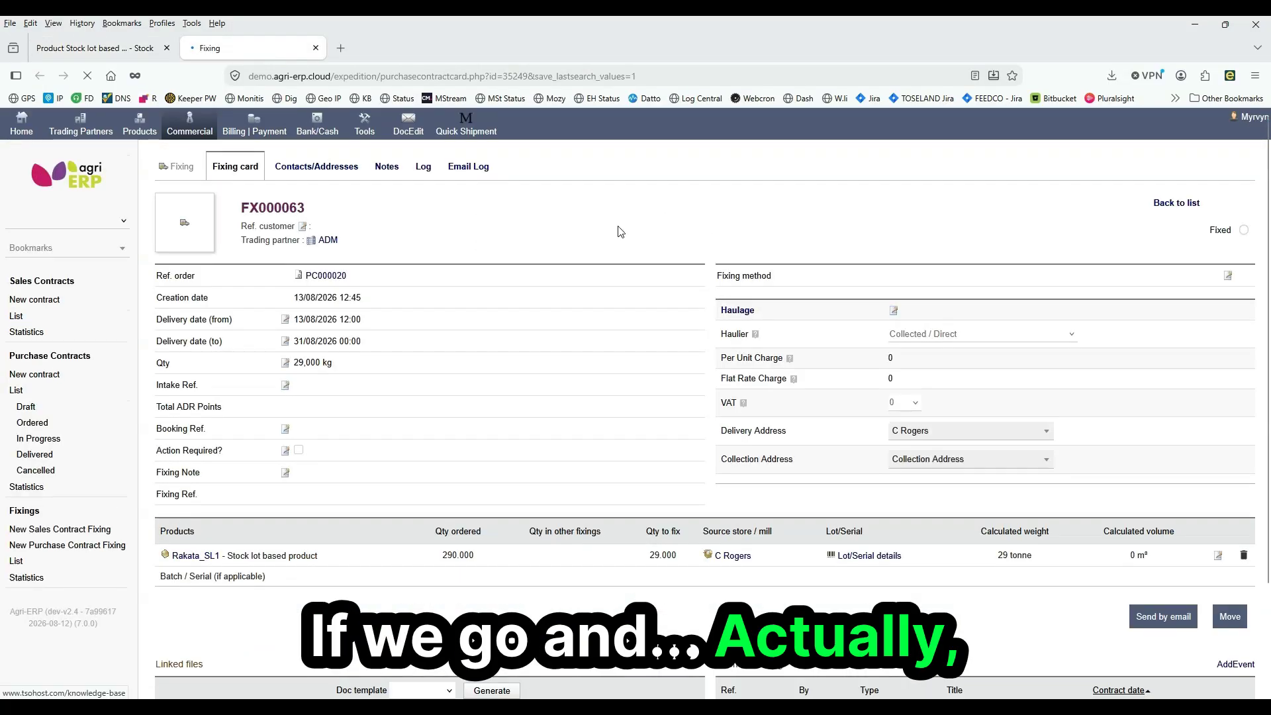
left_click(1217, 556)
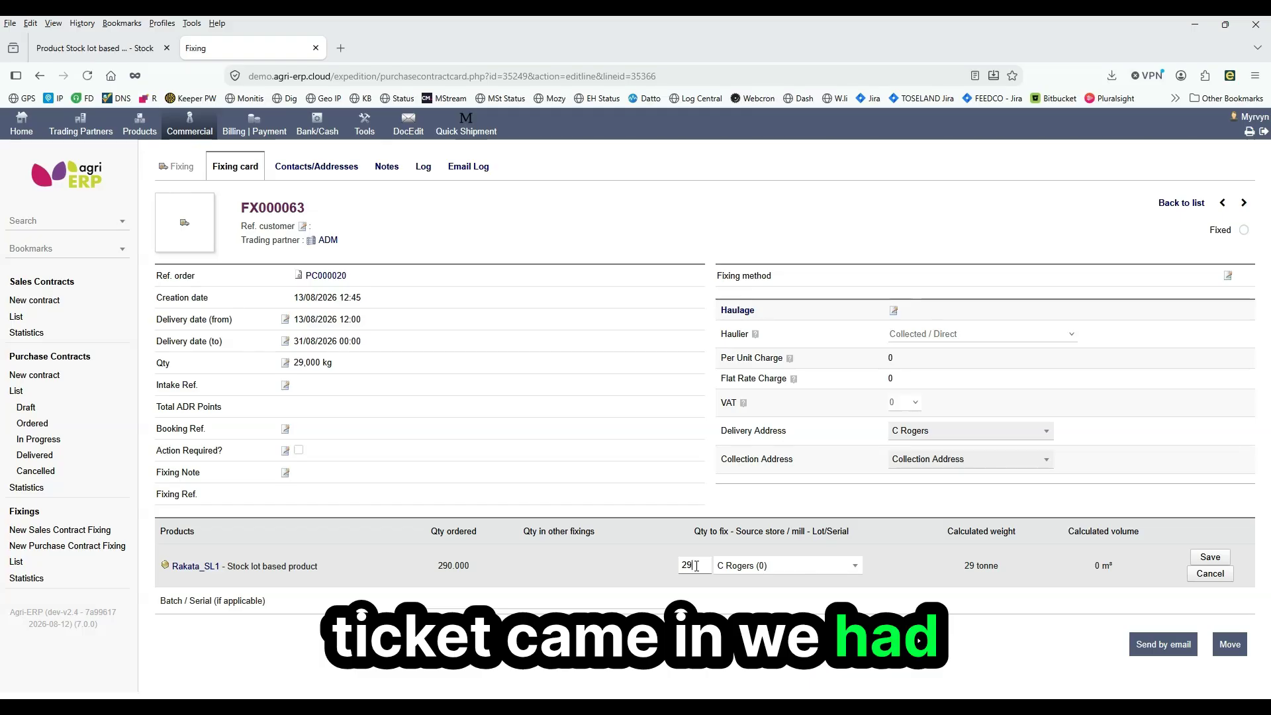
type("8.9")
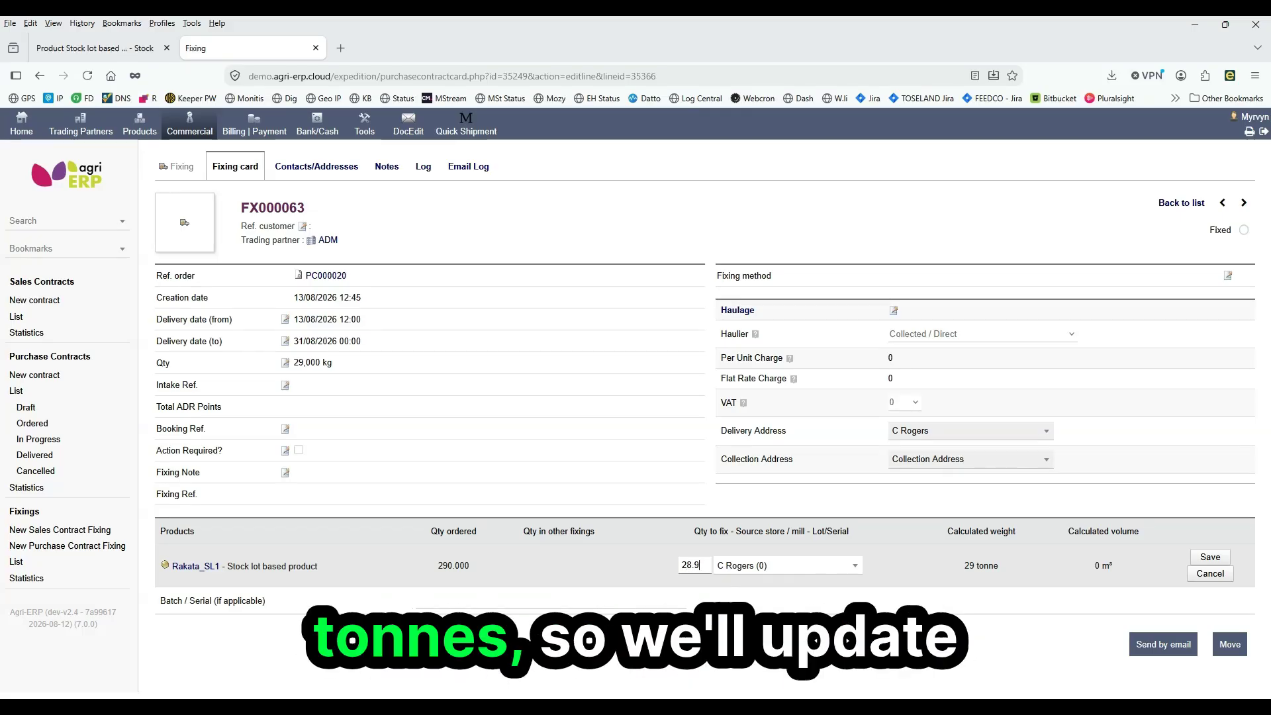
key("Return")
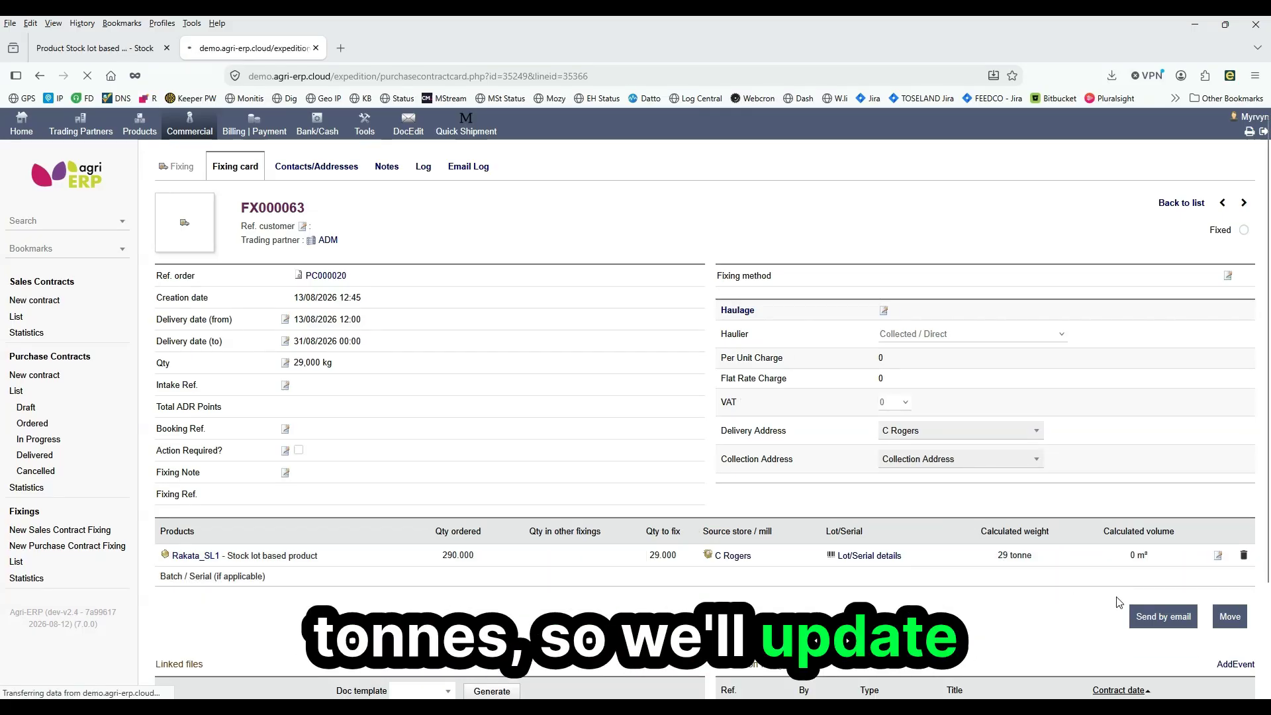
left_click(1221, 616)
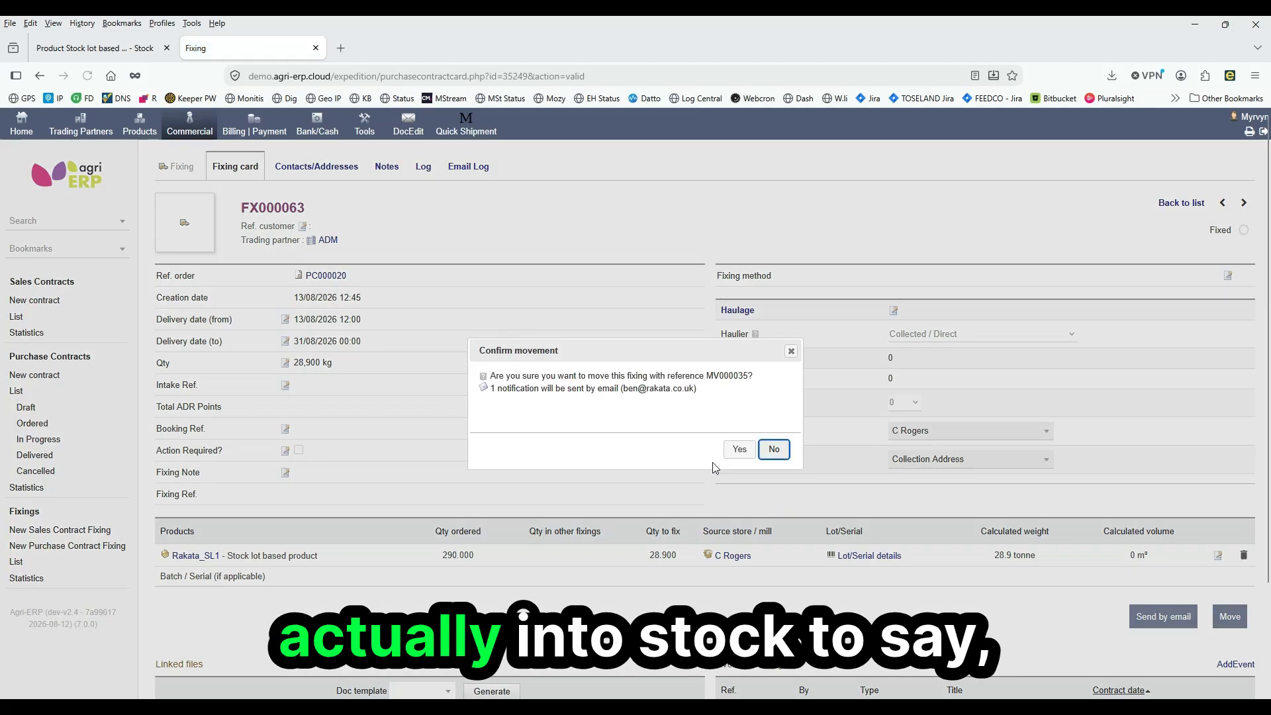
left_click(739, 449)
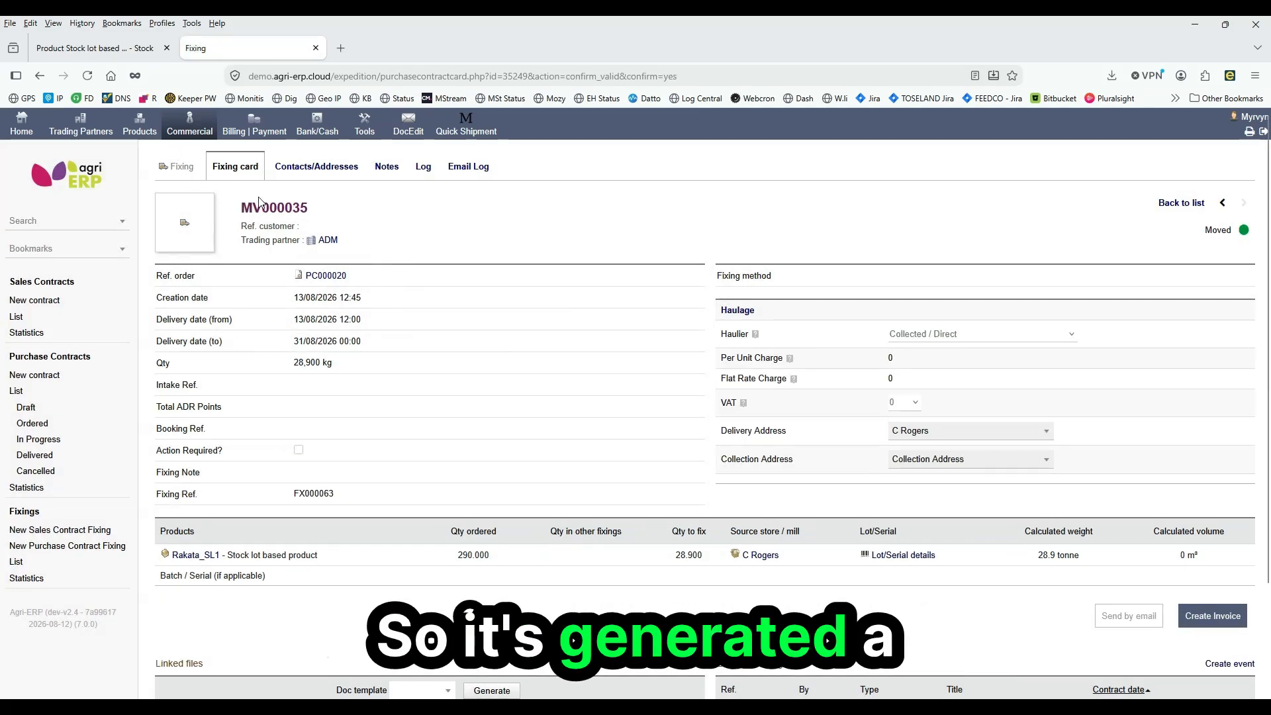
Step: Refresh Rakata_SL1's stock page with the search filters cleared and check its physical stock
left_click_drag(250, 209, 329, 217)
left_click(328, 217)
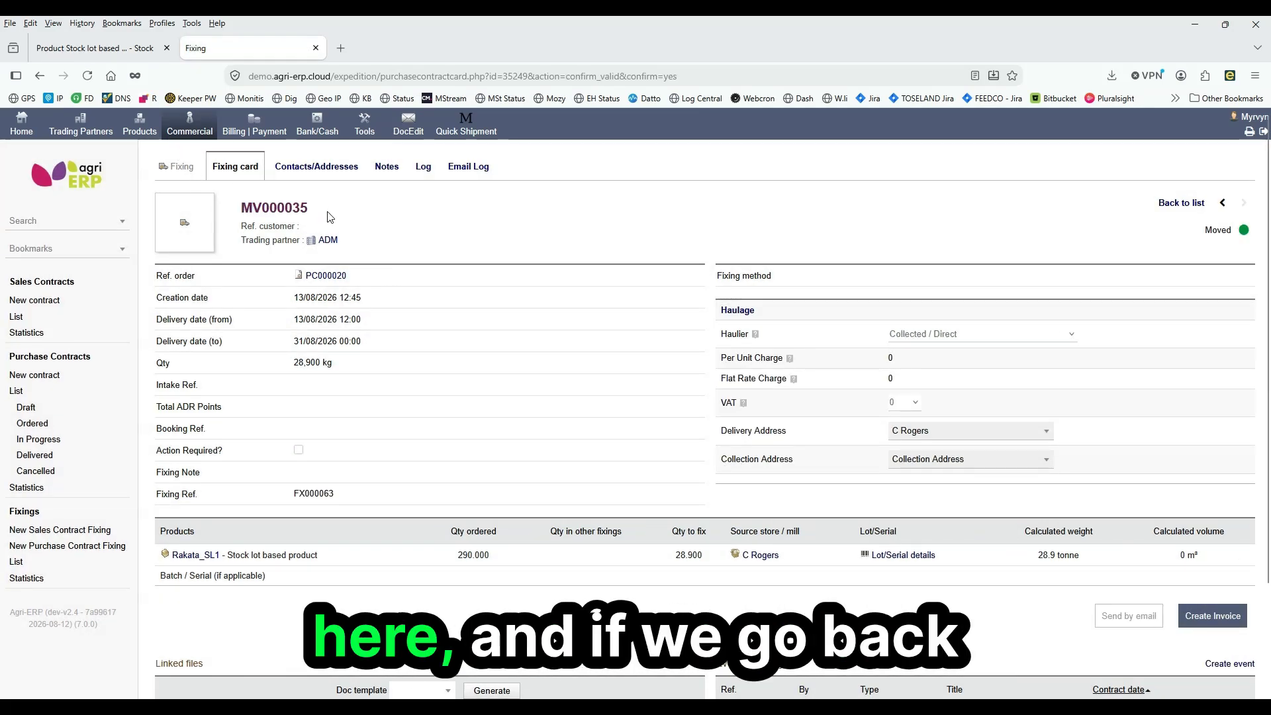
left_click(96, 48)
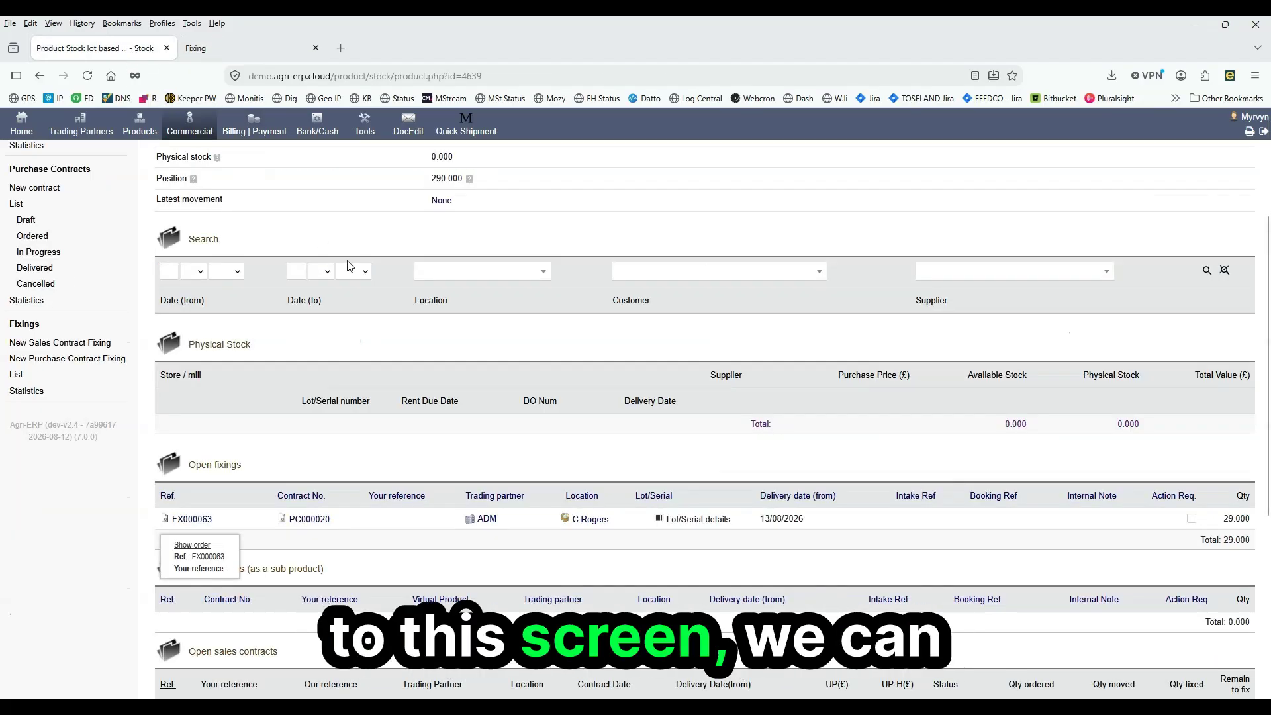
left_click(1226, 394)
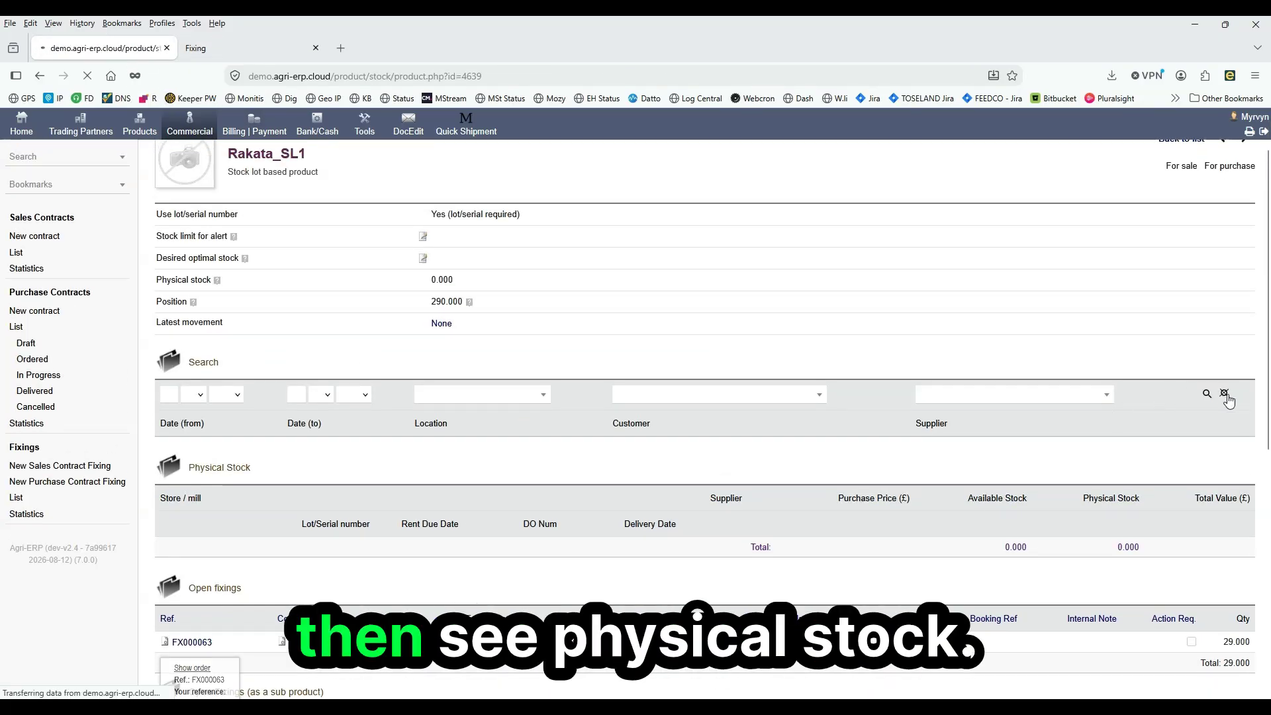
scroll(1037, 416, "down", 2)
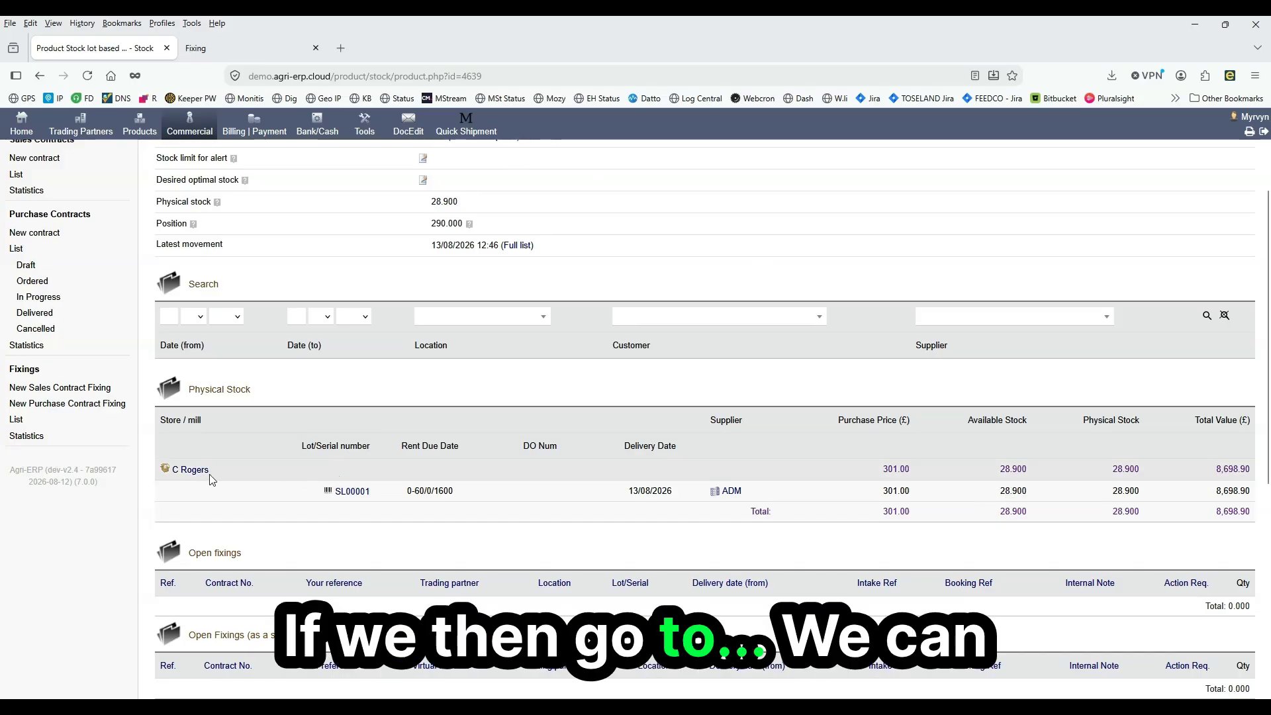
Step: Trace Rakata_SL1's stock movement from the full movement list to its originating fixing and that fixing's purchase contract
left_click(521, 246)
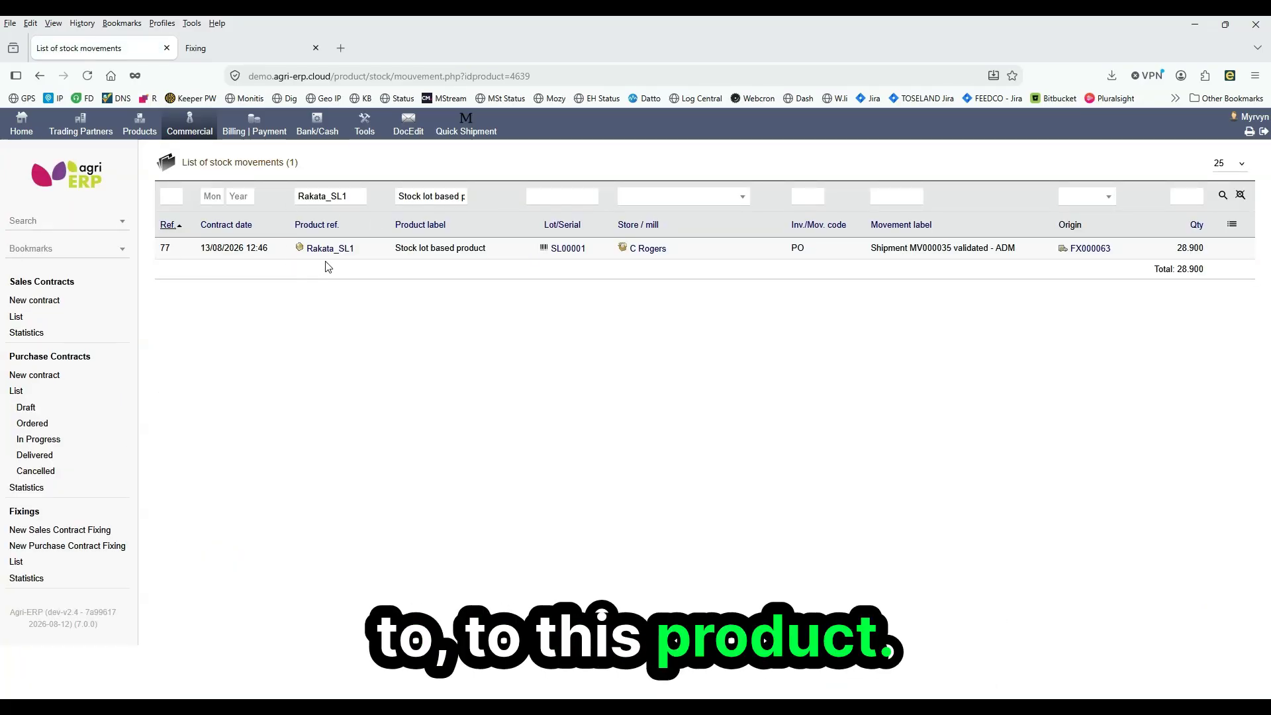
mouse_move(1107, 257)
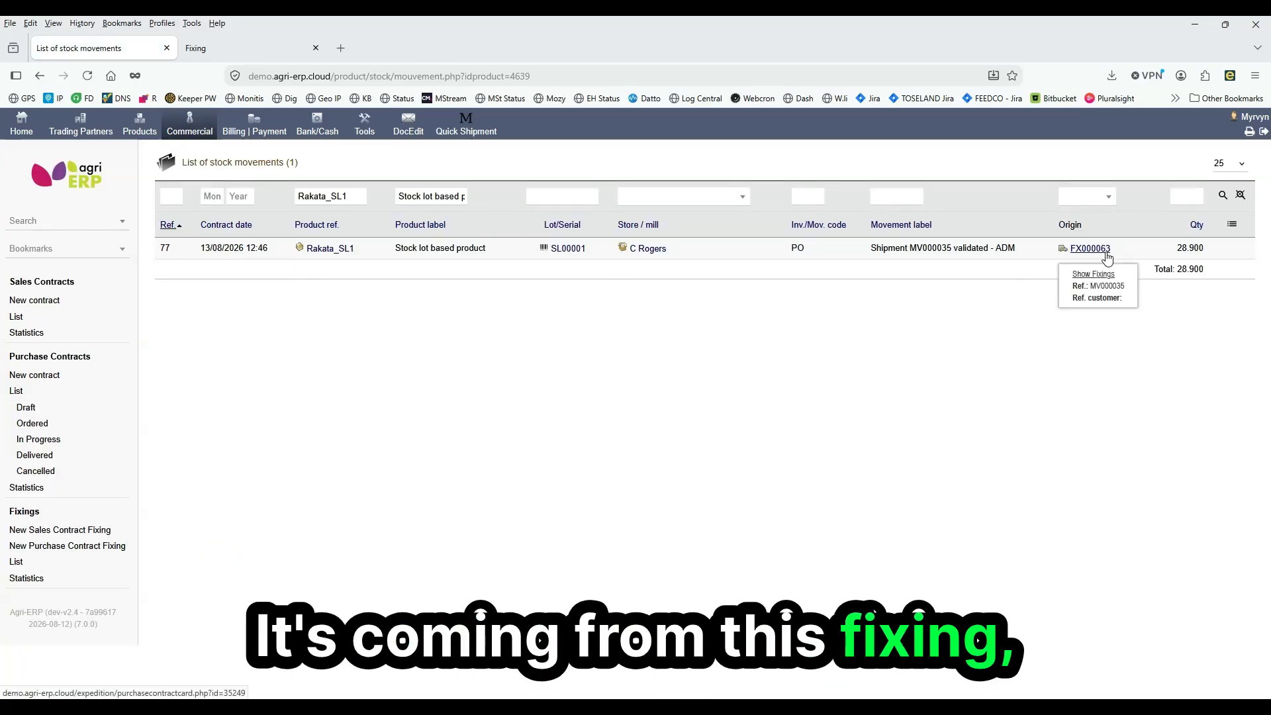
left_click(1104, 253)
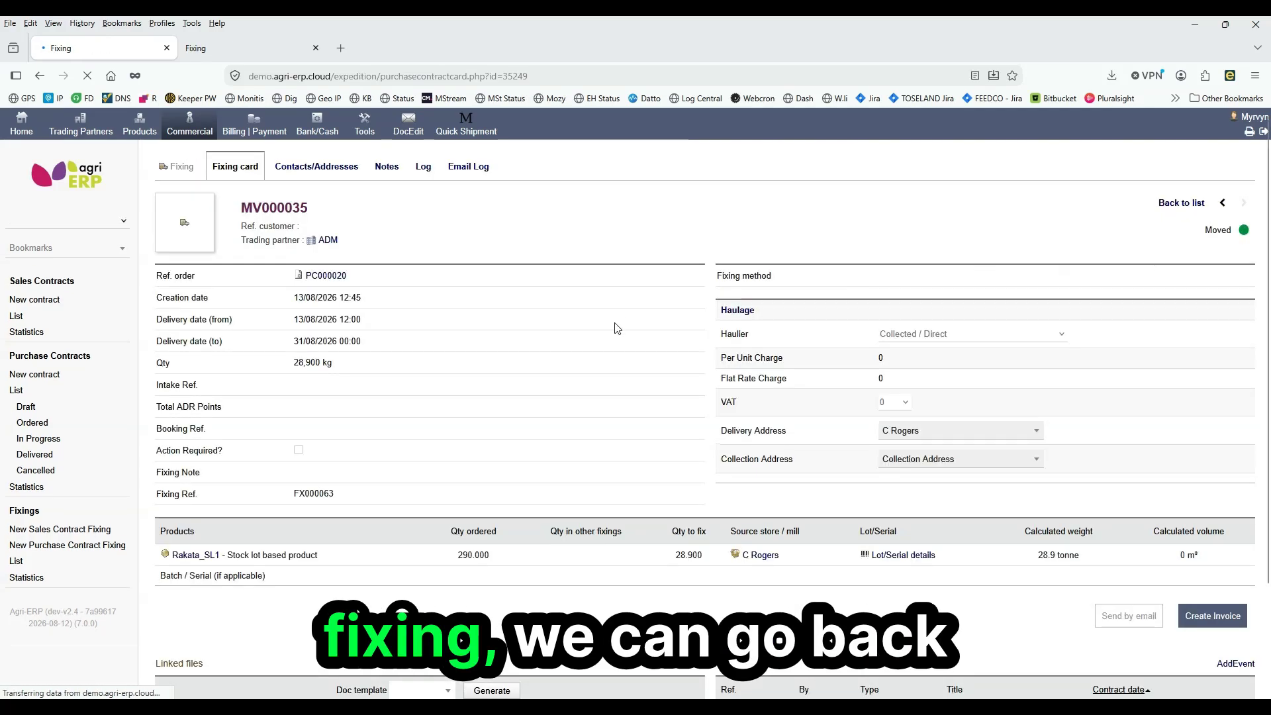
left_click(315, 280)
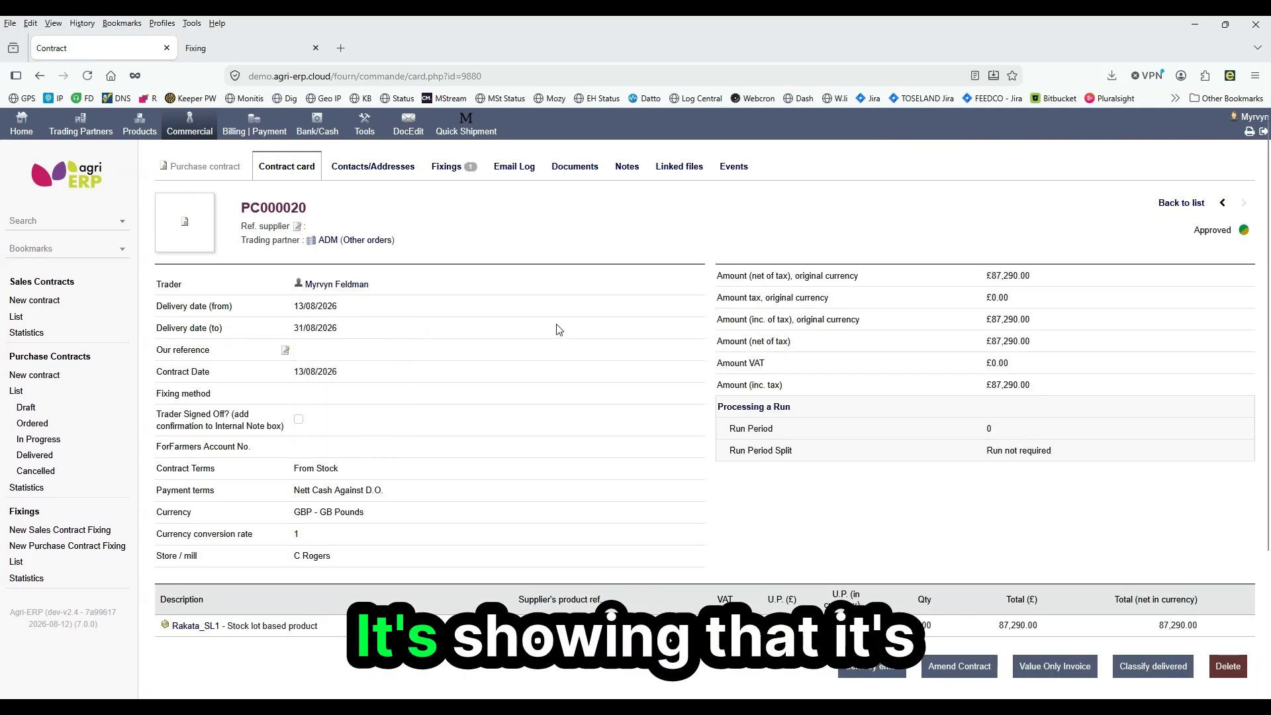
Step: Create another fixing from the purchase contract with 29 as the quantity to be dispatched, and move it into stock
left_click(453, 168)
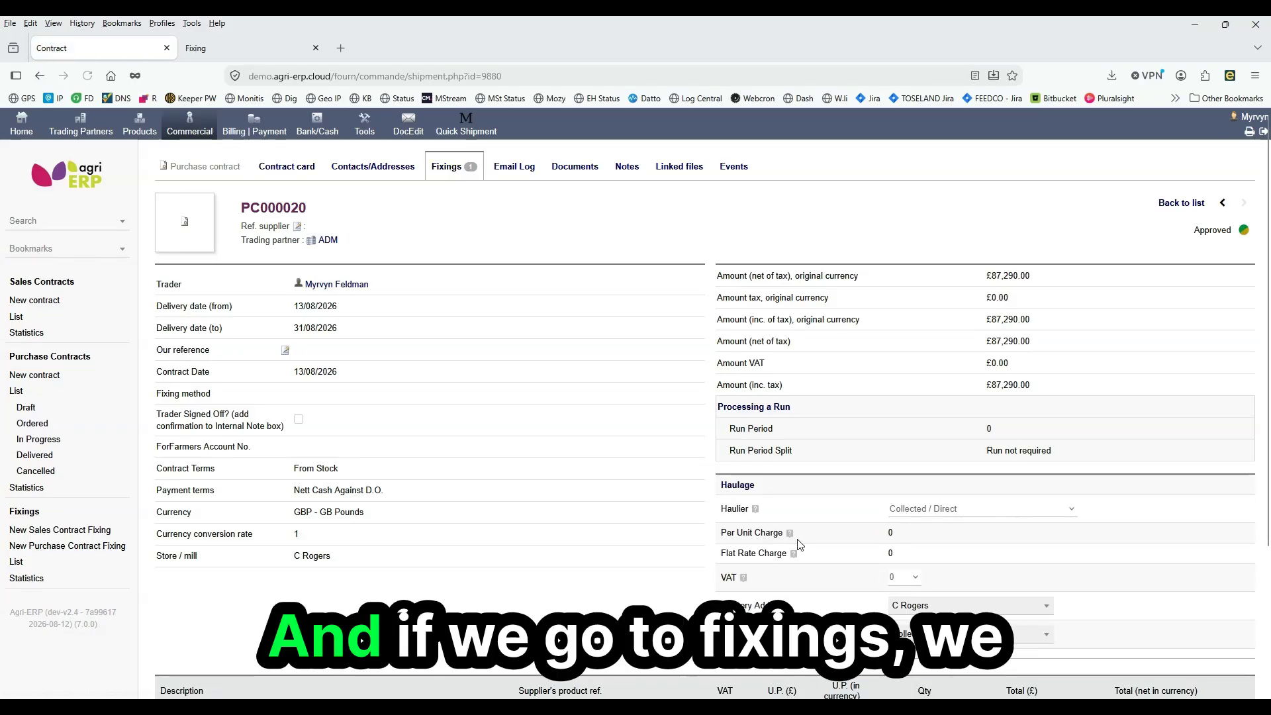
scroll(821, 543, "down", 2)
left_click(1201, 666)
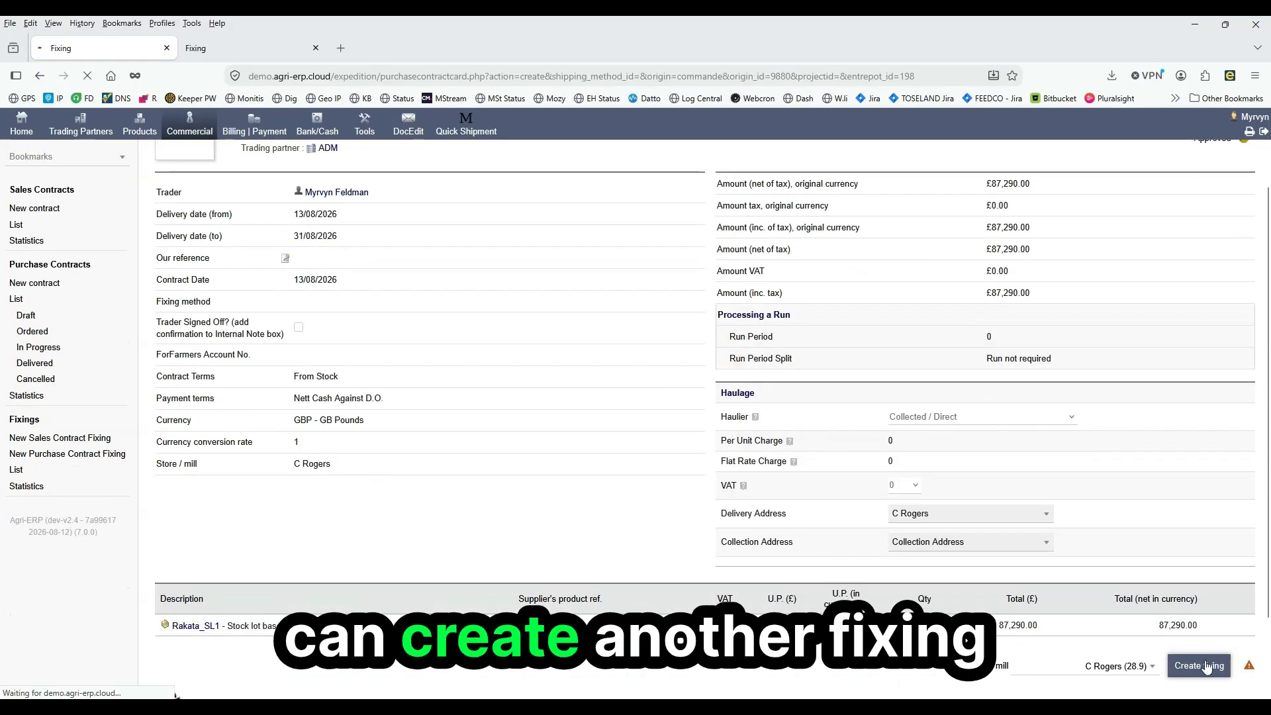
scroll(595, 502, "down", 7)
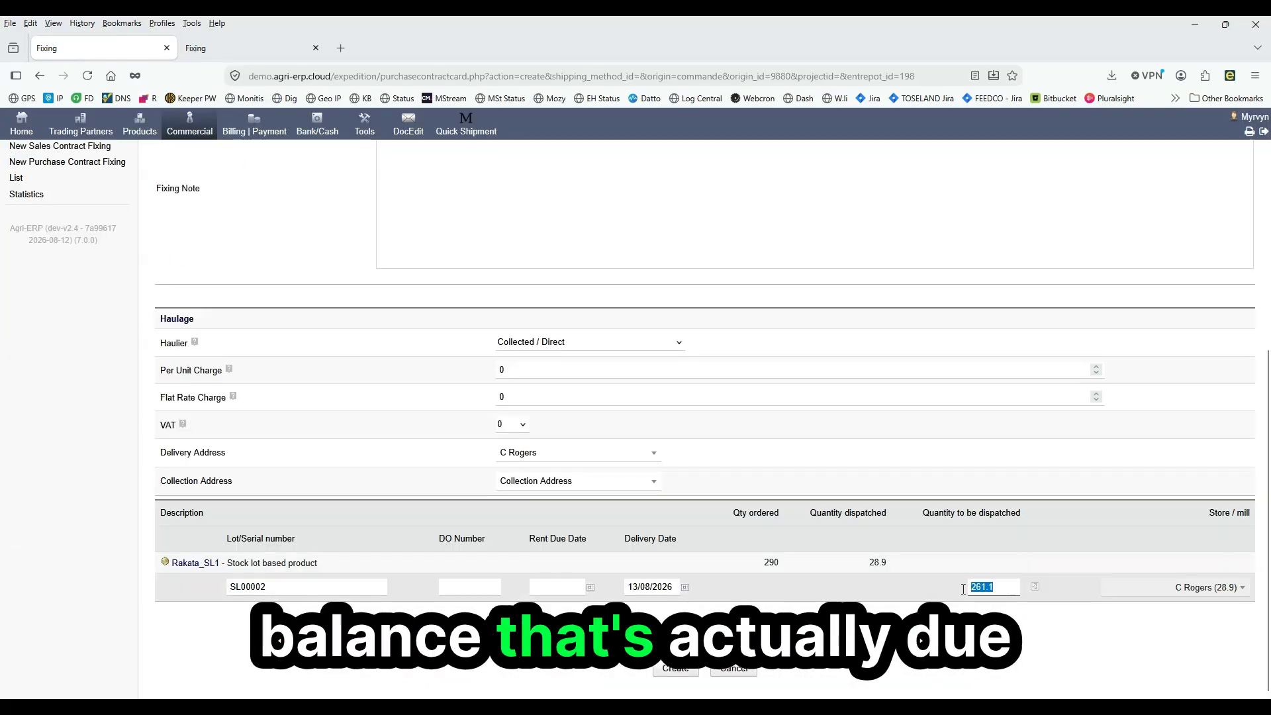
double_click(982, 587)
left_click(1005, 586)
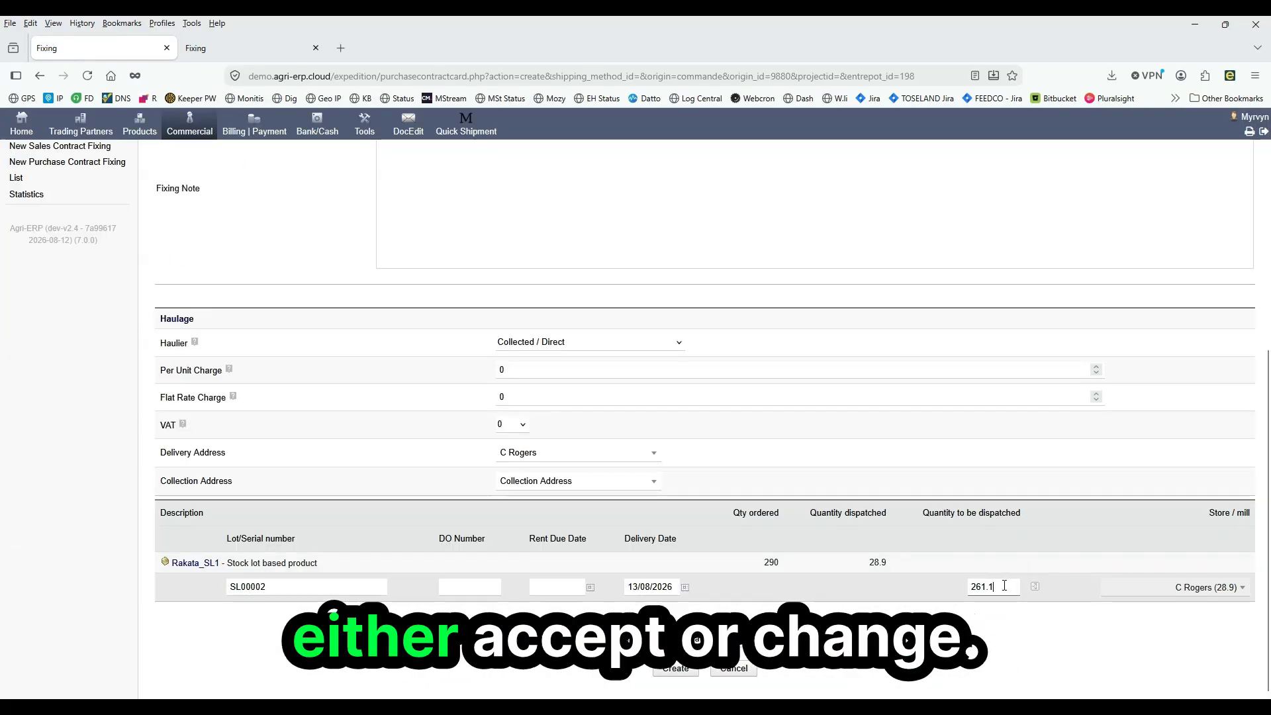
double_click(986, 586)
type("29")
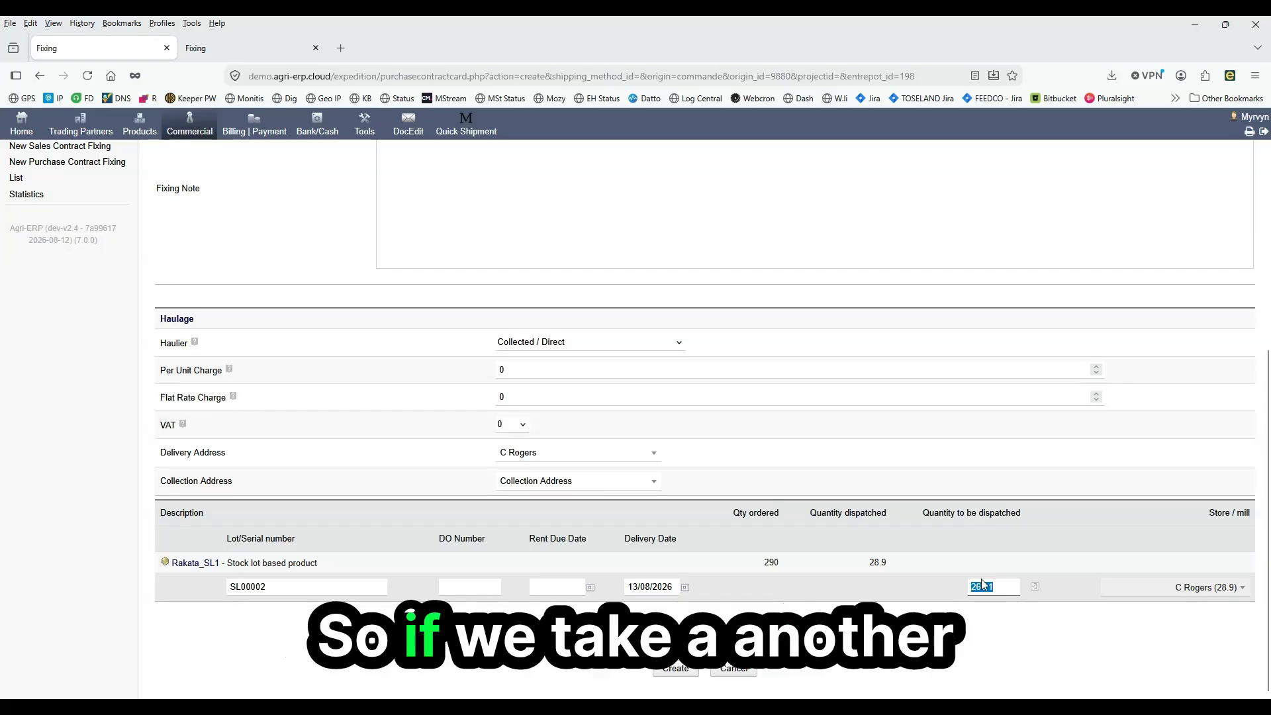
left_click(672, 669)
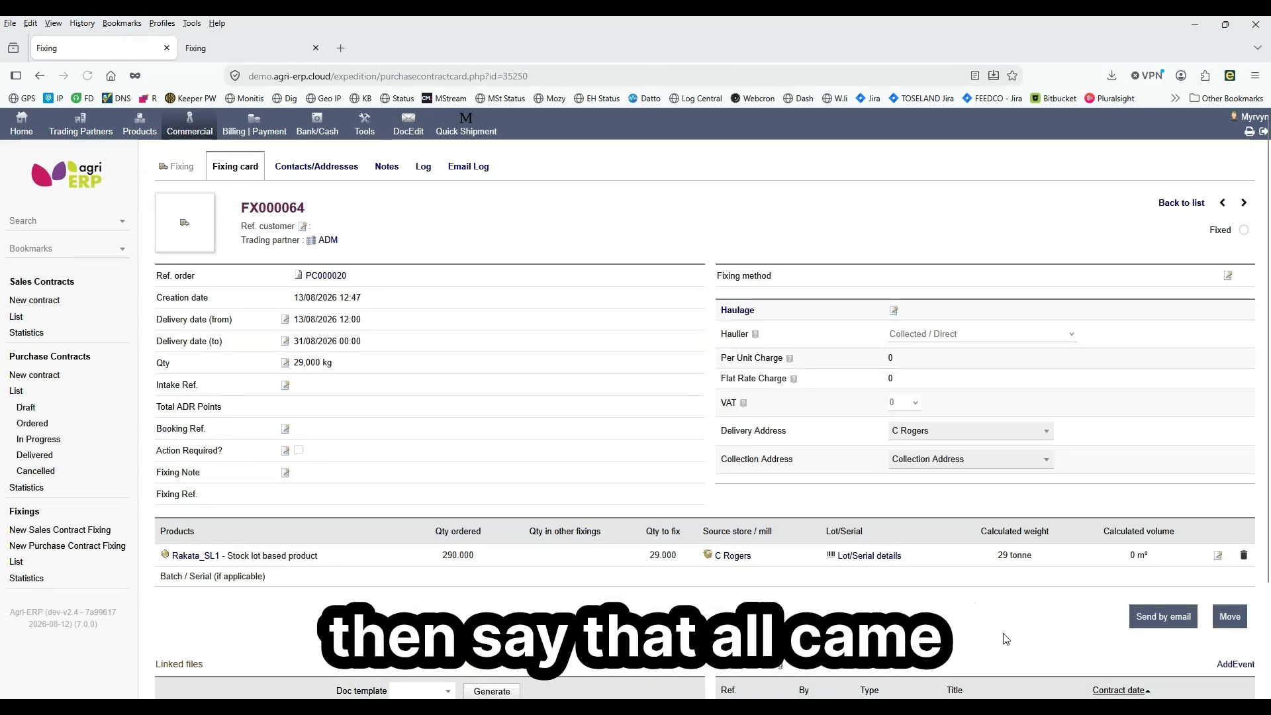
left_click(1227, 615)
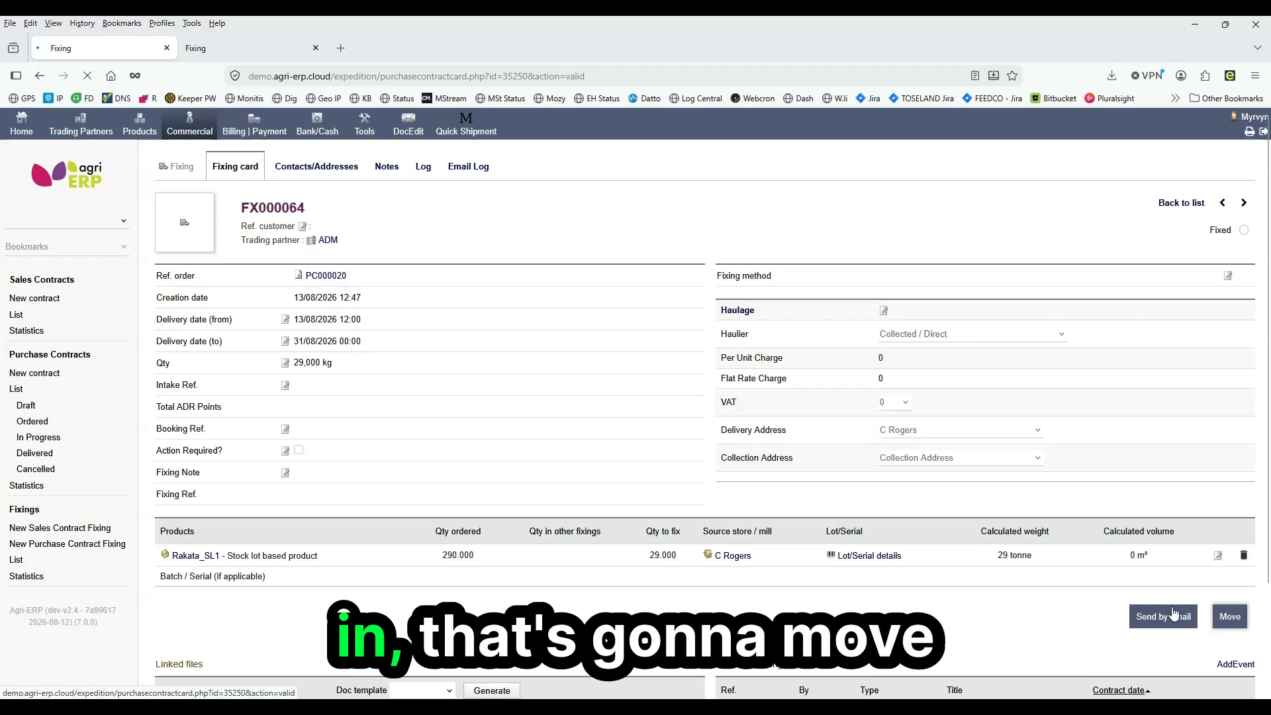
left_click(739, 448)
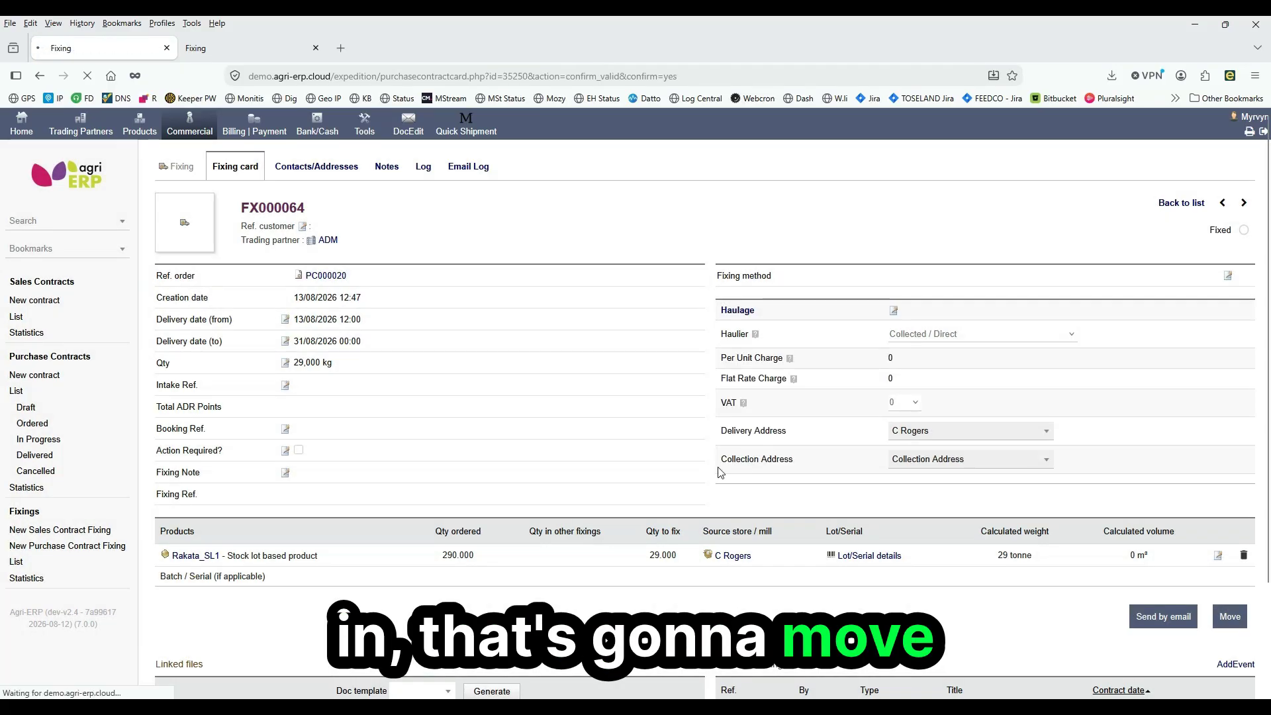
Step: Open Rakata_SL1's stock page from the moved fixing and examine the physical and available stock by lot
scroll(293, 433, "down", 1)
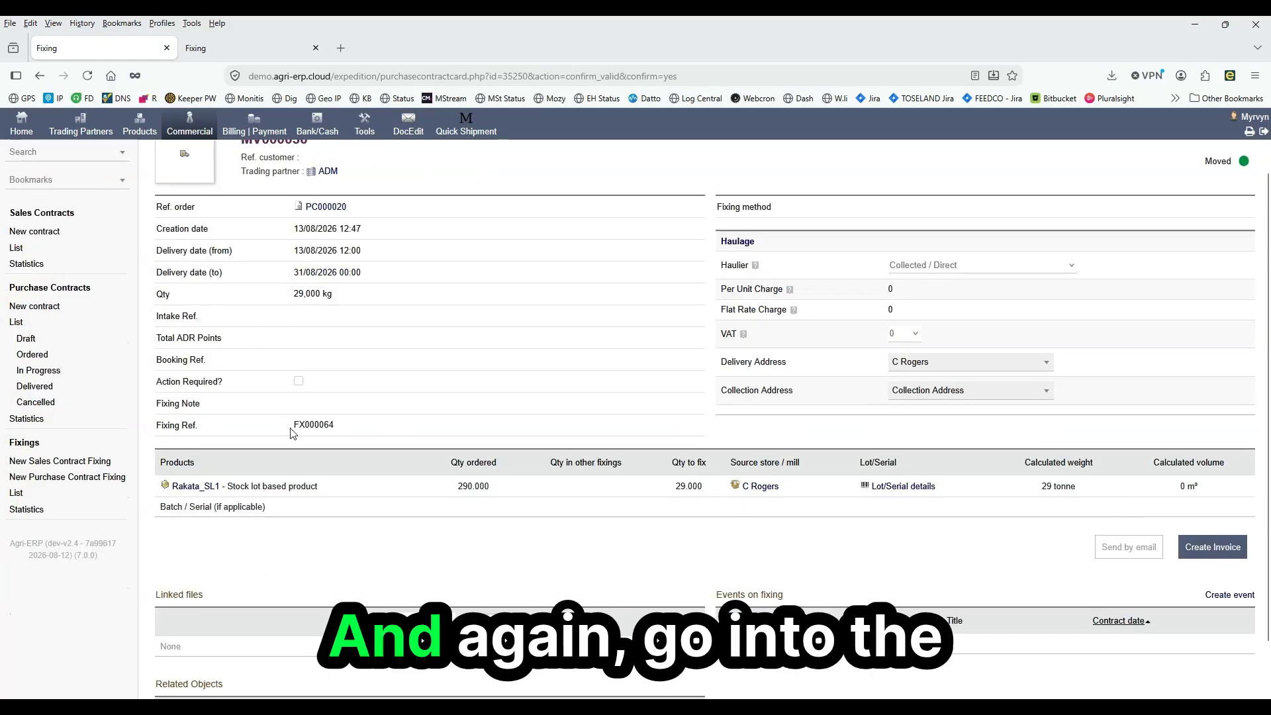
left_click(195, 486)
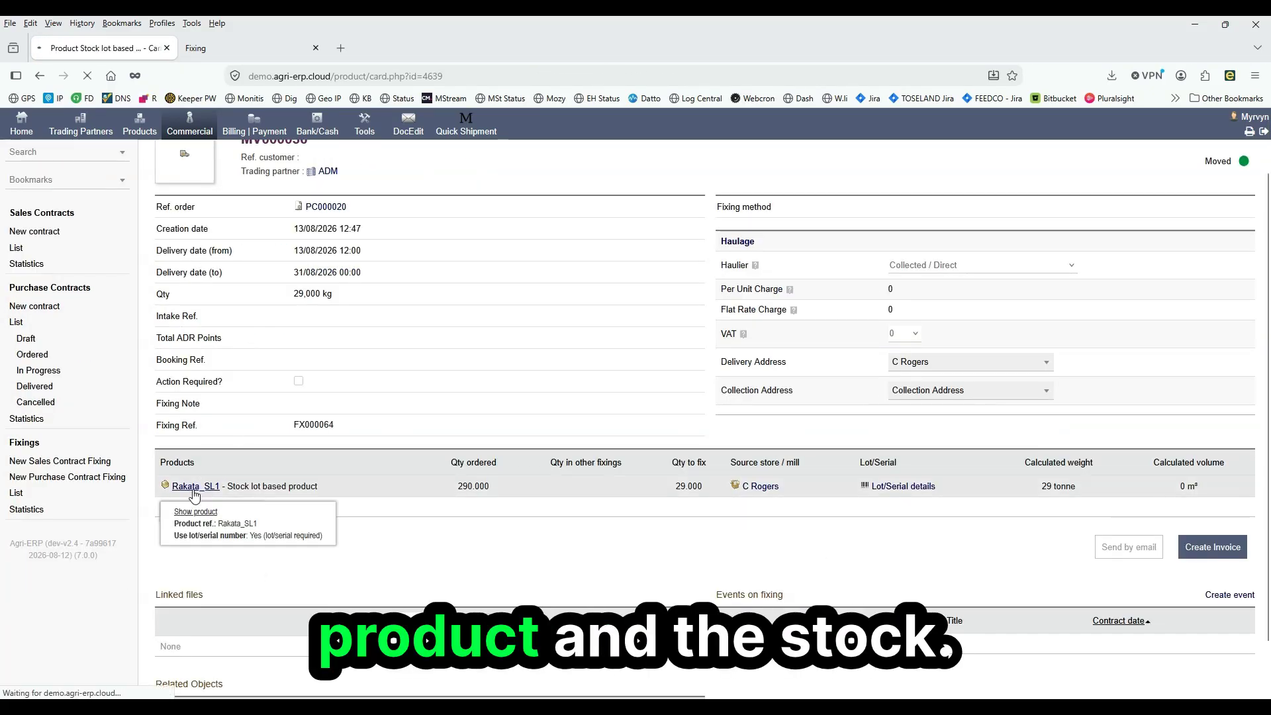
left_click(554, 173)
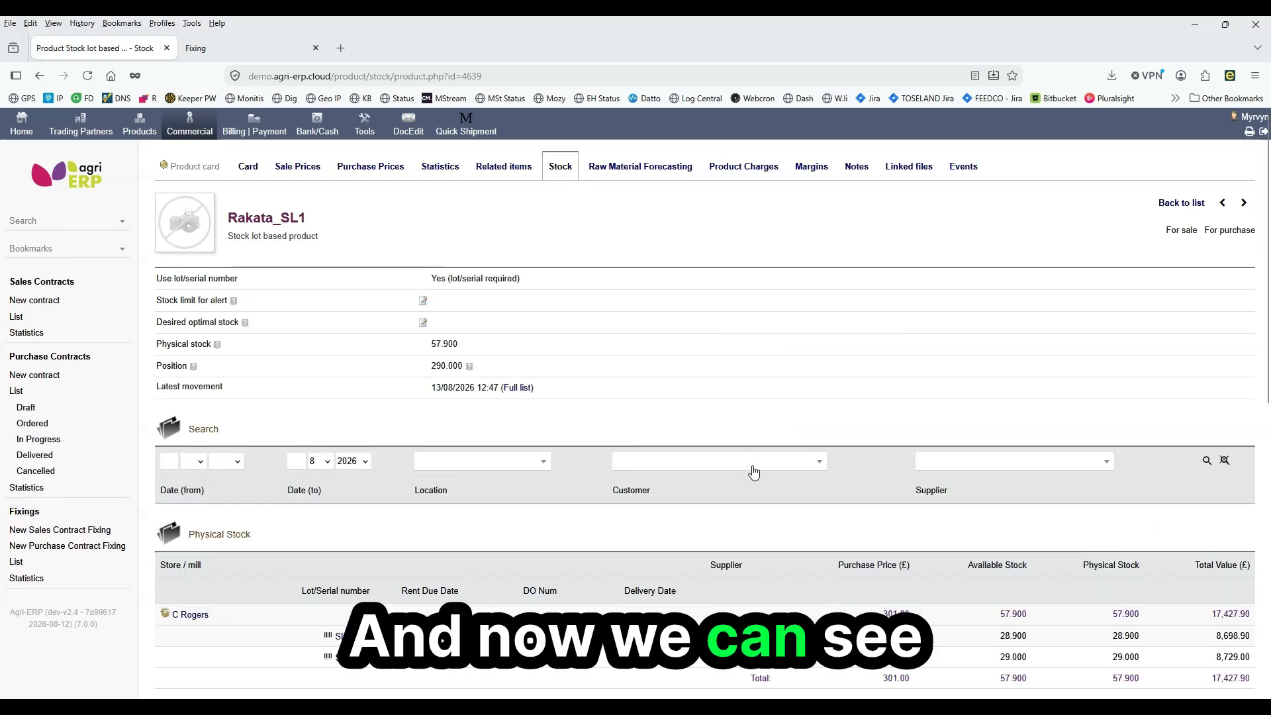
scroll(705, 419, "down", 2)
mouse_move(357, 569)
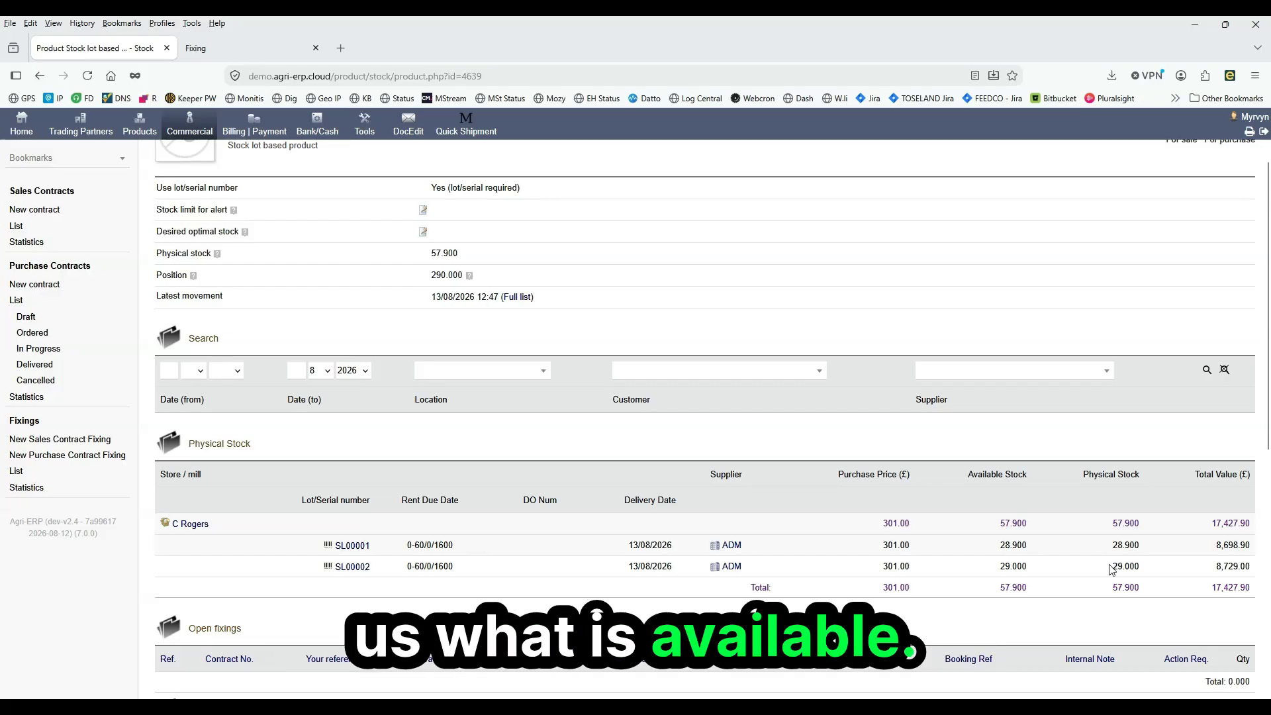
left_click_drag(1108, 588, 1147, 594)
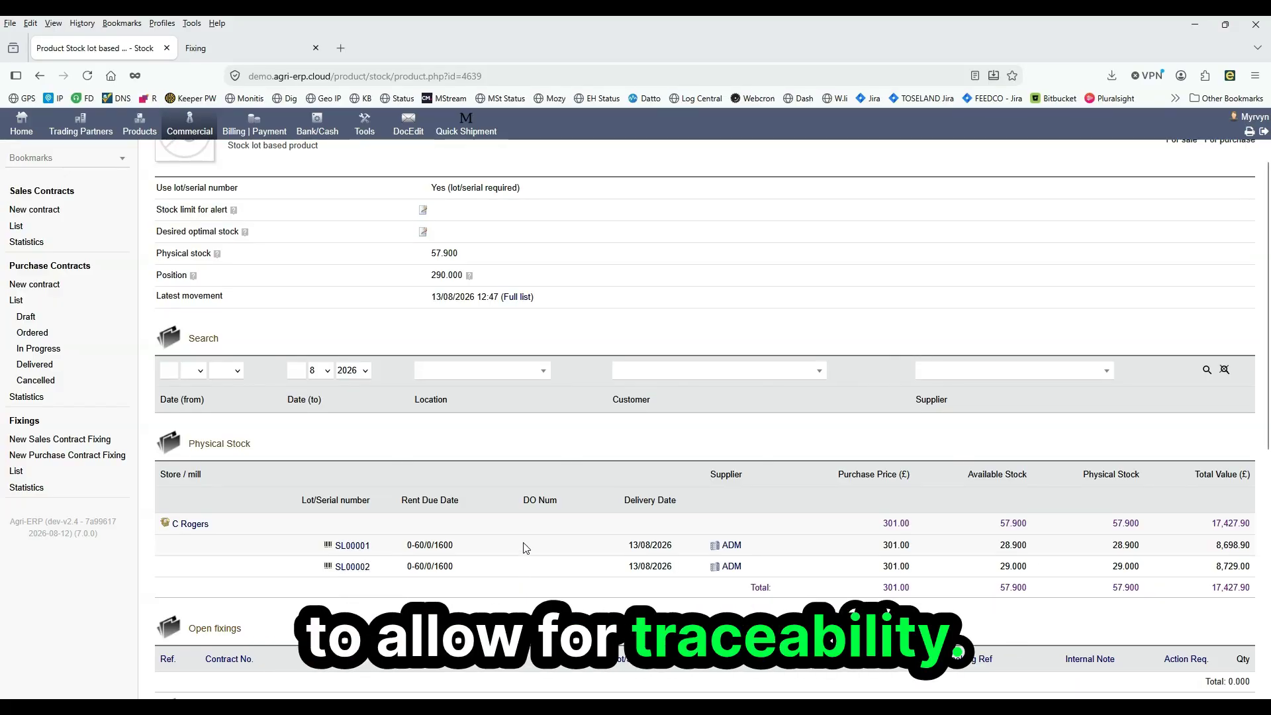
Step: Create a draft From Stock sales contract for the customer, with delivery from 13/08/2026 to 31/8/2026 and the store holding the Rakata_SL1 stock
scroll(527, 539, "up", 2)
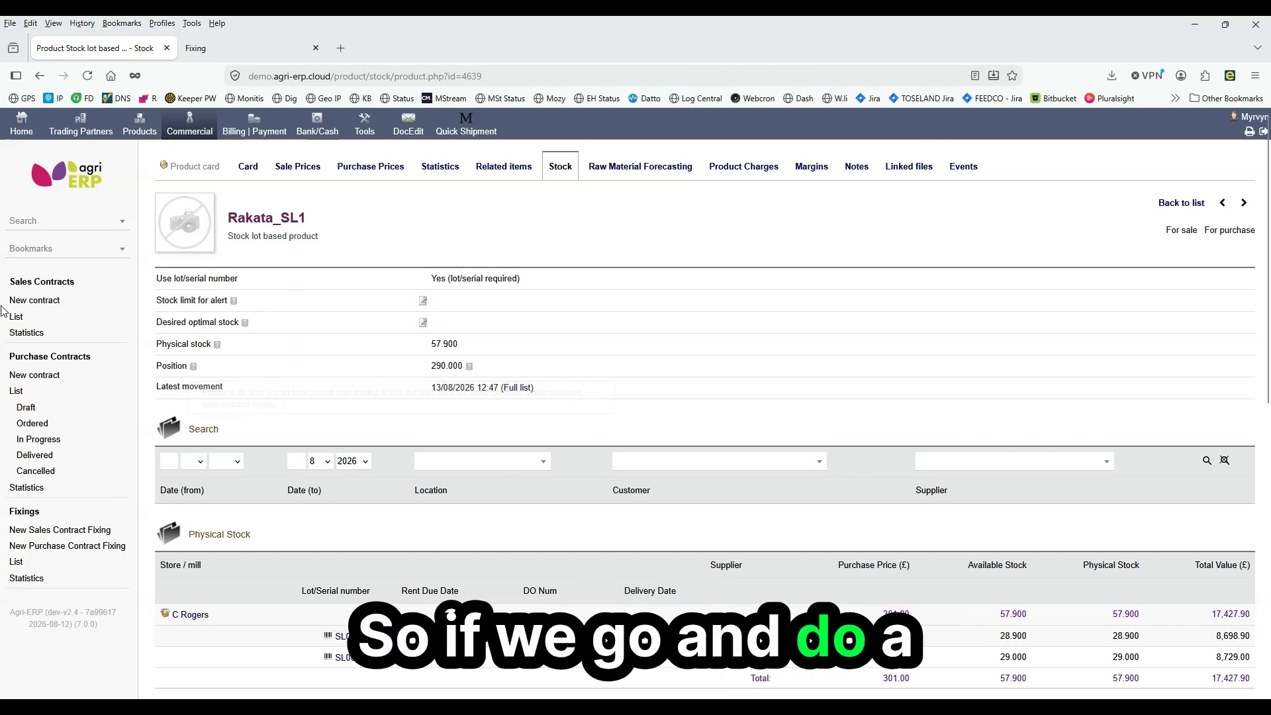
left_click(30, 300)
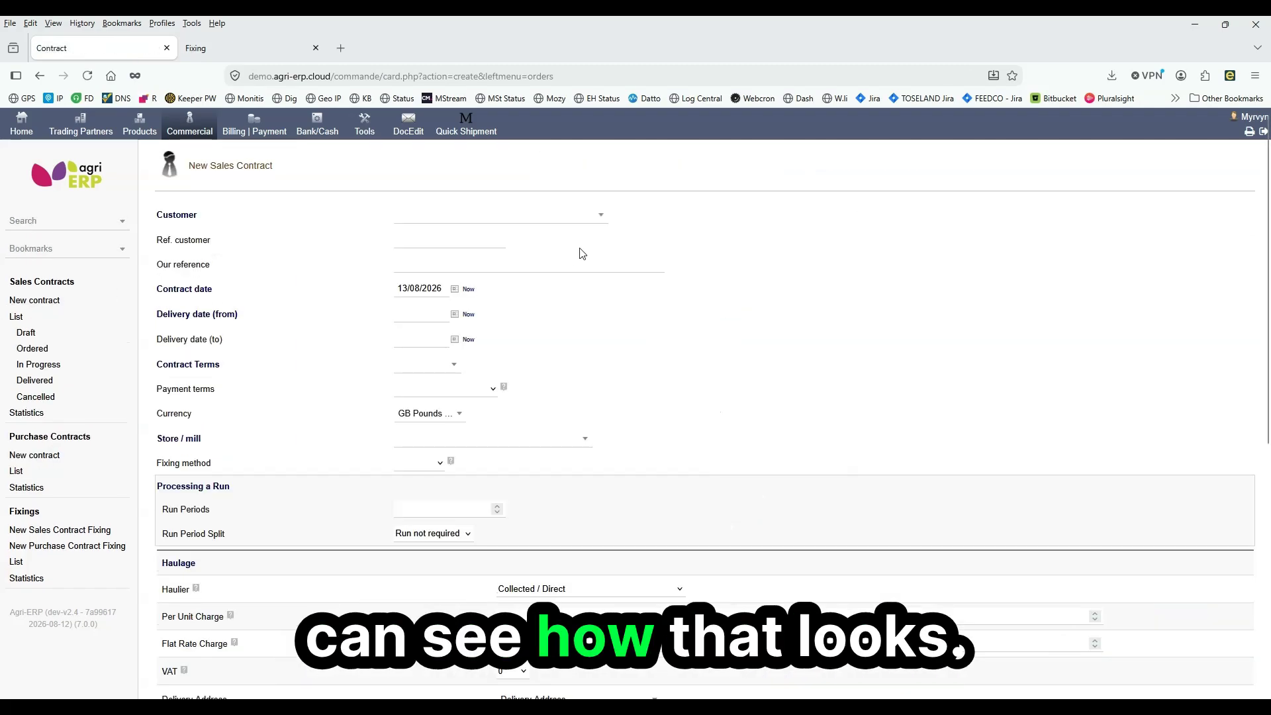
left_click(559, 216)
left_click(477, 263)
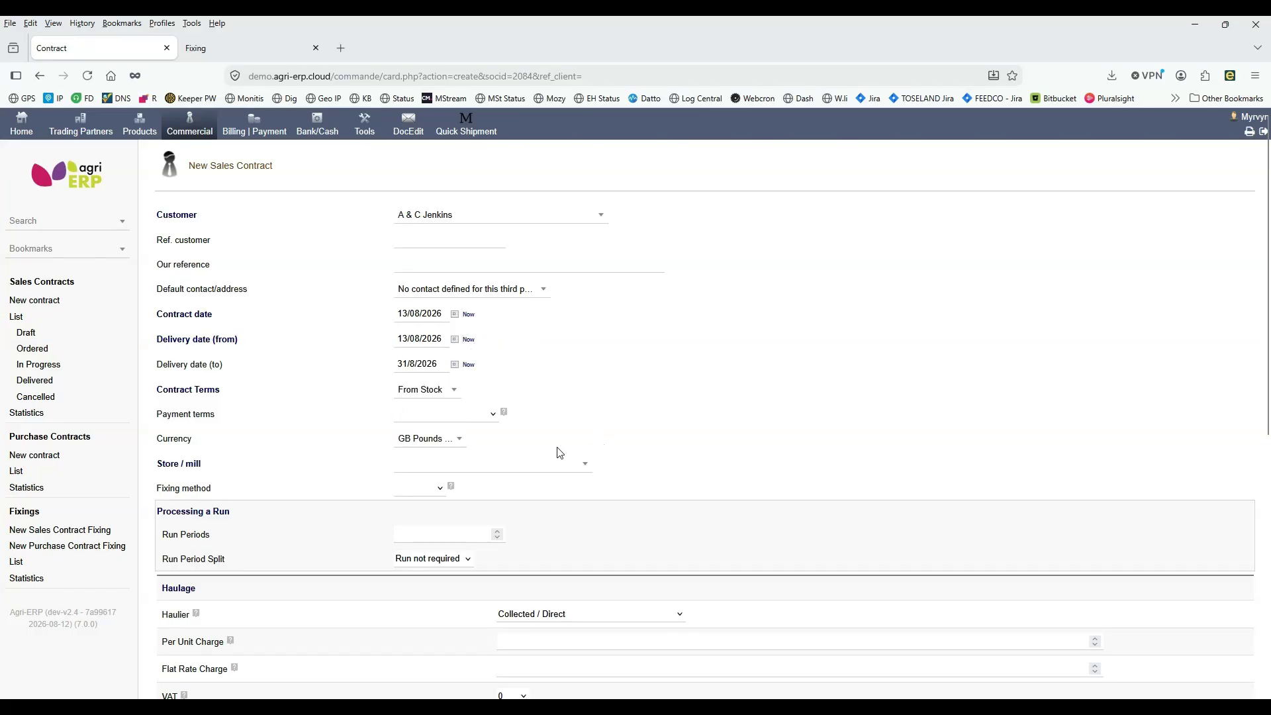
left_click(481, 468)
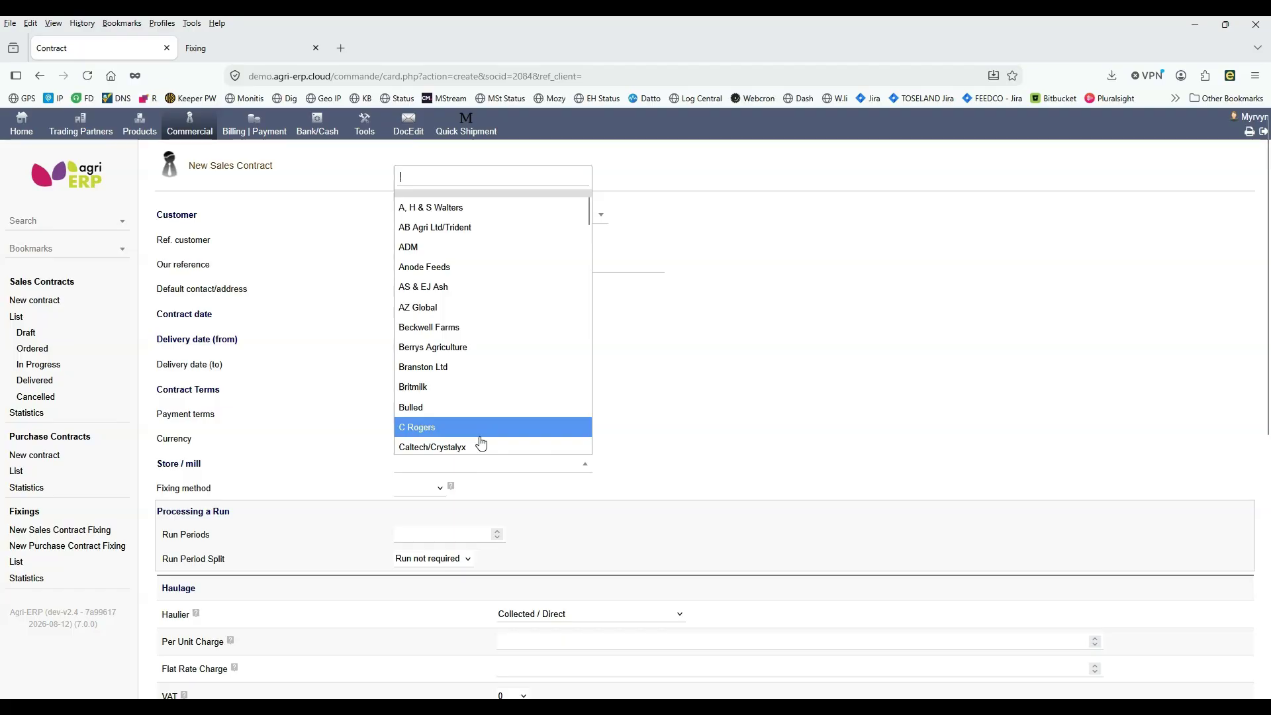
left_click(493, 426)
scroll(990, 450, "down", 6)
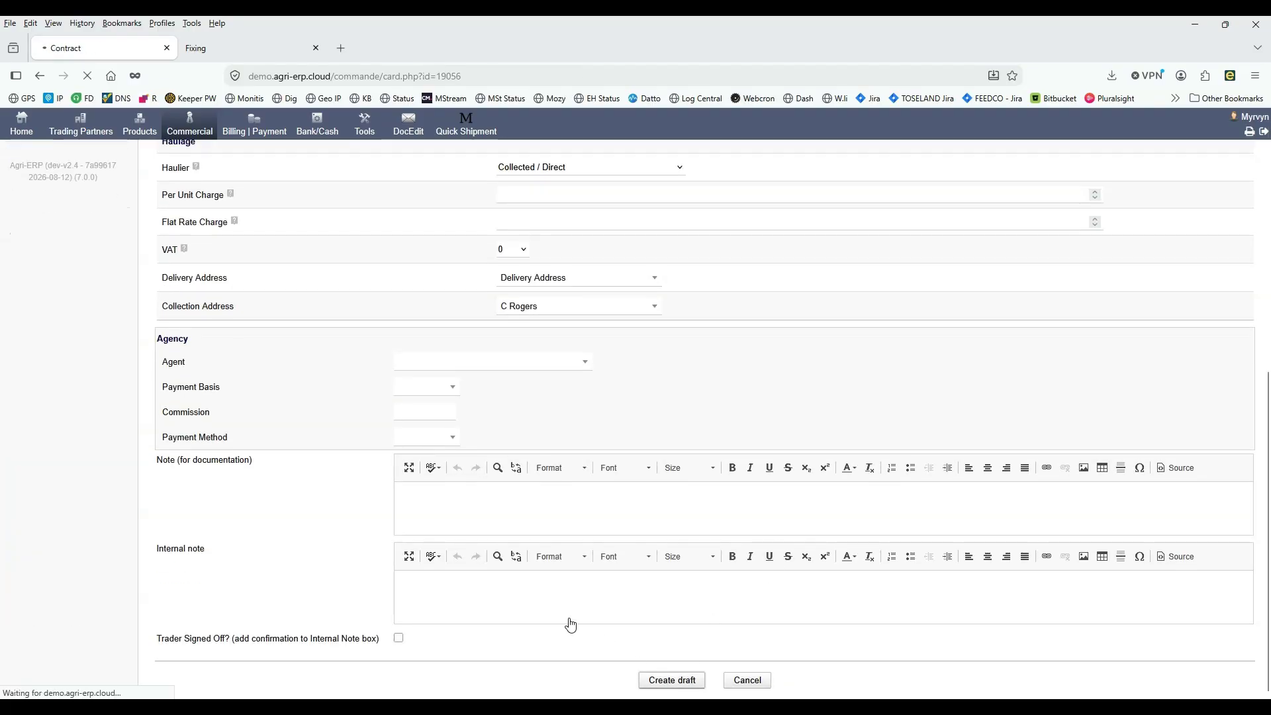
Step: Find Rakata_SL1 by searching for "rak" and select it as the product to sell on the new contract line
scroll(419, 531, "down", 6)
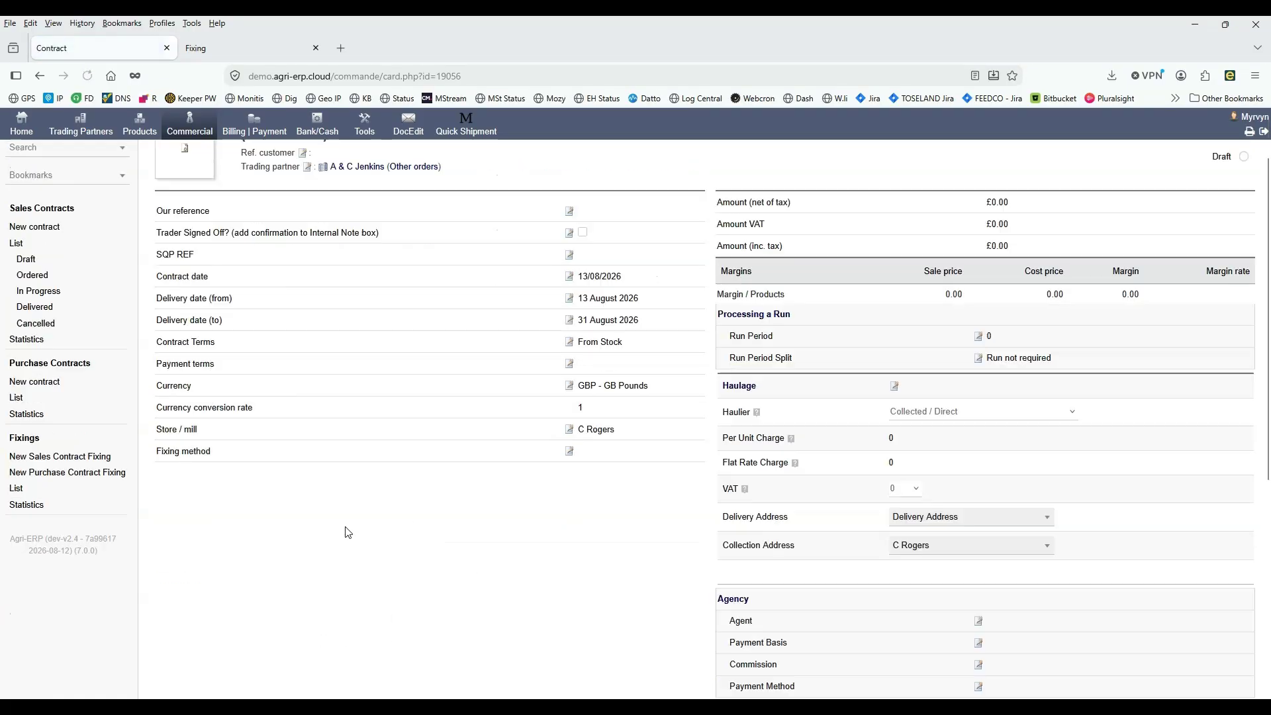
left_click(362, 409)
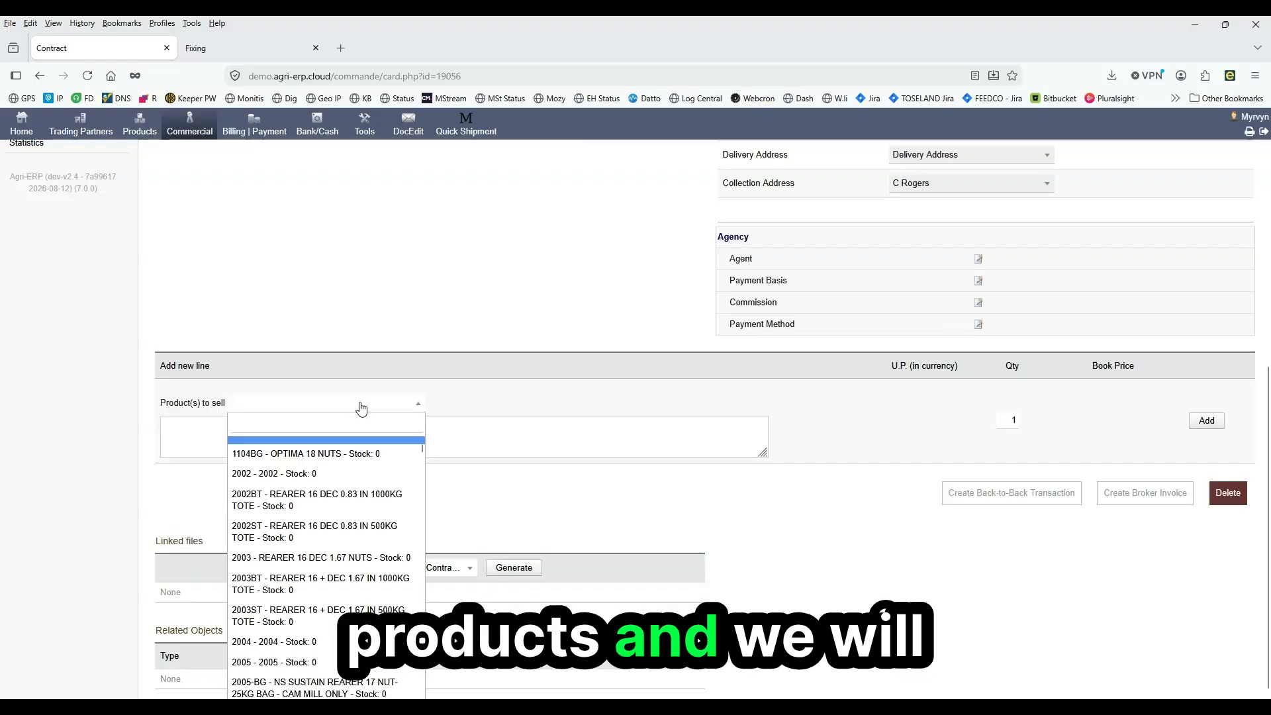
type("sl")
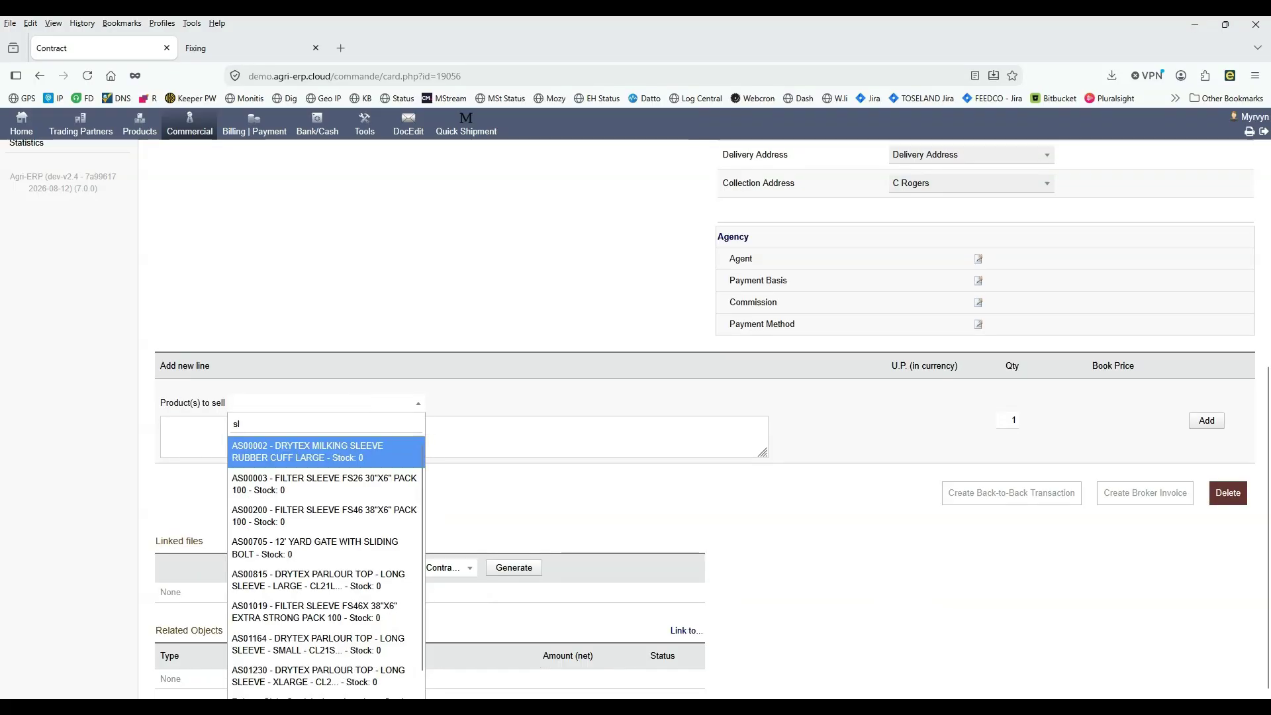
key("BackSpace")
key("BackSpace")
type("rak")
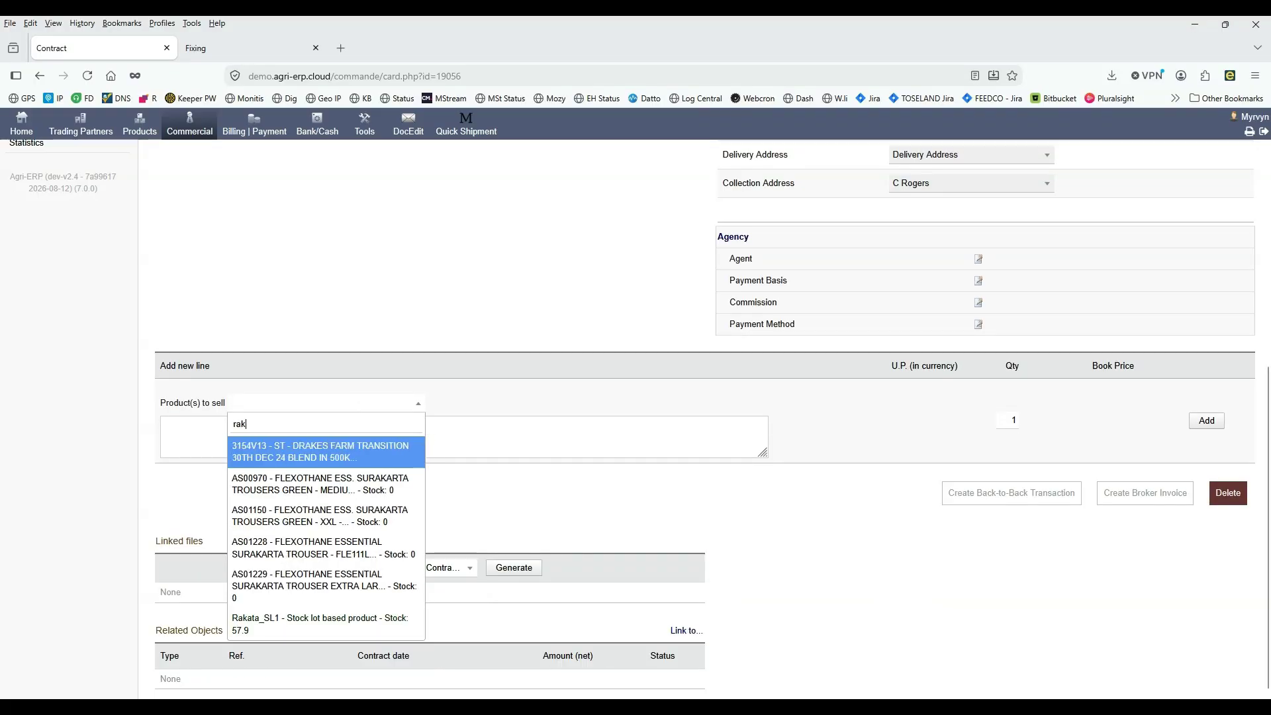
key("Down")
key("Down")
key("Down")
key("Down")
key("Down")
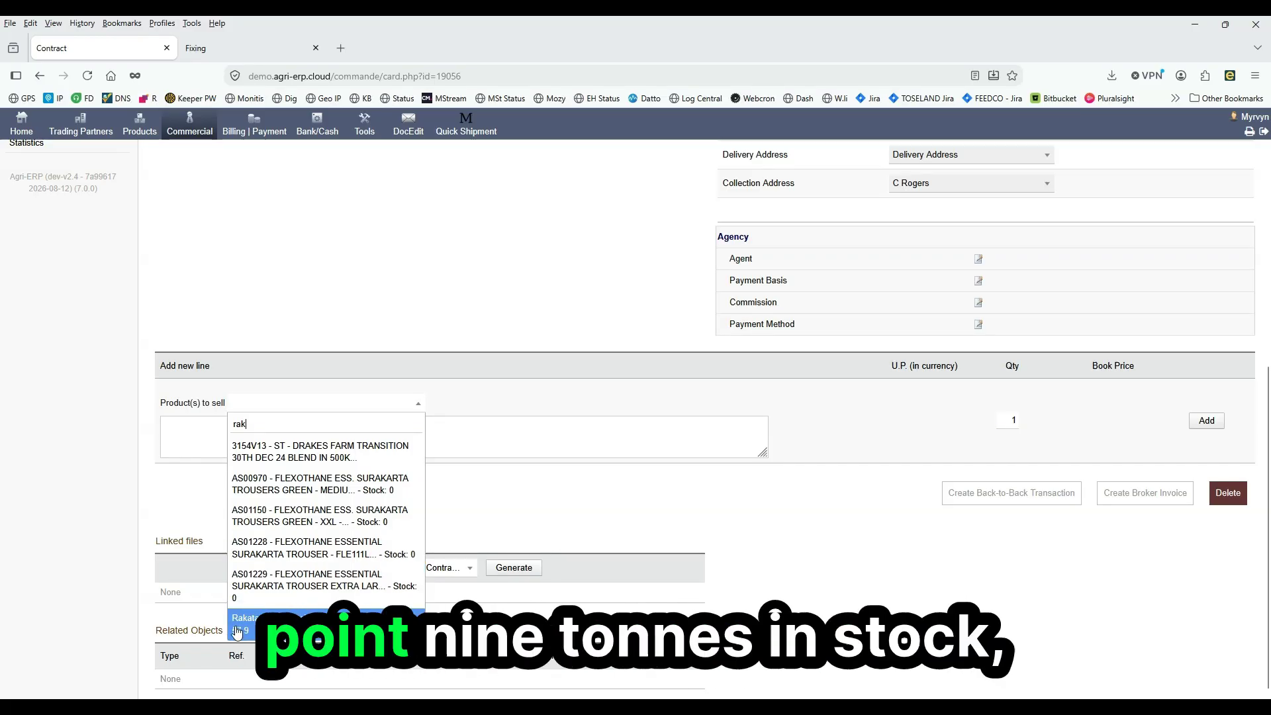
key("Return")
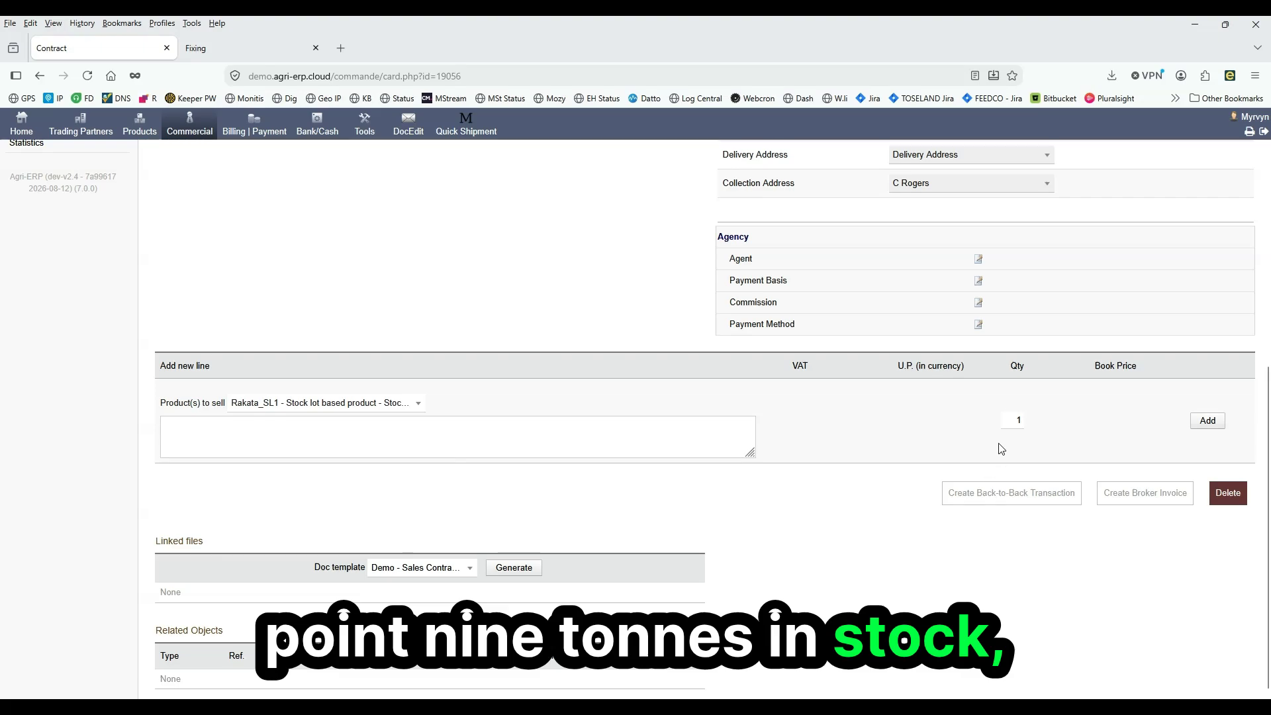
Step: Set the new line's quantity to 29 and add it to the sales contract
left_click_drag(1007, 425, 1080, 437)
type("2")
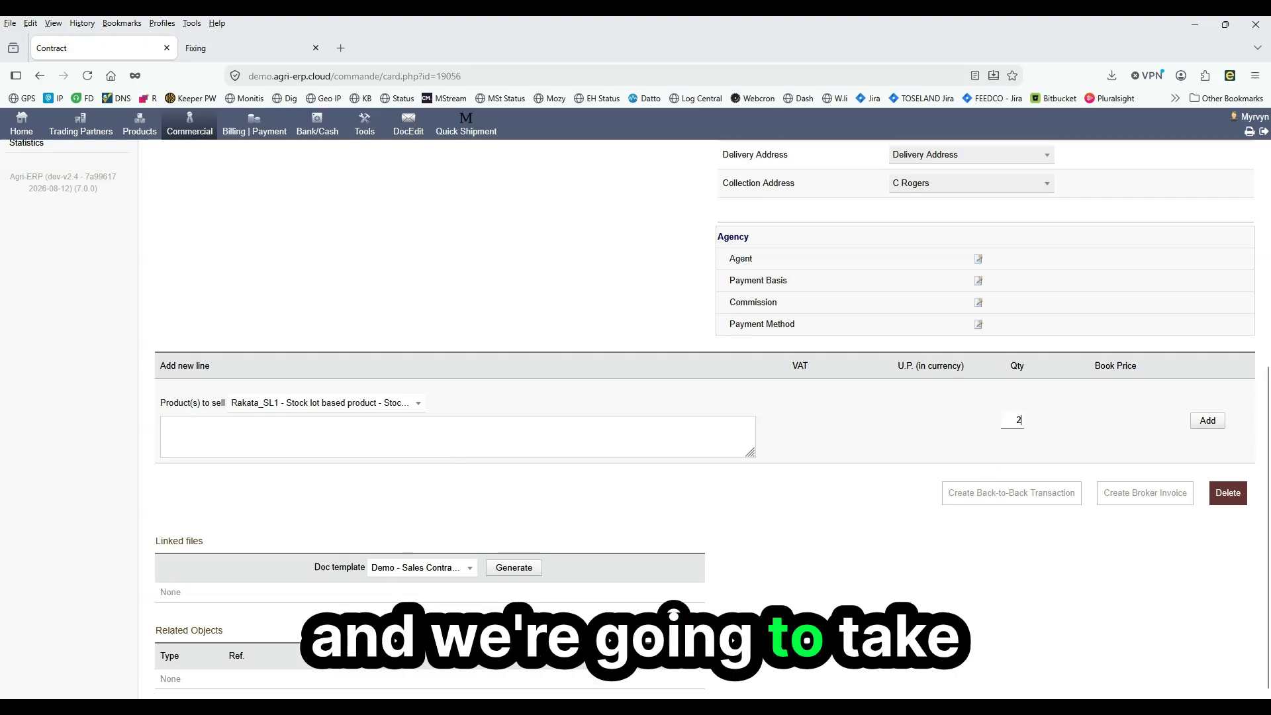
type("9")
left_click(1205, 423)
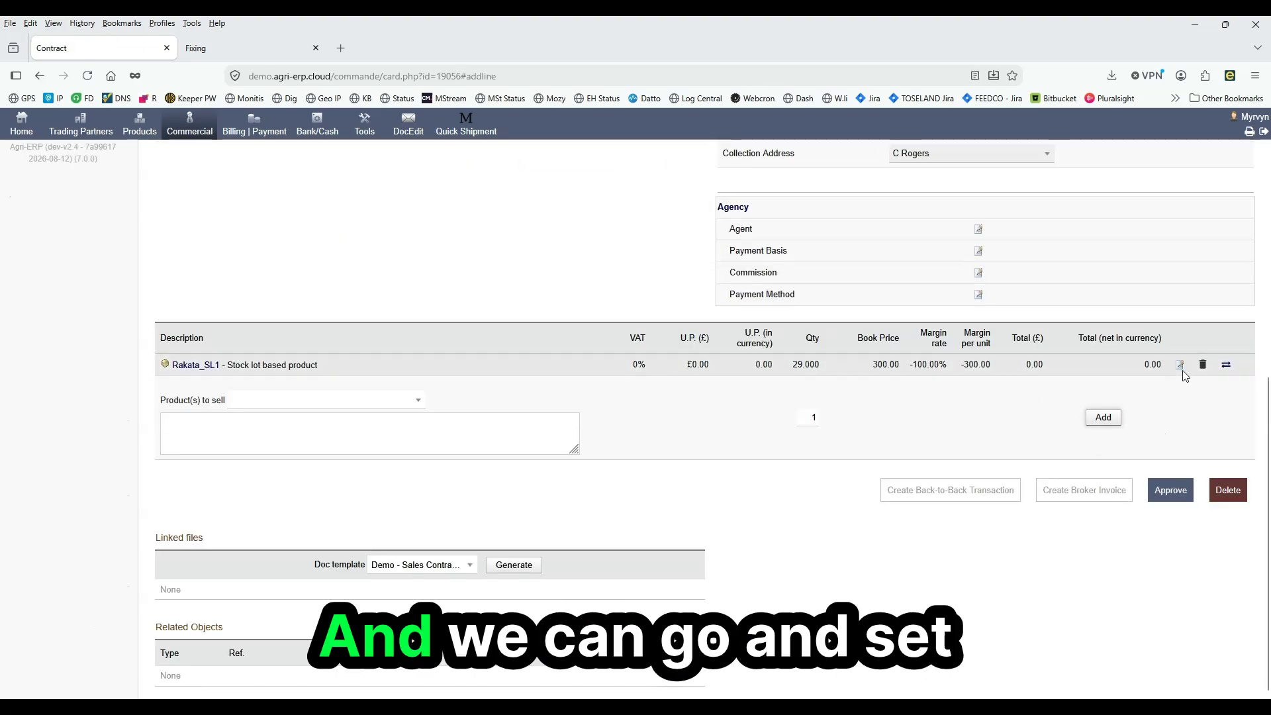
Step: Set the Rakata_SL1 line's unit price to £305 and save the line
left_click(1180, 365)
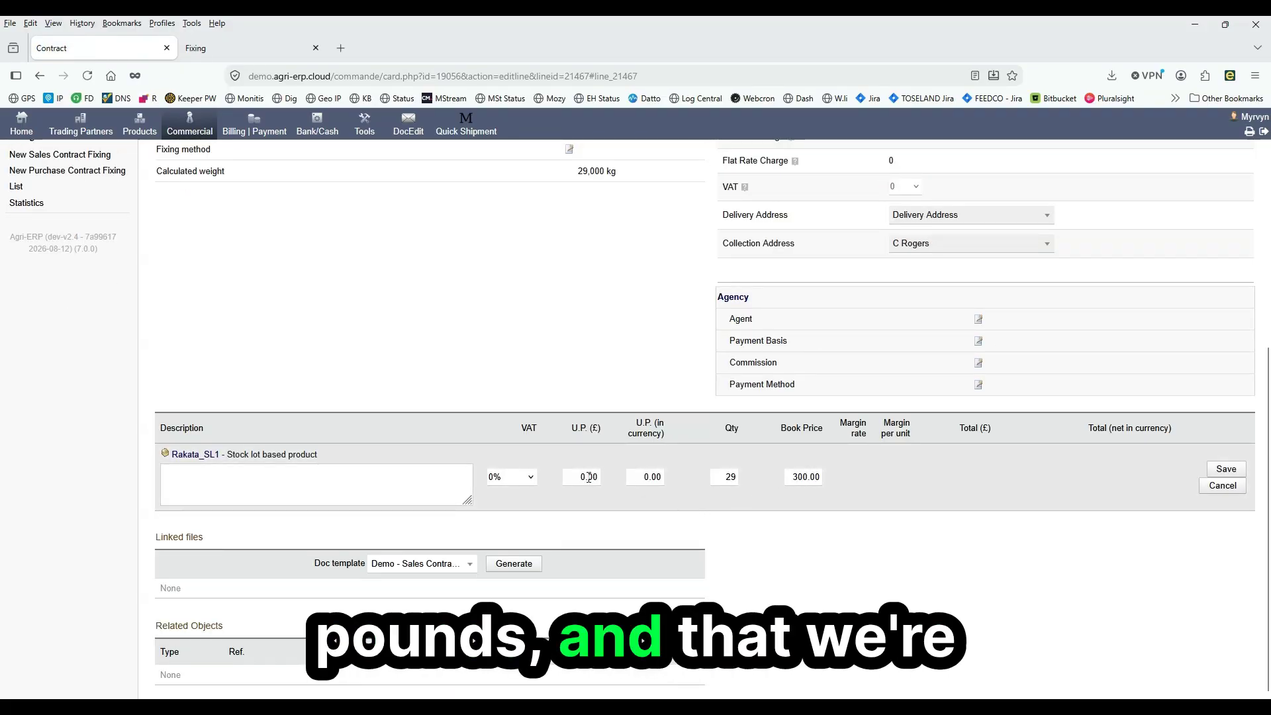
left_click_drag(579, 477, 635, 481)
type("305")
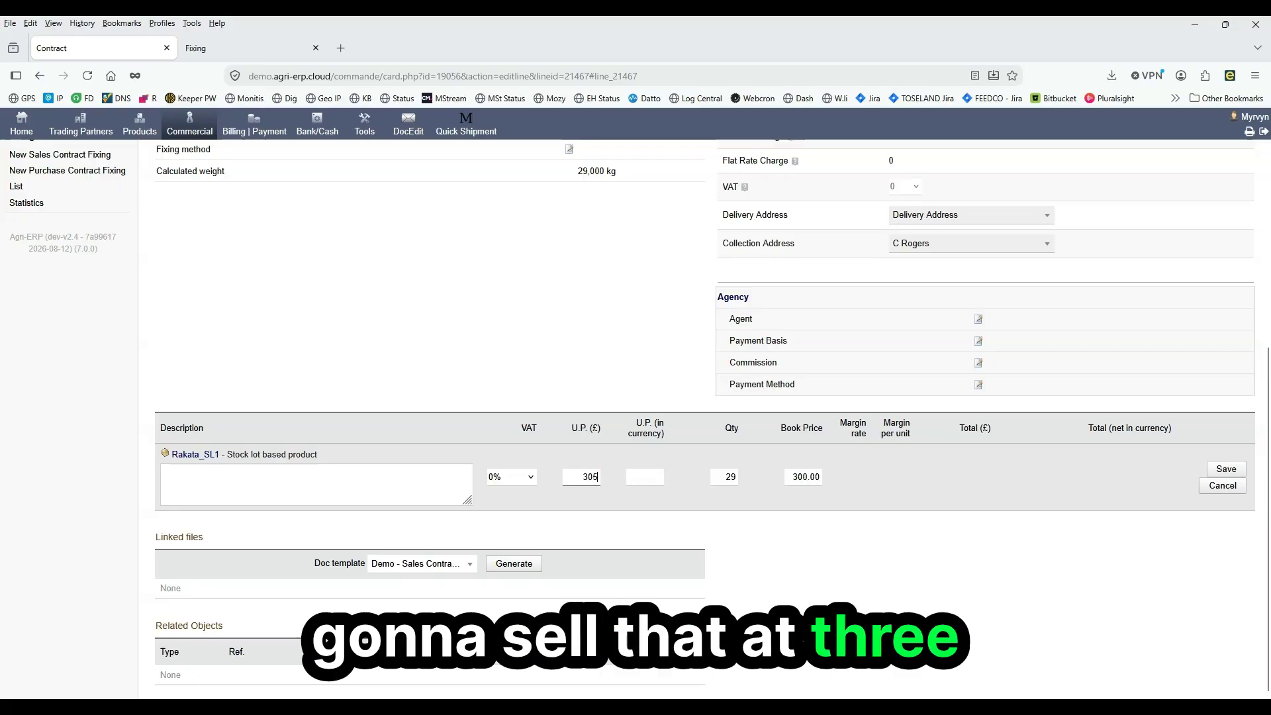
key("Return")
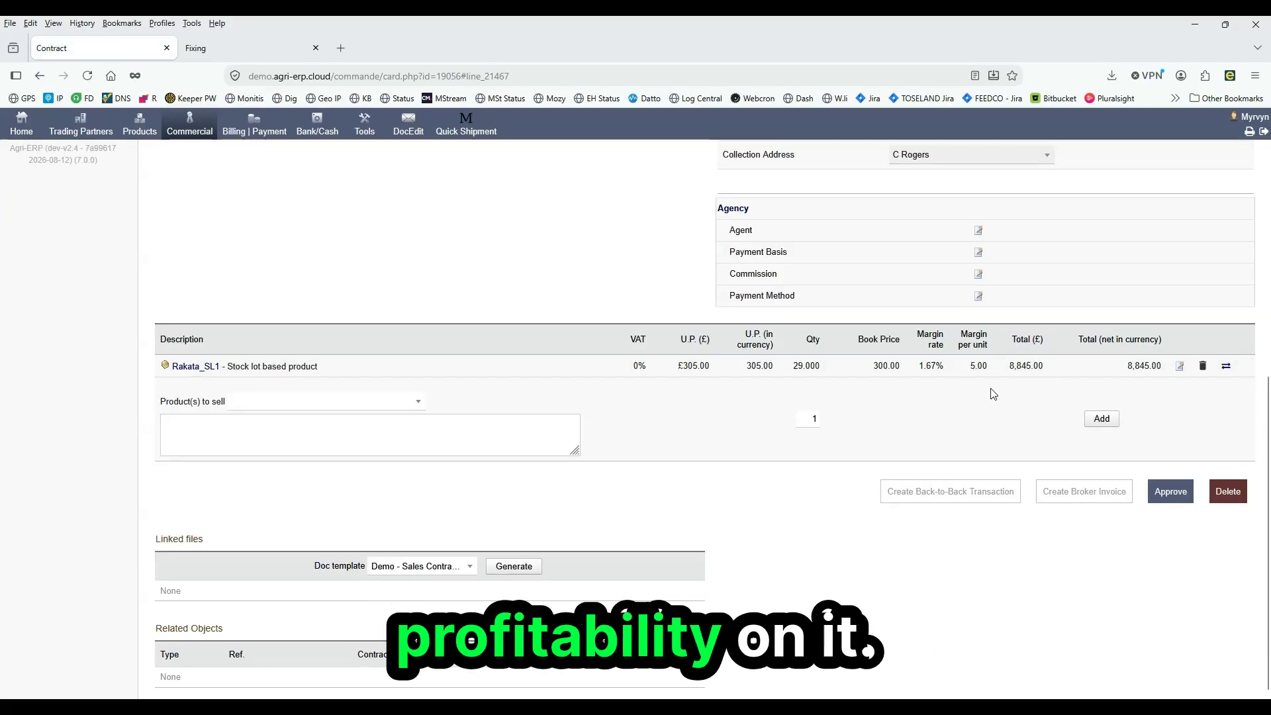
Step: Approve the draft sales contract
scroll(1103, 536, "up", 2)
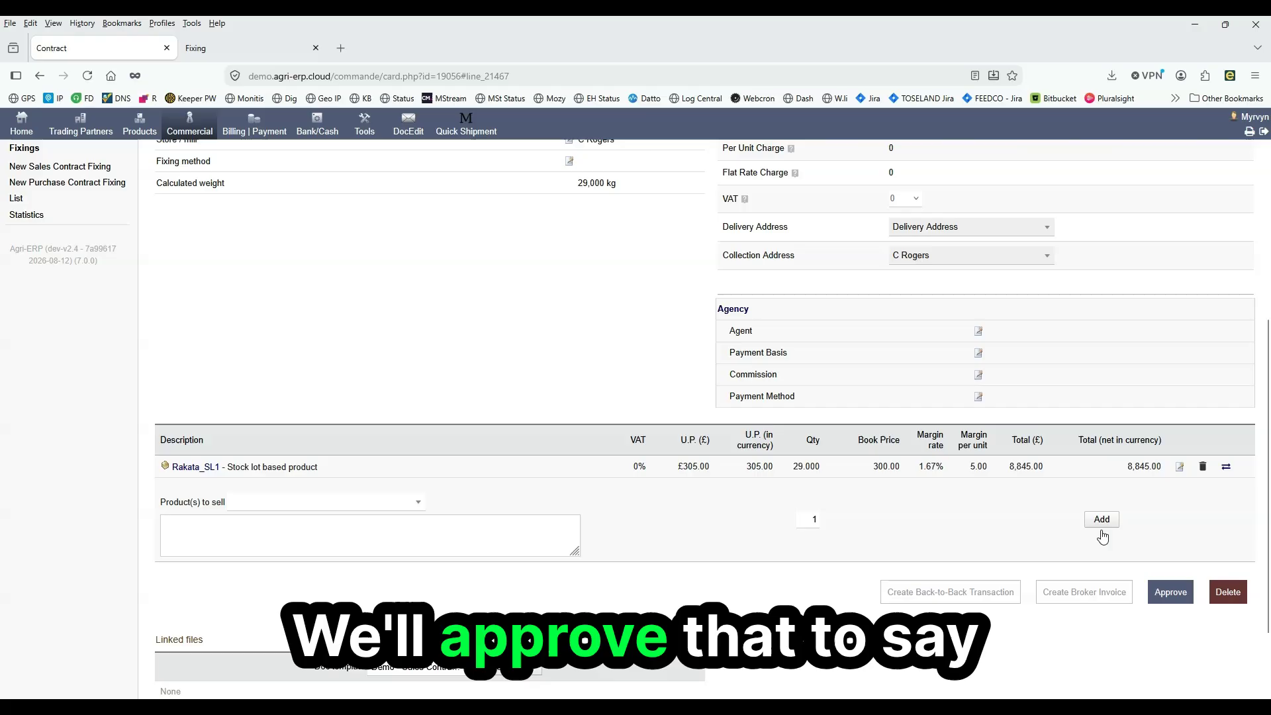
left_click(1170, 592)
left_click(735, 457)
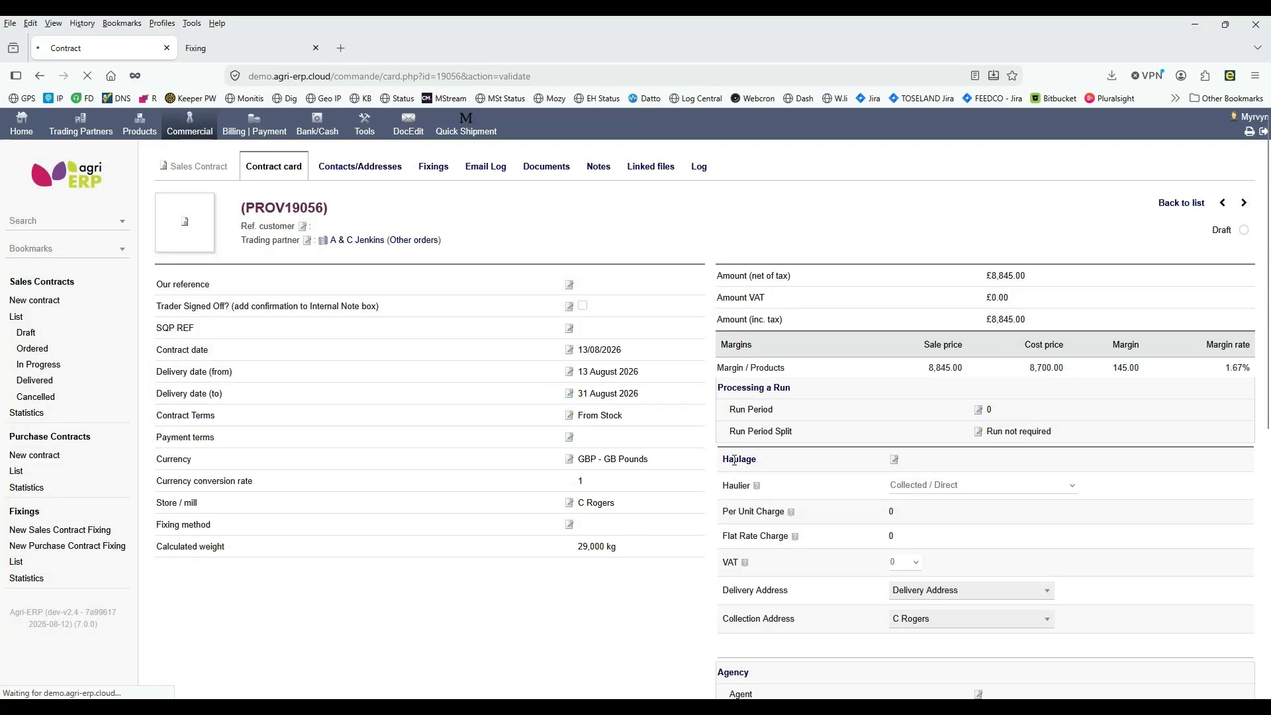
Step: Start a fixing for the approved sales contract from the store holding the Rakata_SL1 stock
scroll(754, 476, "down", 6)
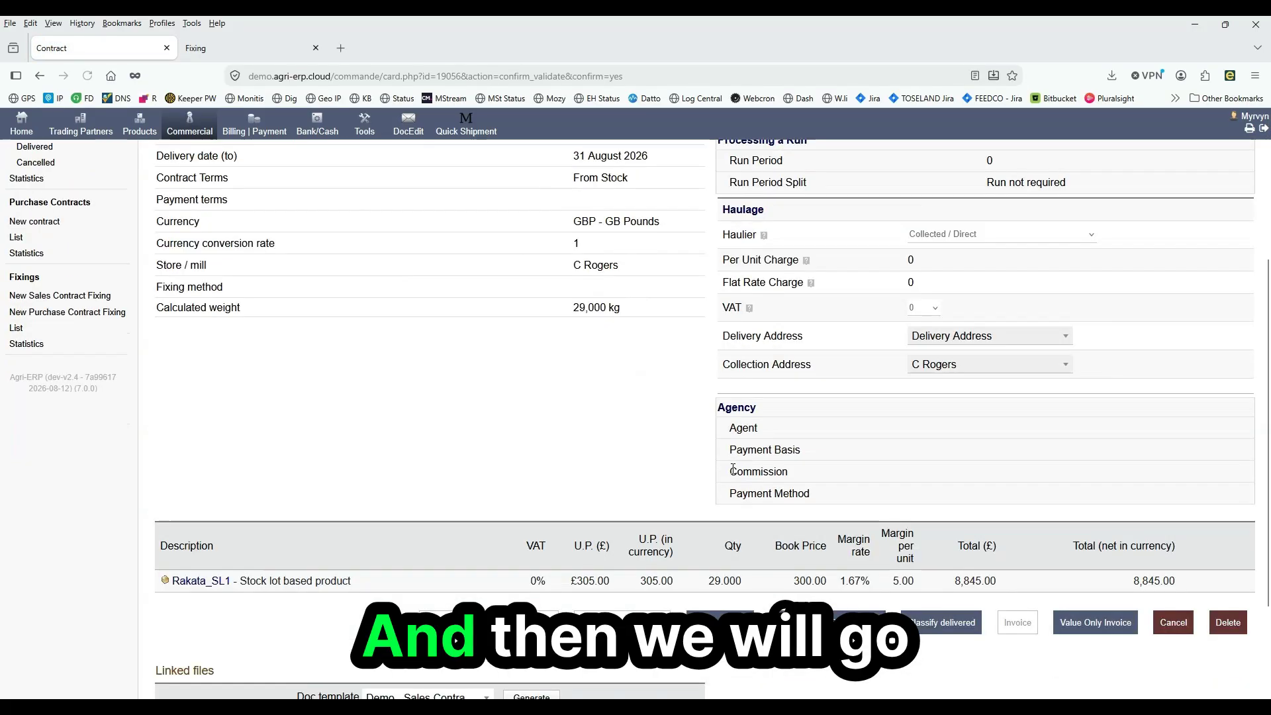
left_click(847, 489)
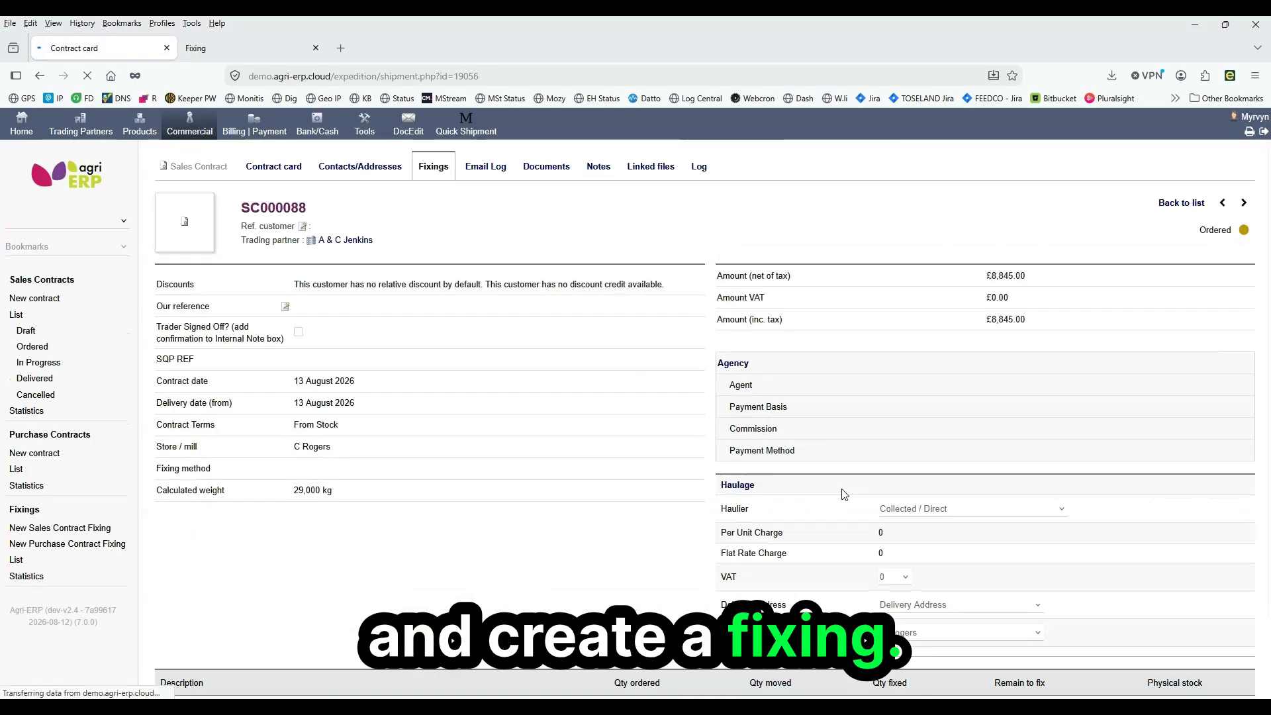
scroll(833, 486, "down", 2)
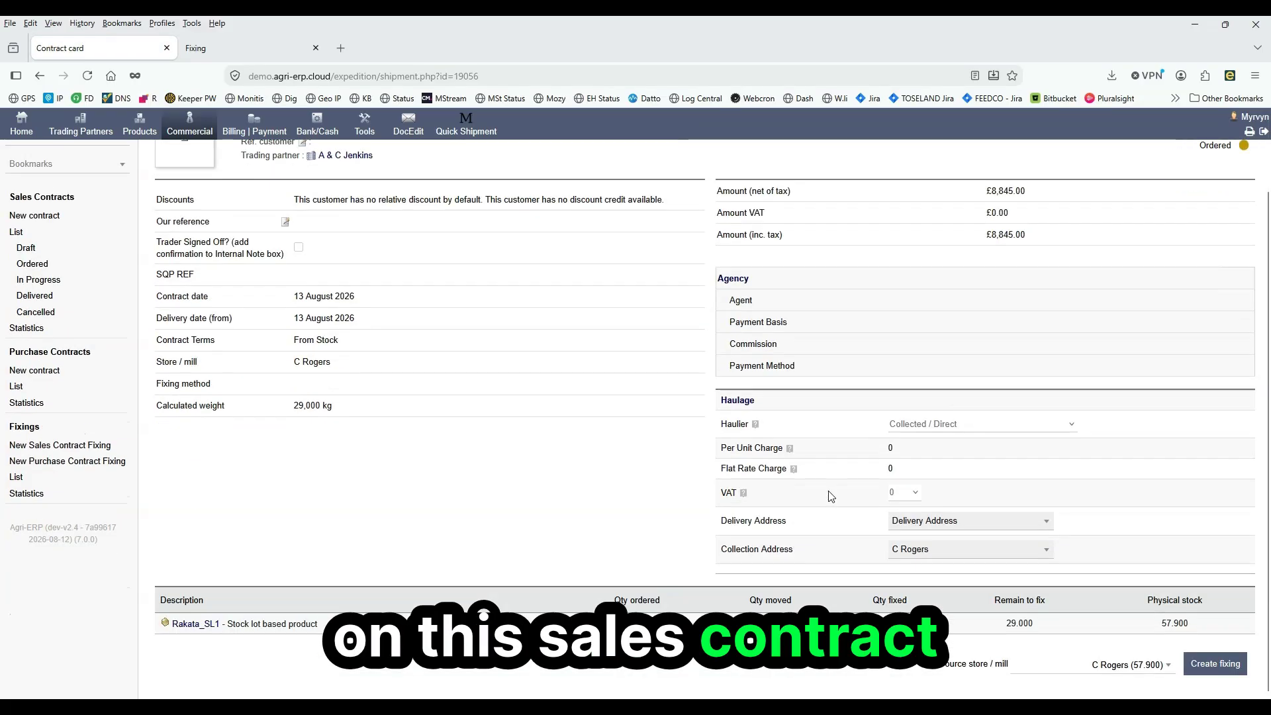
left_click(1216, 664)
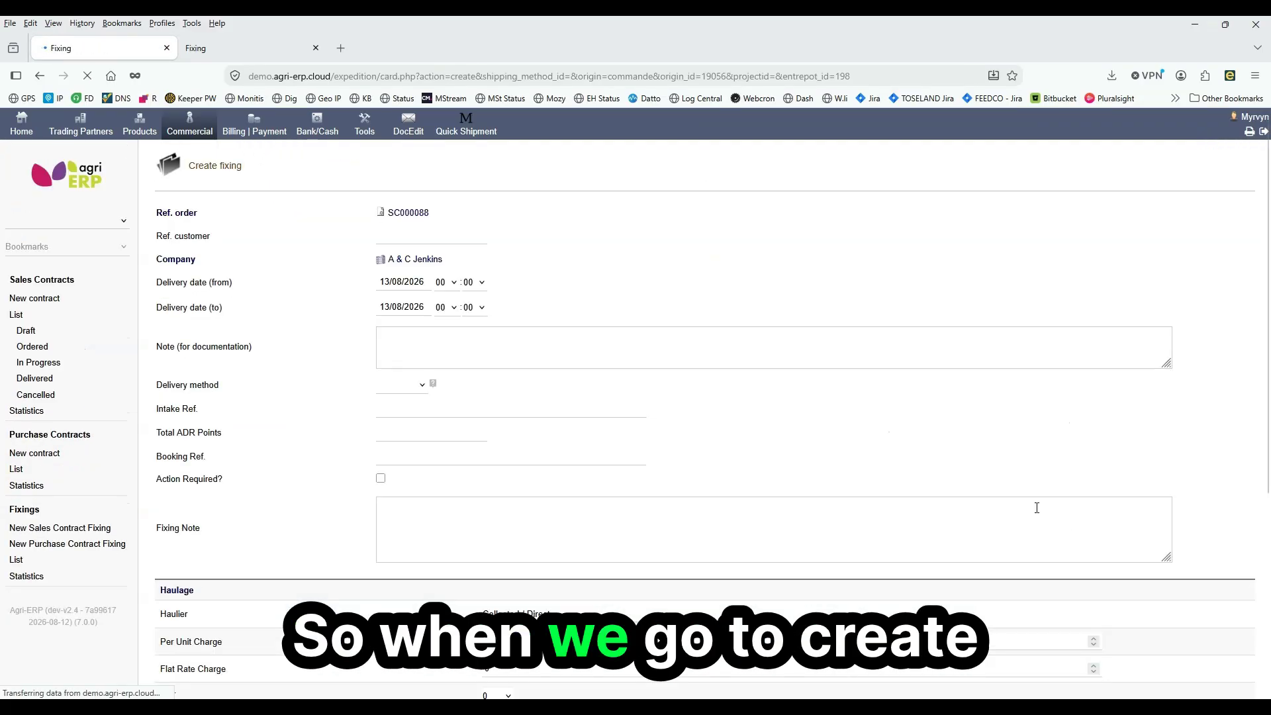
Step: Allocate 5 from stock lot SL00001 and 3 from SL00002 and create the fixing
scroll(1027, 504, "down", 9)
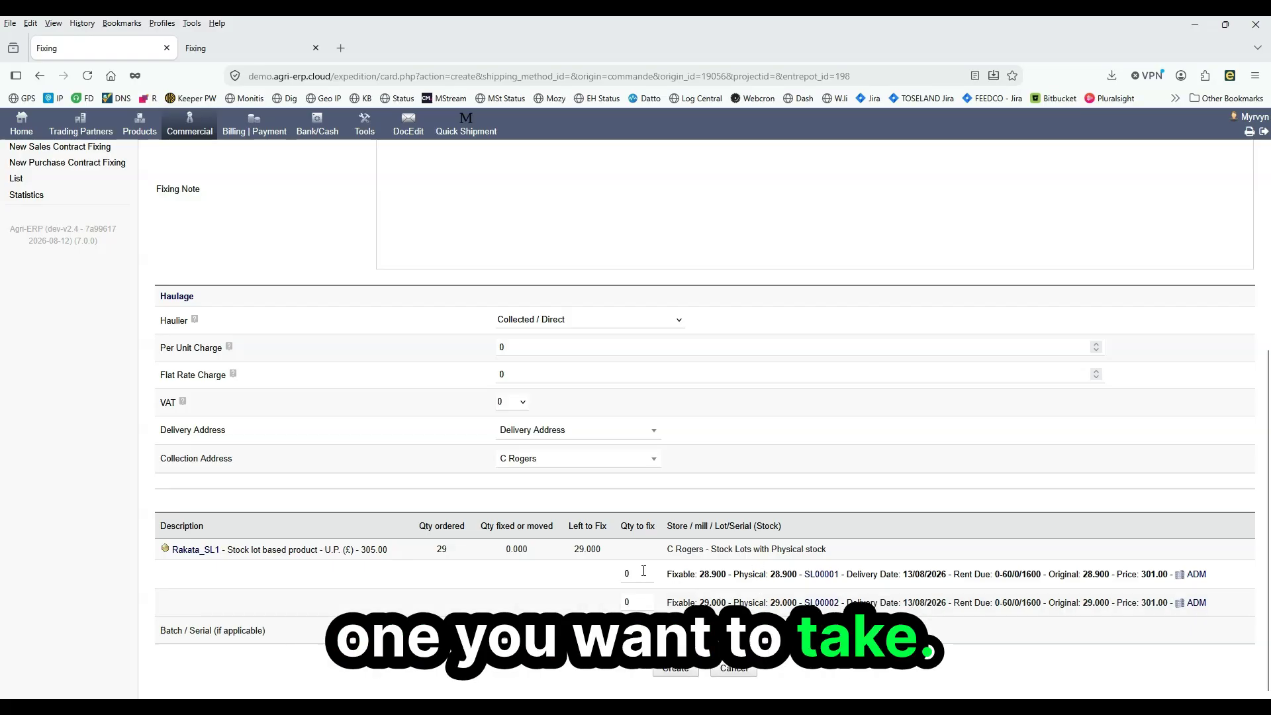
left_click(636, 576)
type("5")
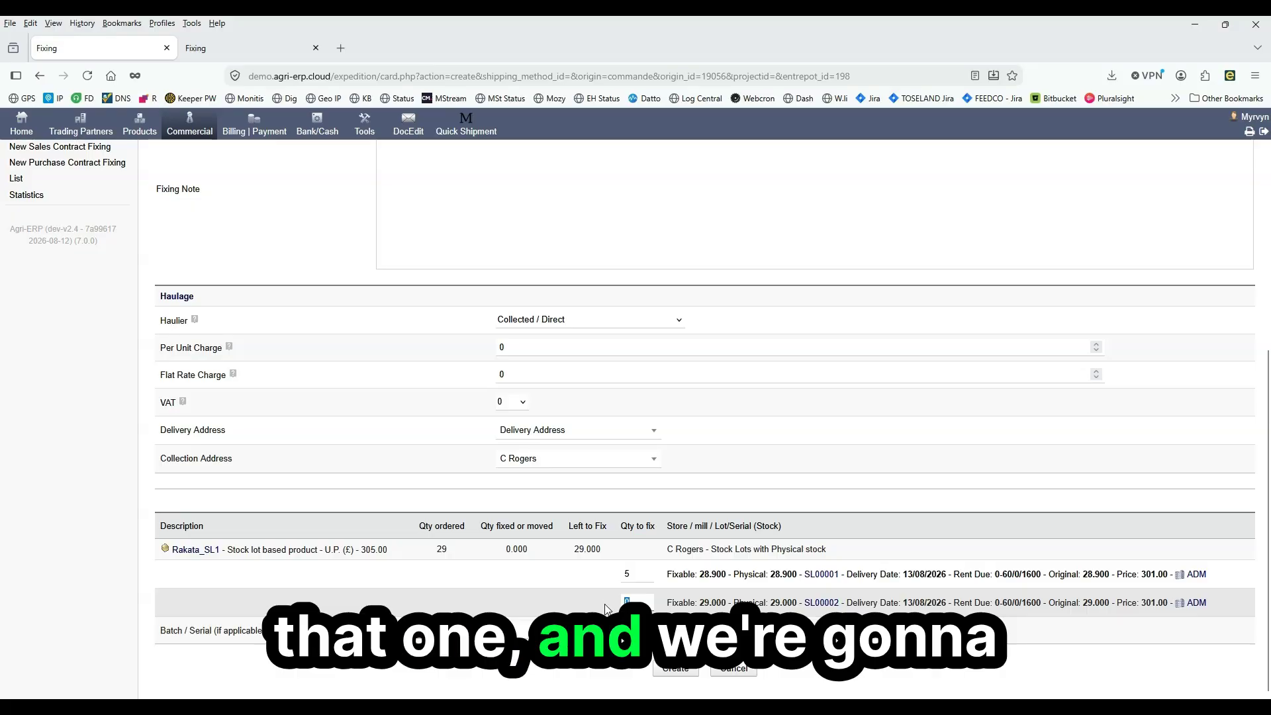
type("3")
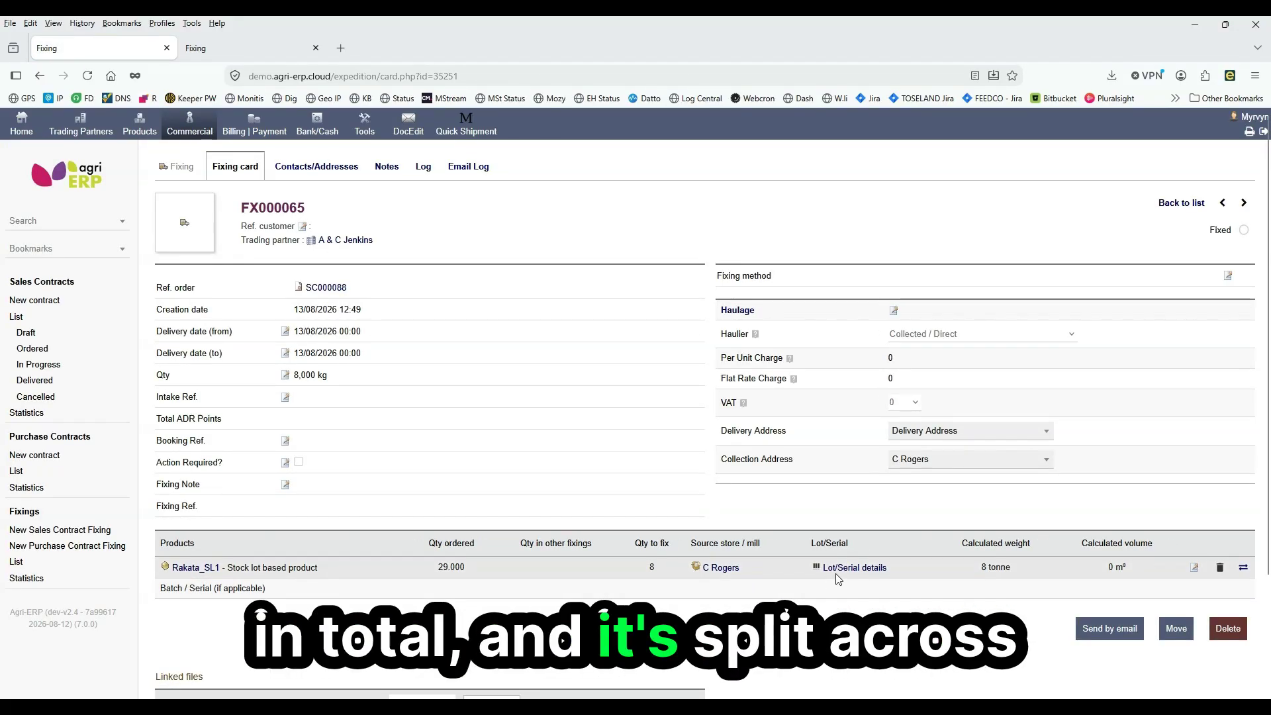
Step: Change the fixing line's allocation to 28 from lot SL00001 and 1 from lot SL00002, and save it
mouse_move(839, 575)
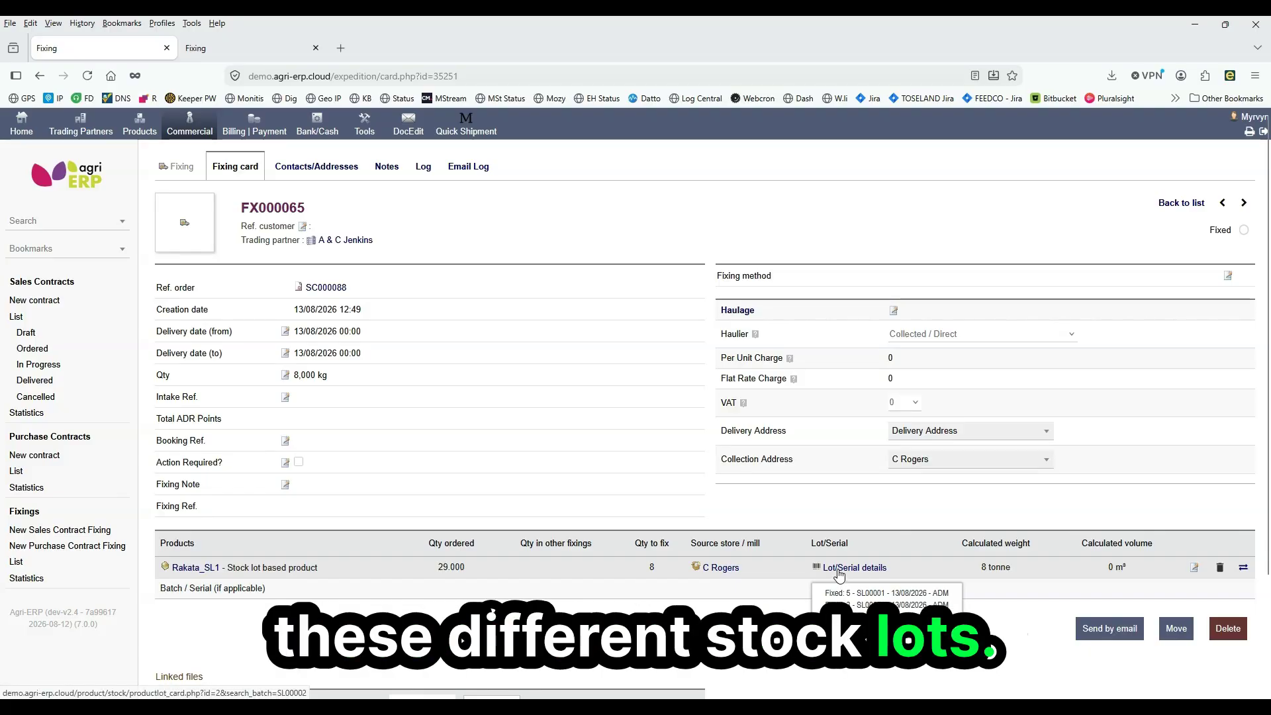
left_click(1194, 569)
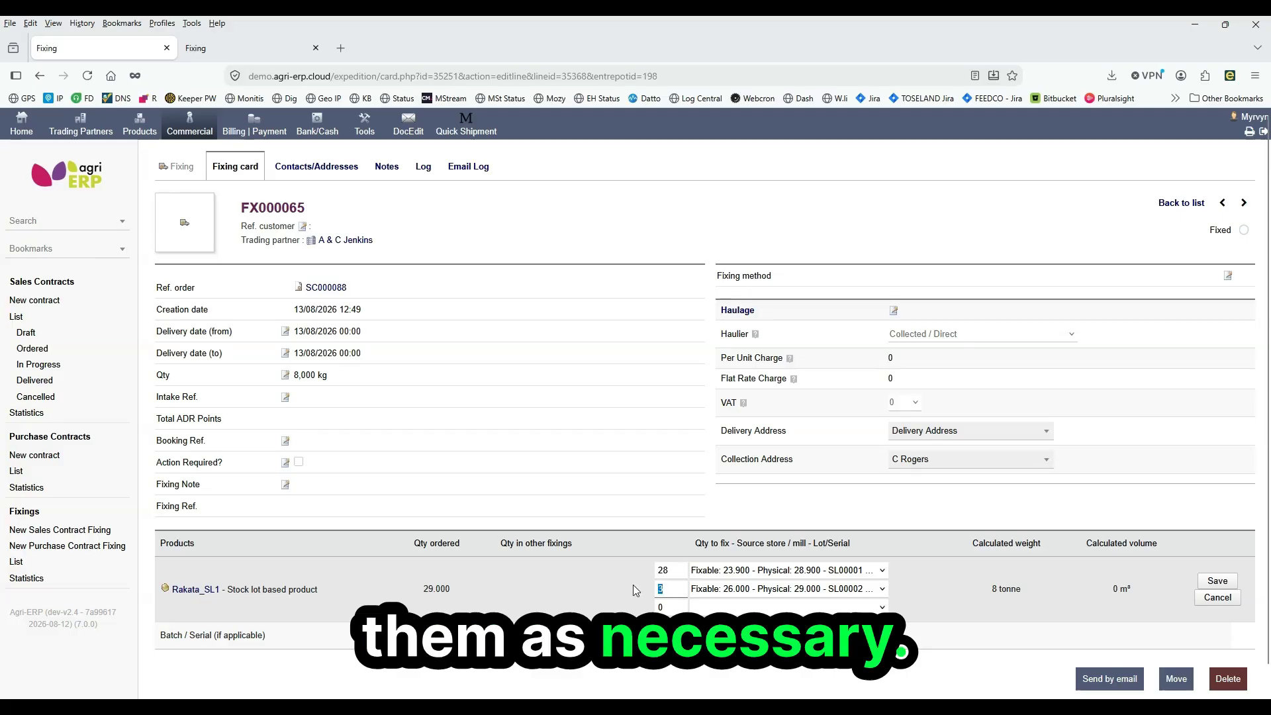
type("1")
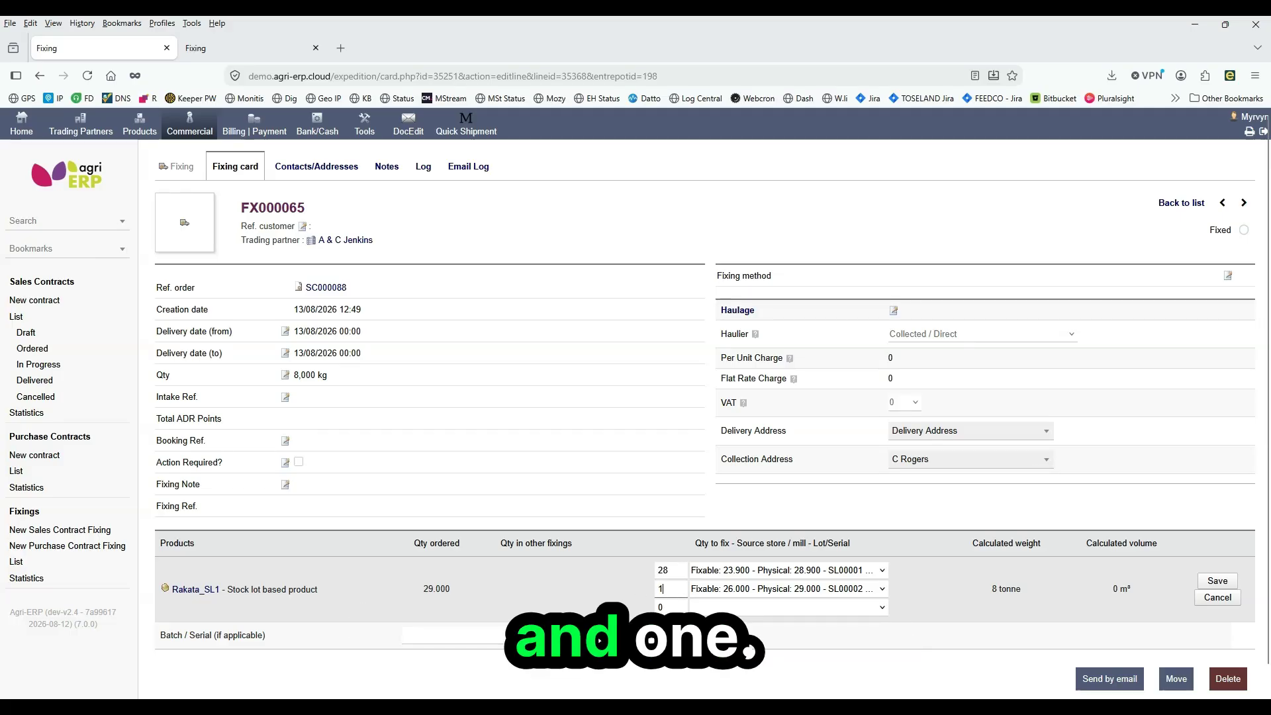
left_click(1218, 581)
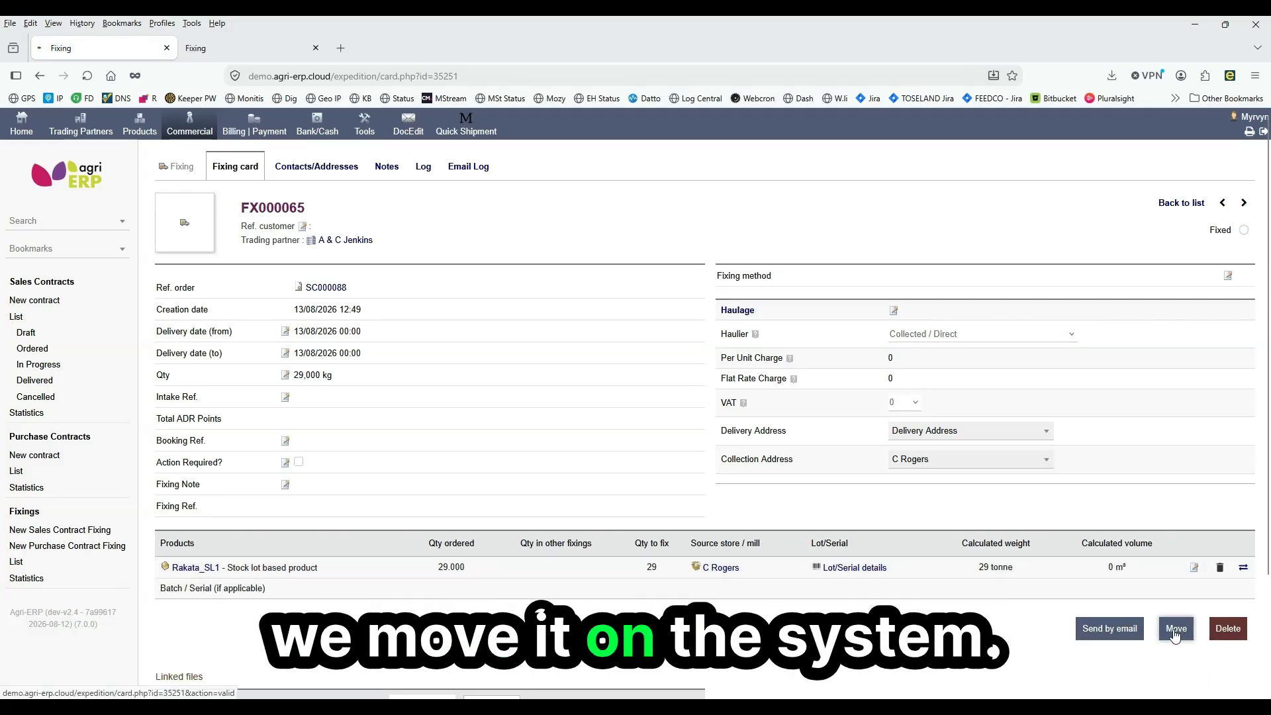
Step: Move the fixing, confirming the movement, and create a sales invoice from it
left_click(1175, 628)
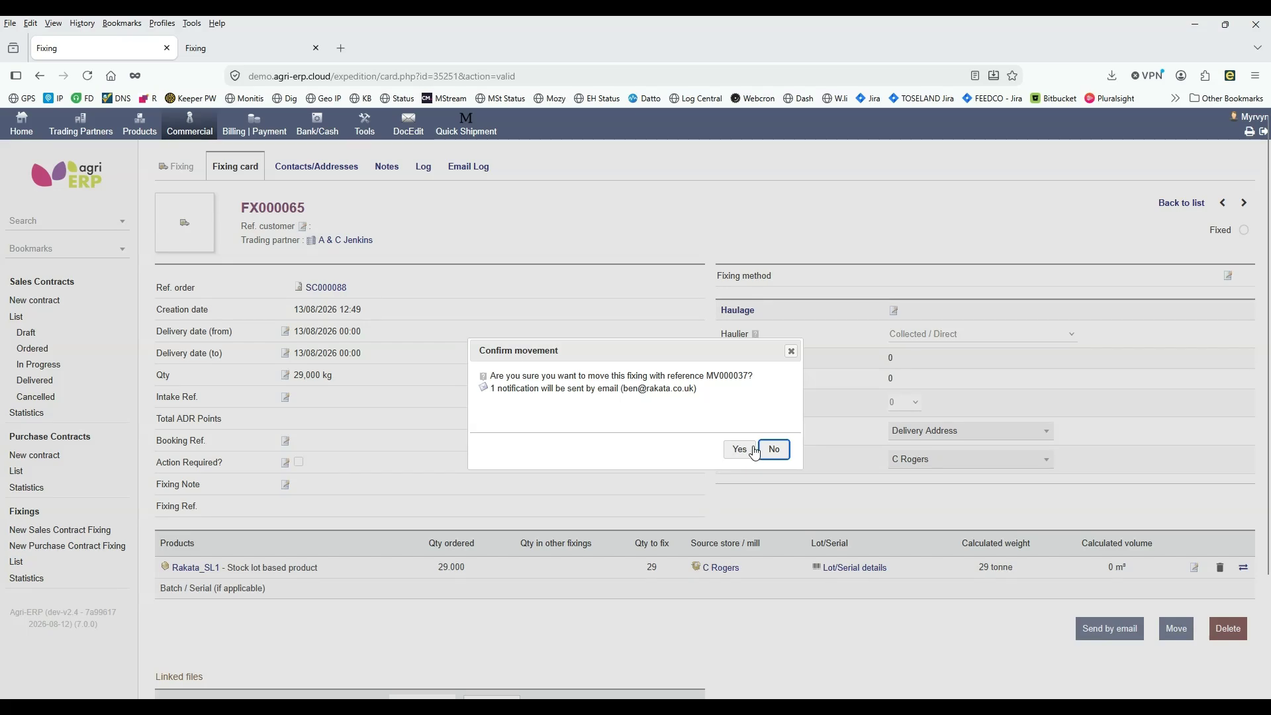
left_click(739, 449)
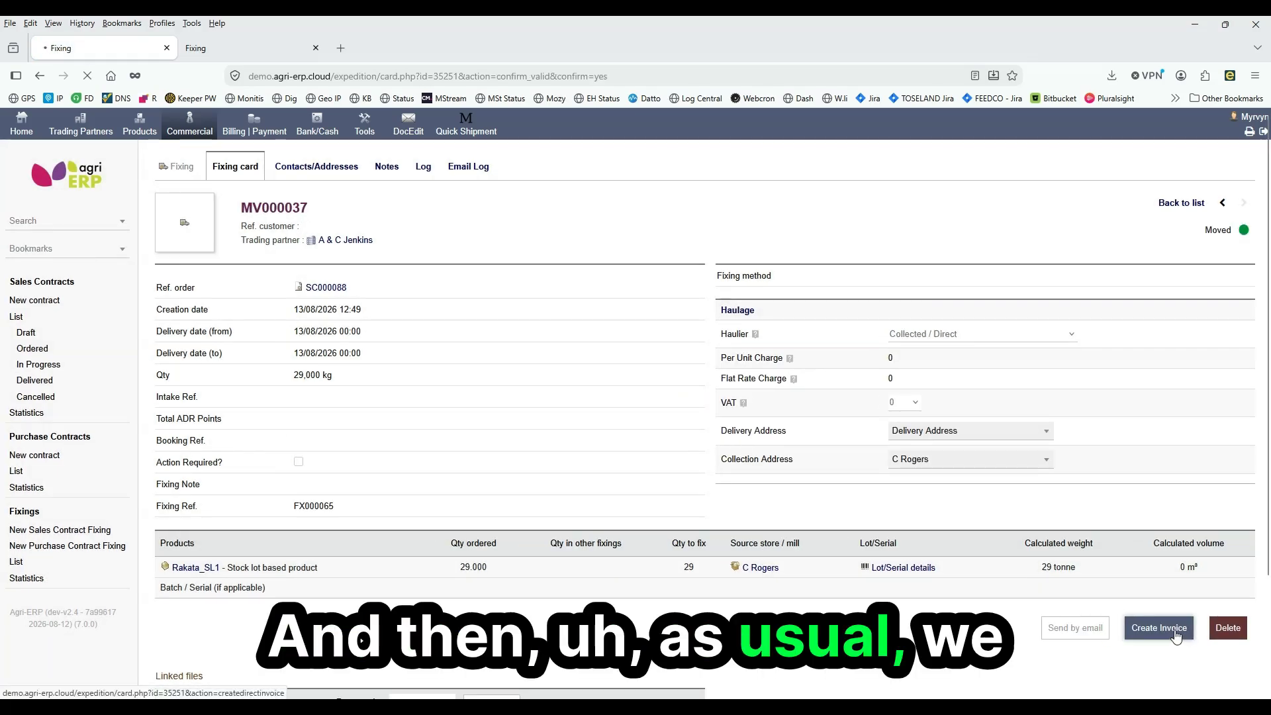
left_click(1174, 632)
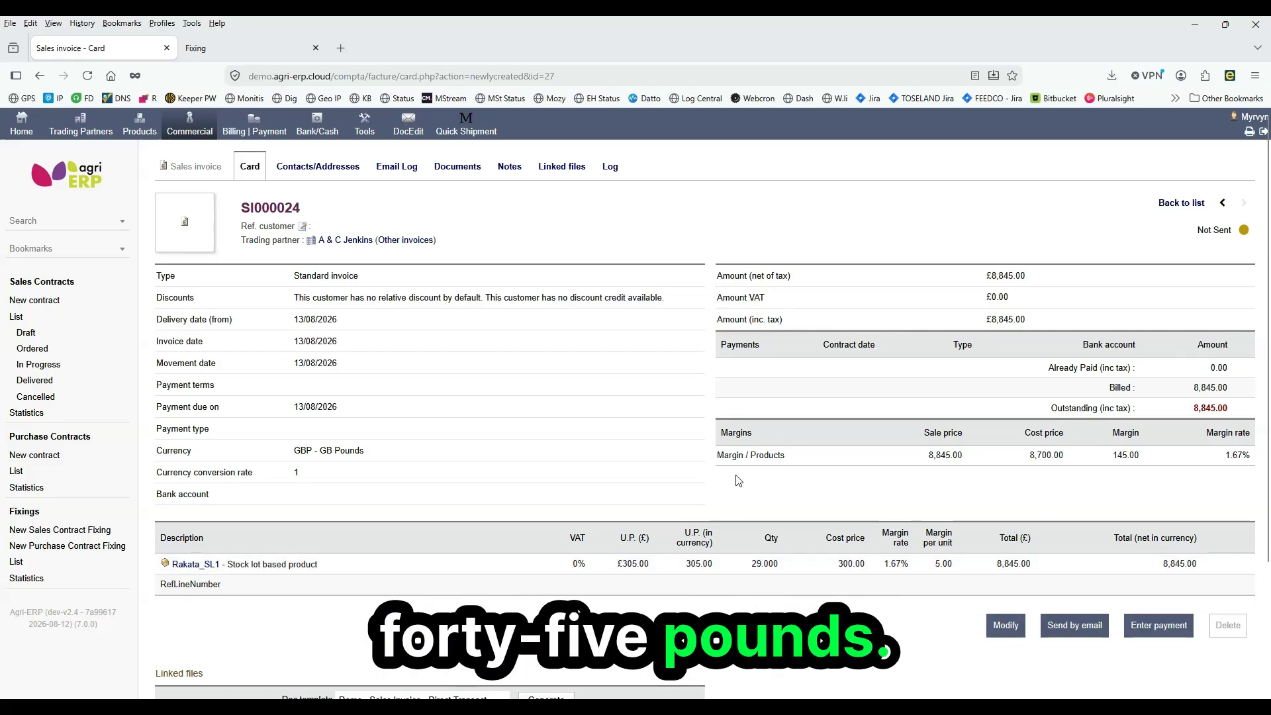
Step: Open the related fixing from the sales invoice and check its lot/serial details
scroll(739, 480, "down", 2)
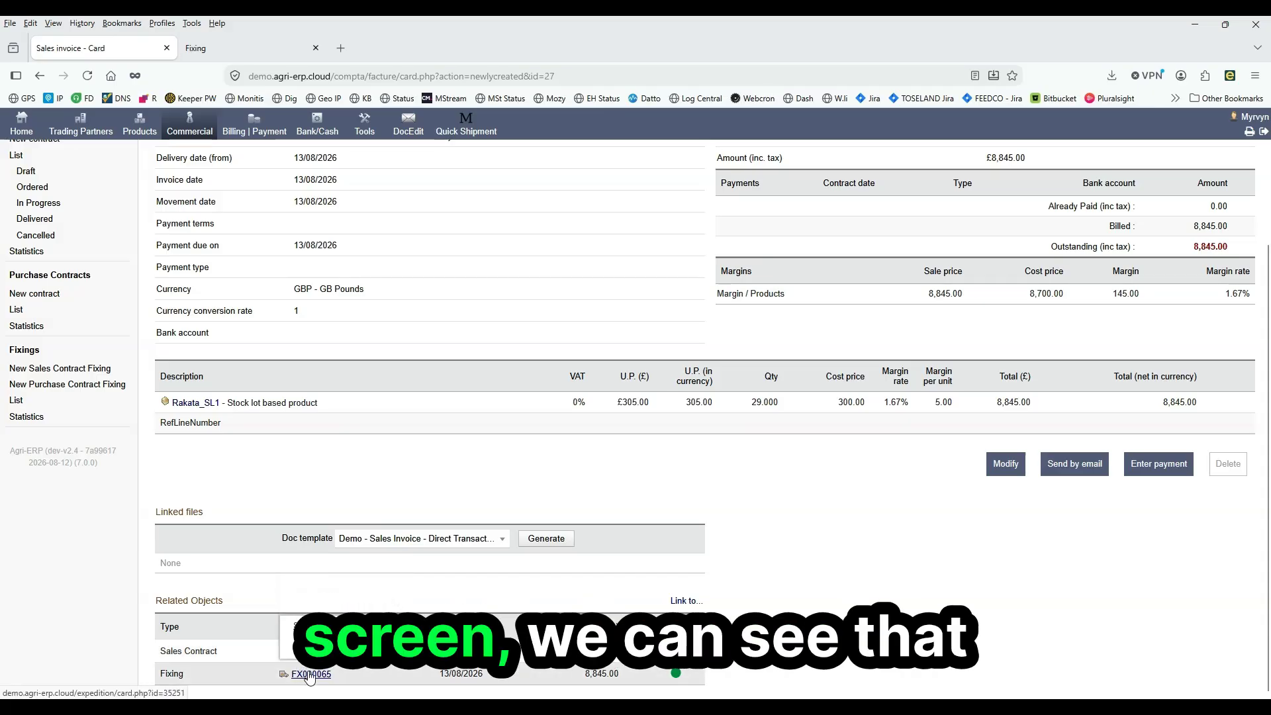
left_click(309, 674)
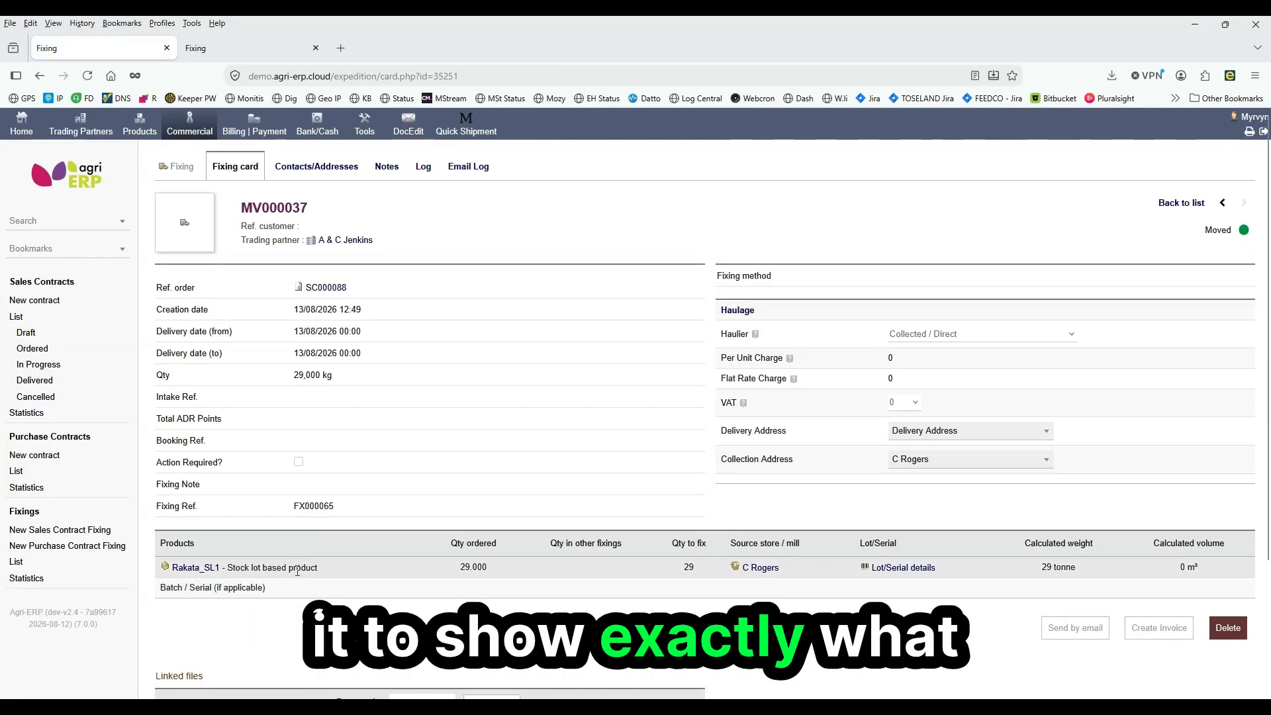
mouse_move(923, 578)
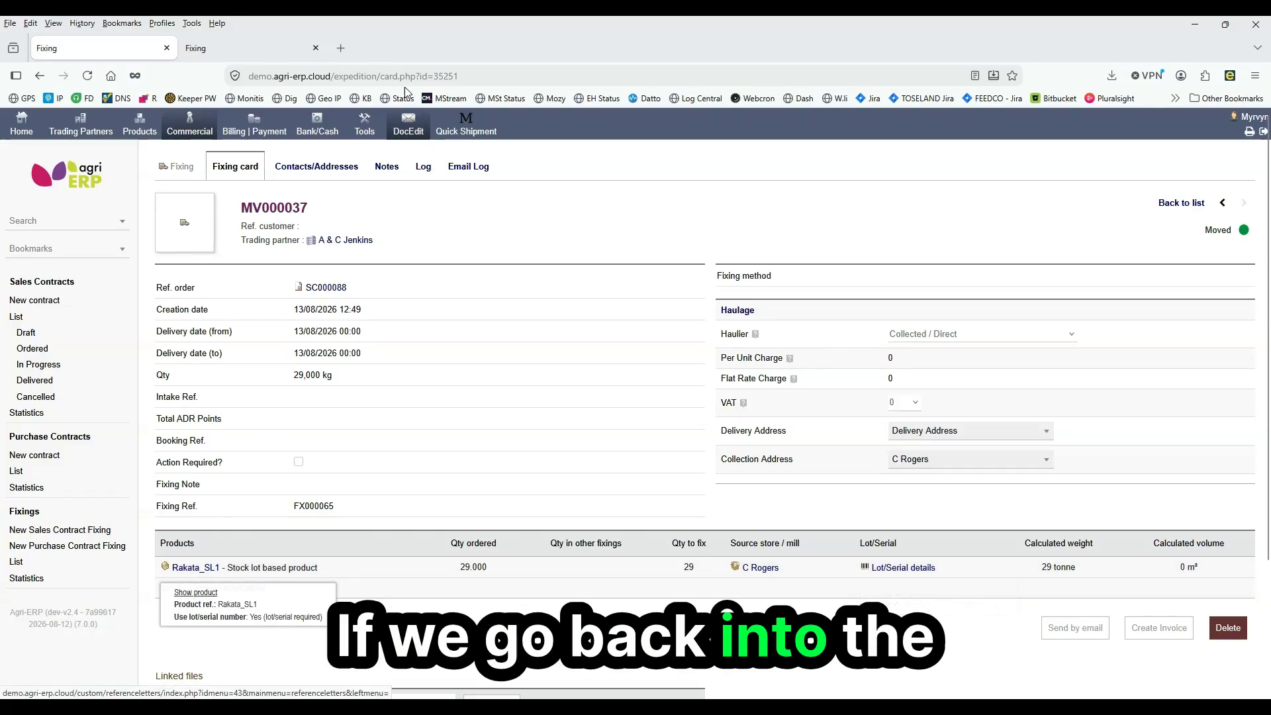
Step: Open Rakata_SL1's stock page from the fixing and examine the available stock per lot, the total physical stock and the position
left_click(195, 567)
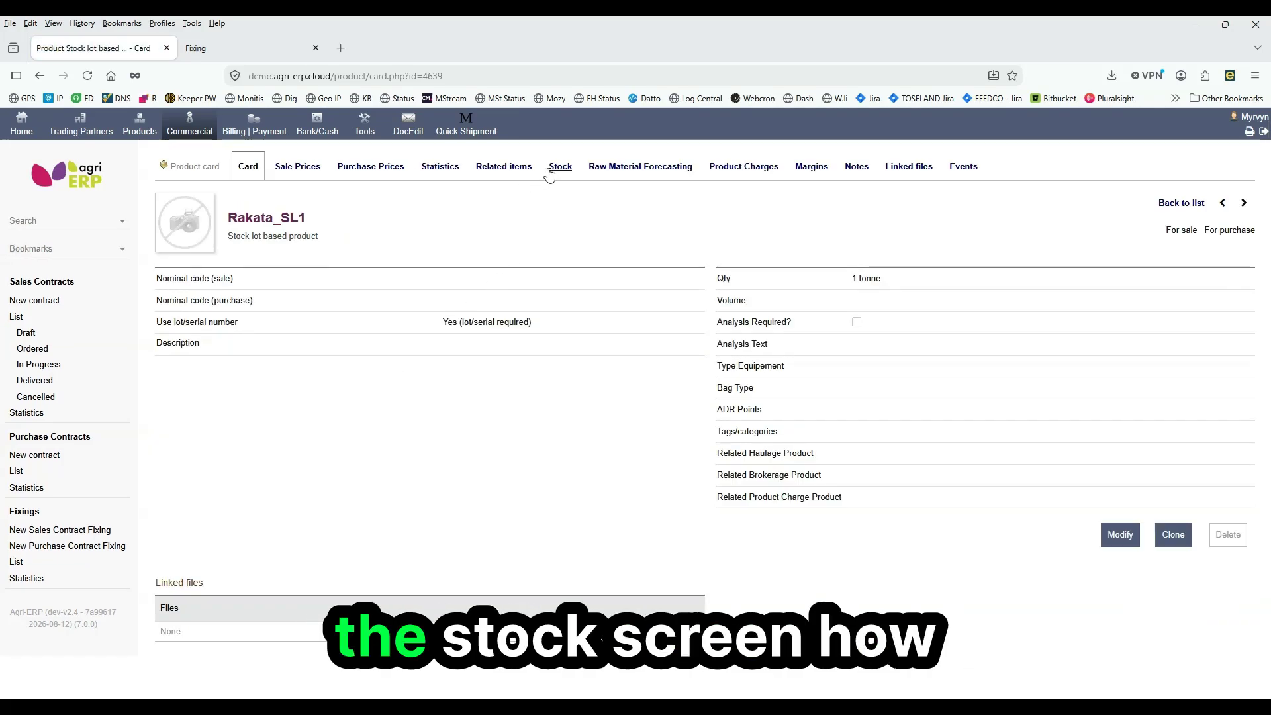
left_click(560, 166)
scroll(889, 589, "down", 2)
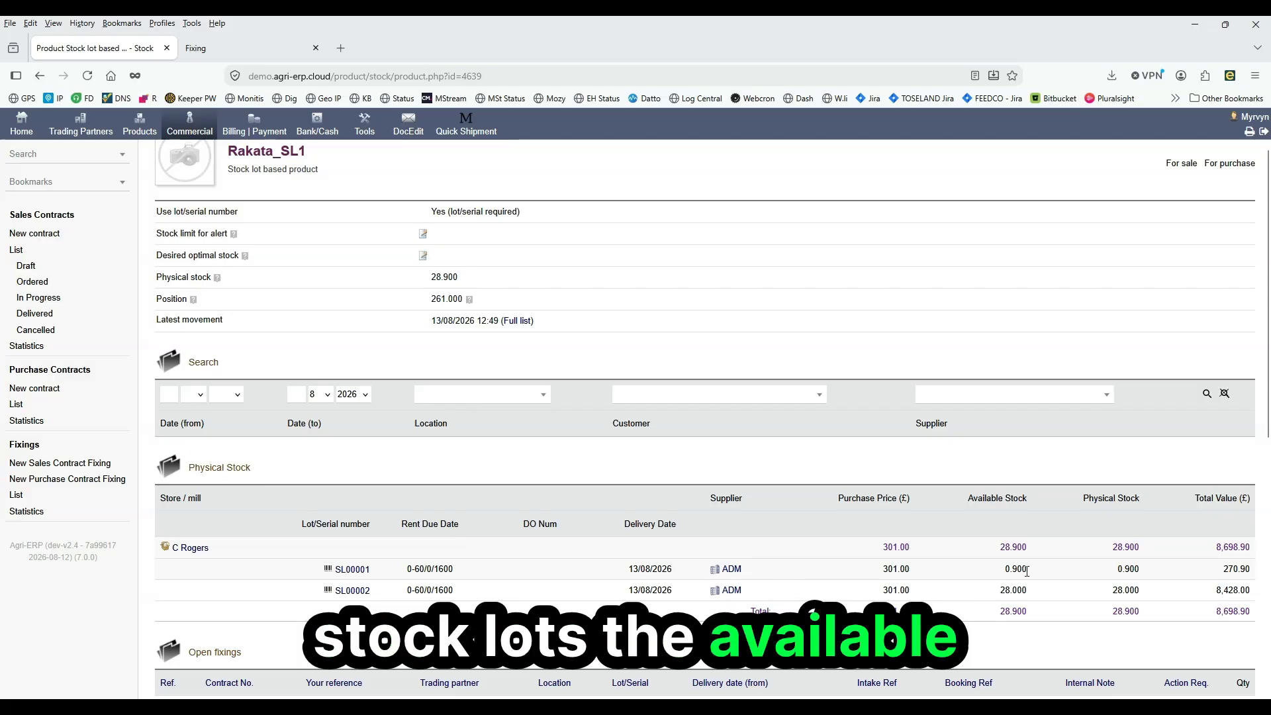
left_click_drag(1005, 568, 1050, 594)
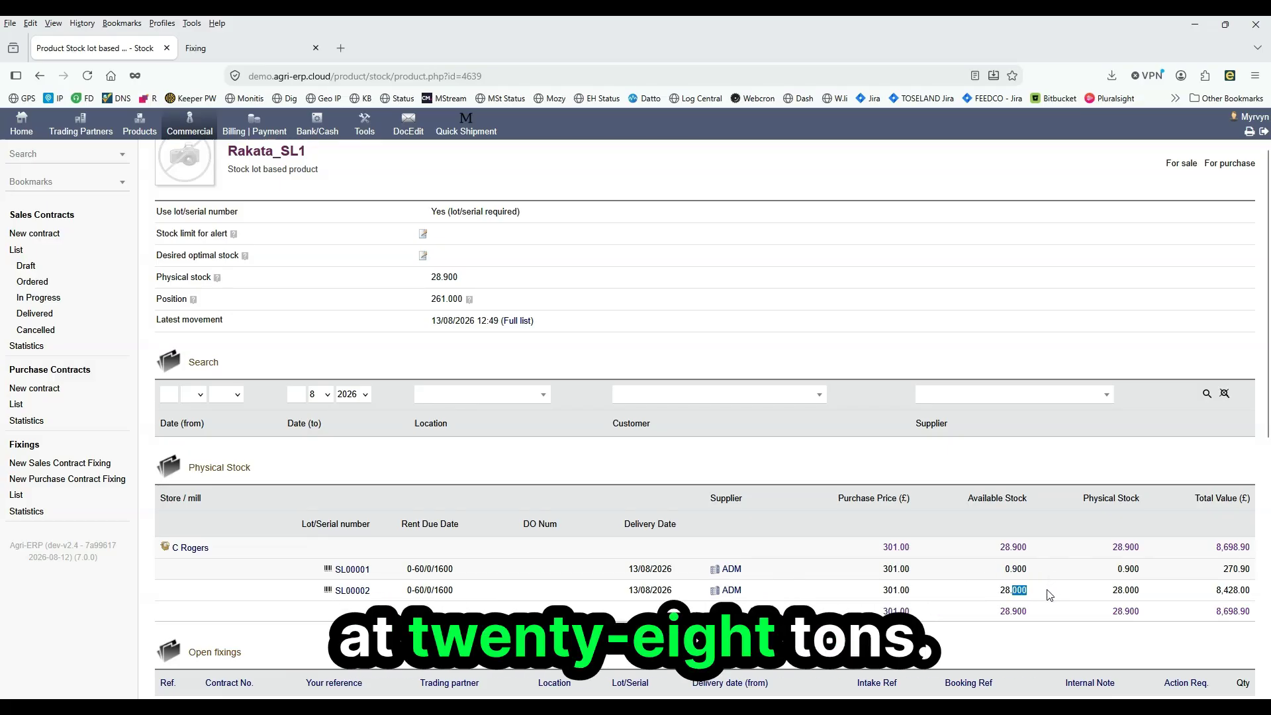
left_click(1046, 595)
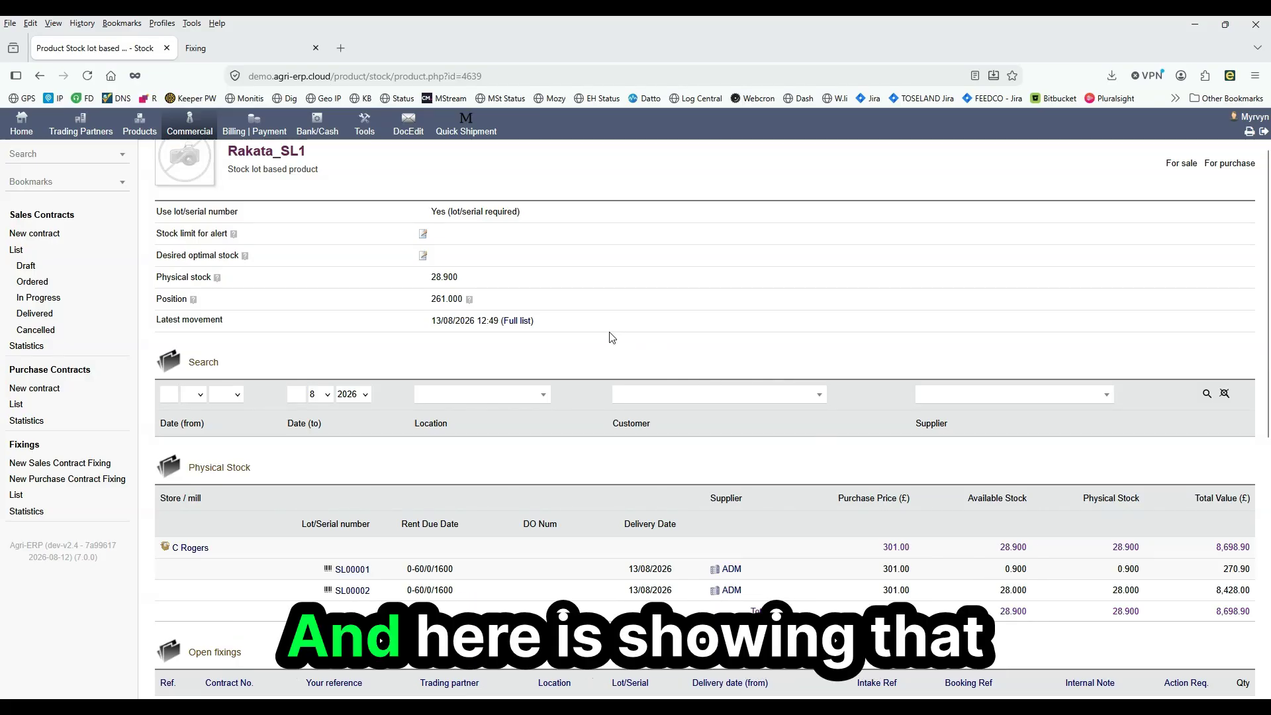
double_click(435, 277)
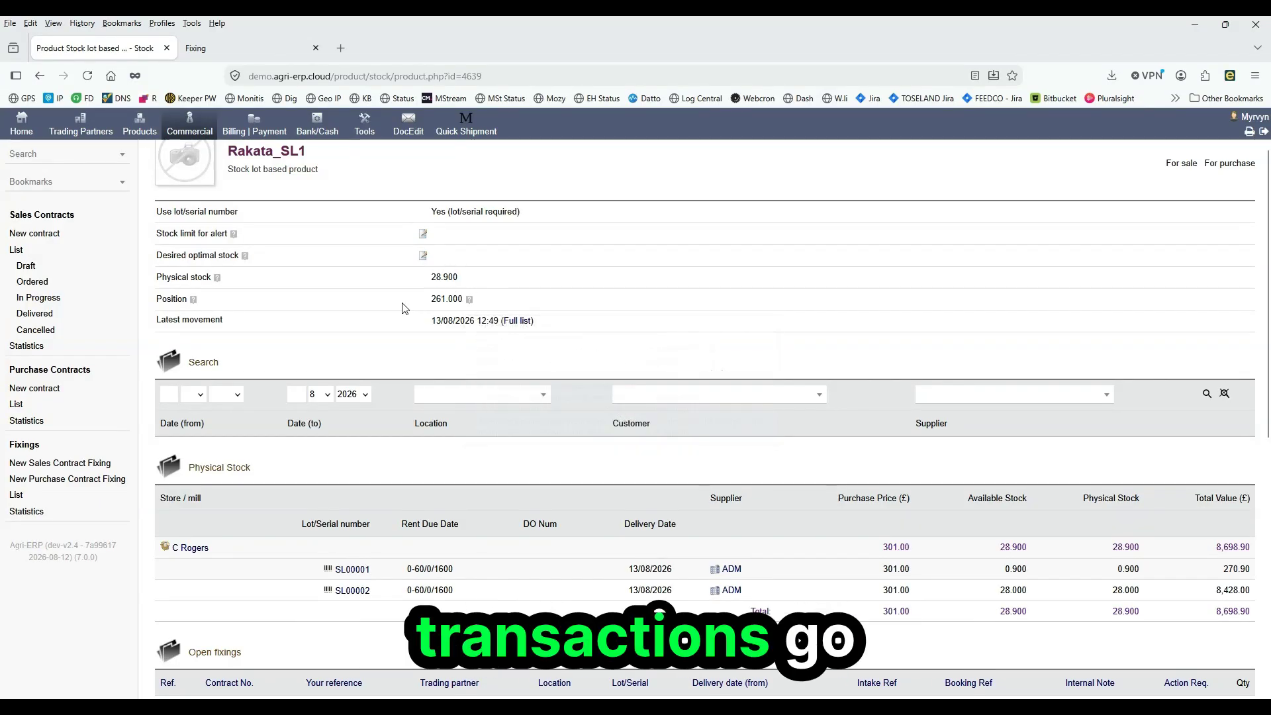
left_click_drag(431, 298, 448, 302)
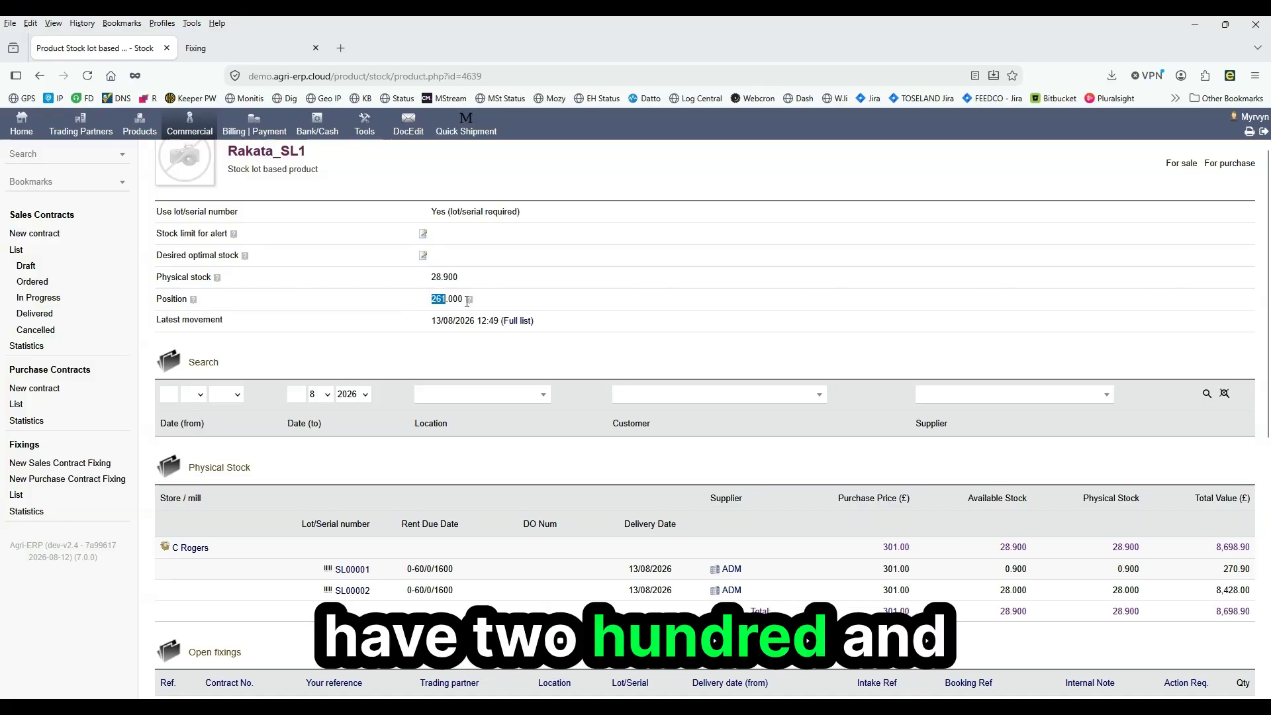
Step: Review the ordered, moved and remaining-to-fix quantities of the open ADM purchase contract against the product's stock position
scroll(783, 381, "down", 7)
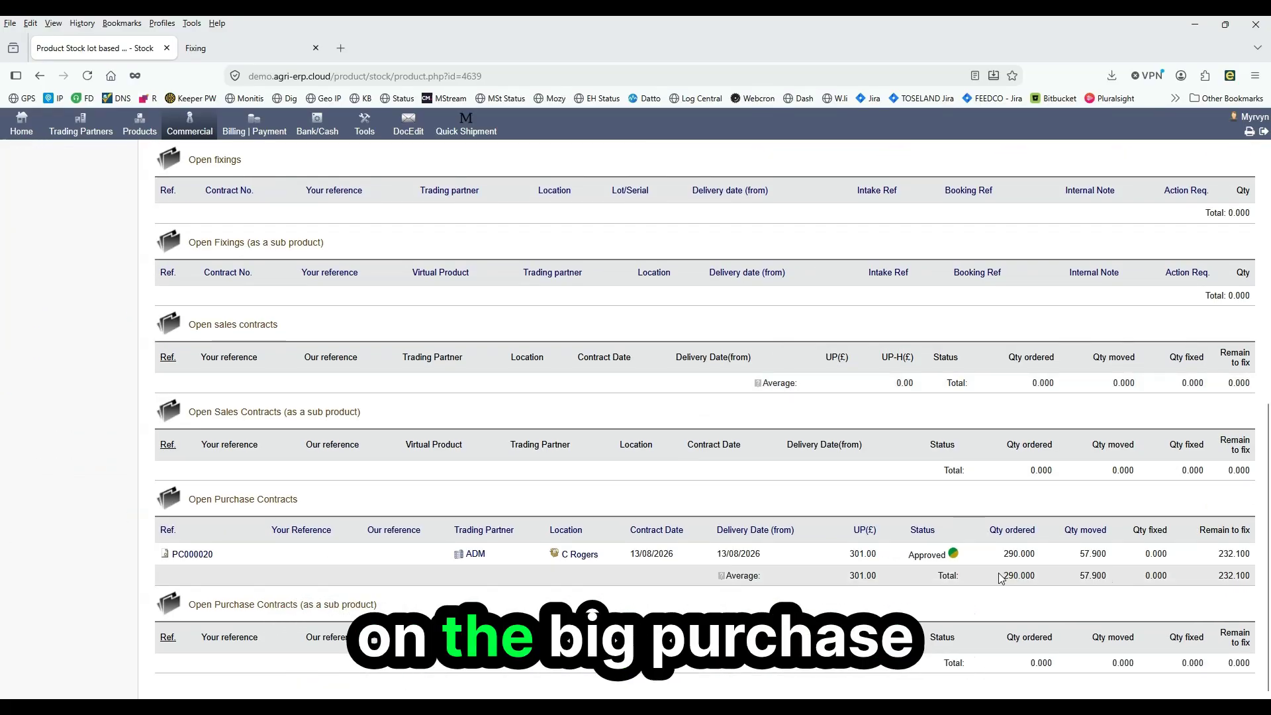
left_click_drag(1005, 576, 1124, 585)
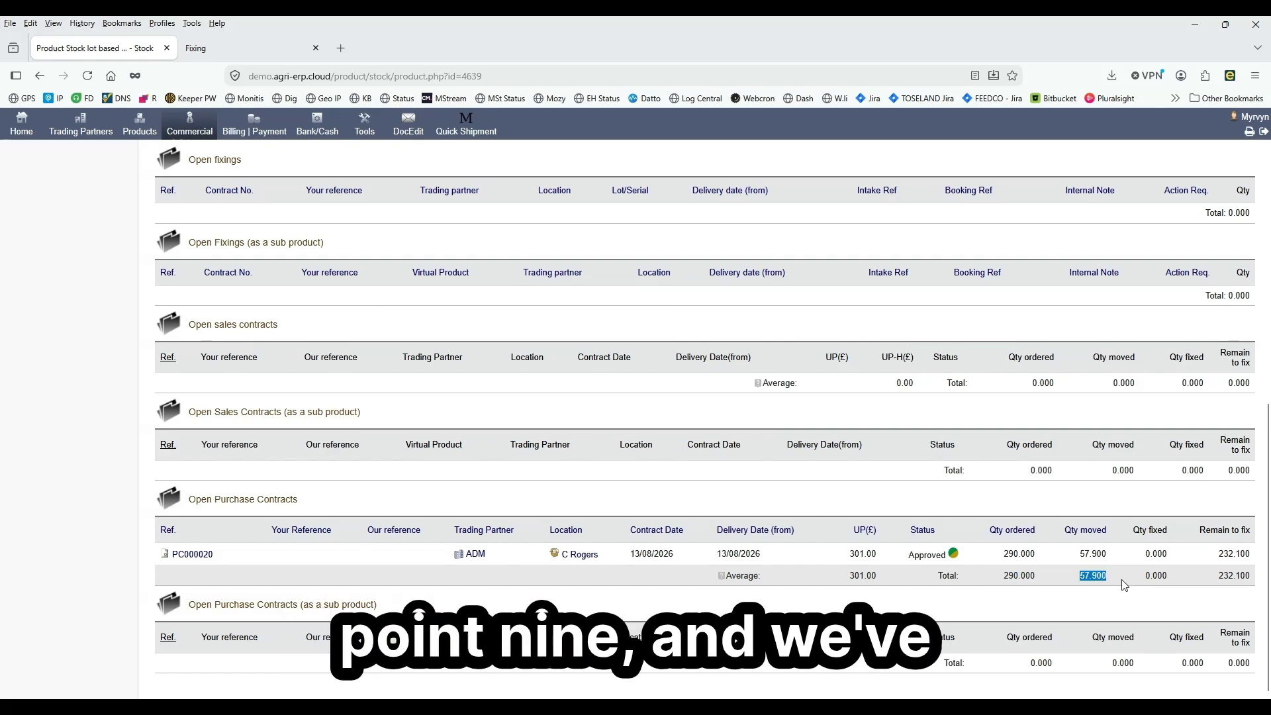
left_click_drag(1213, 576, 1241, 577)
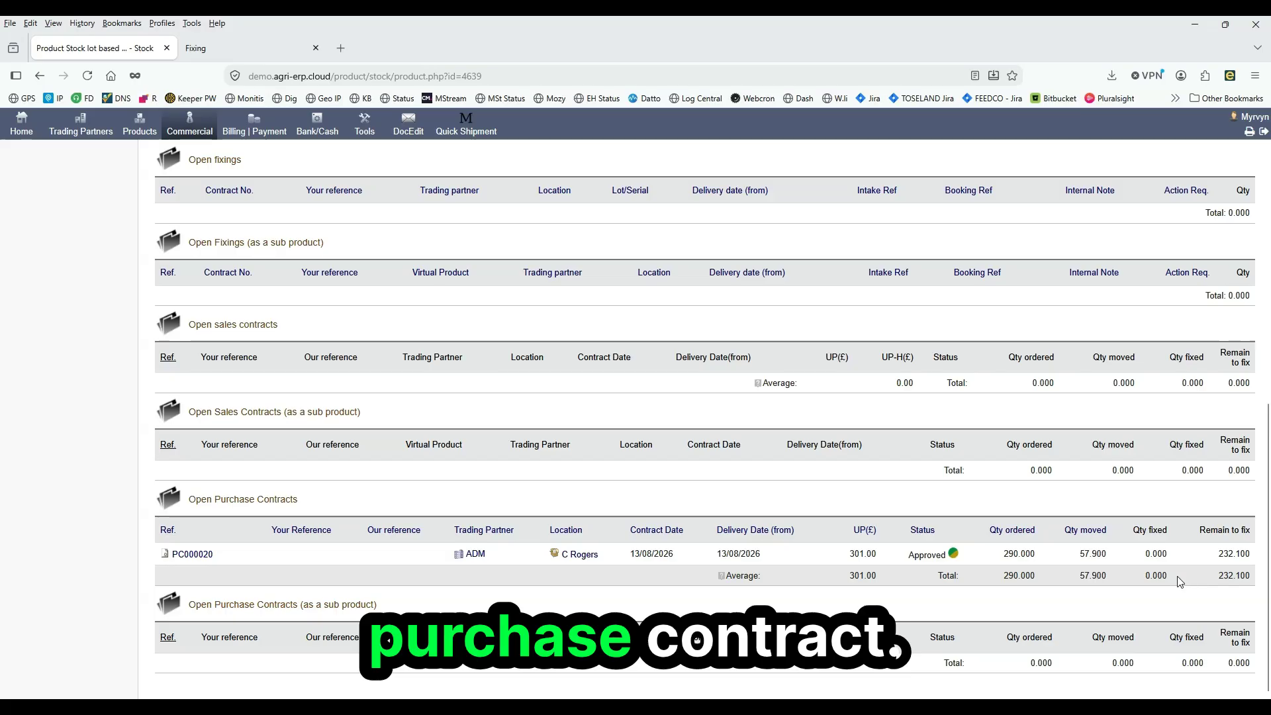
scroll(1185, 576, "up", 7)
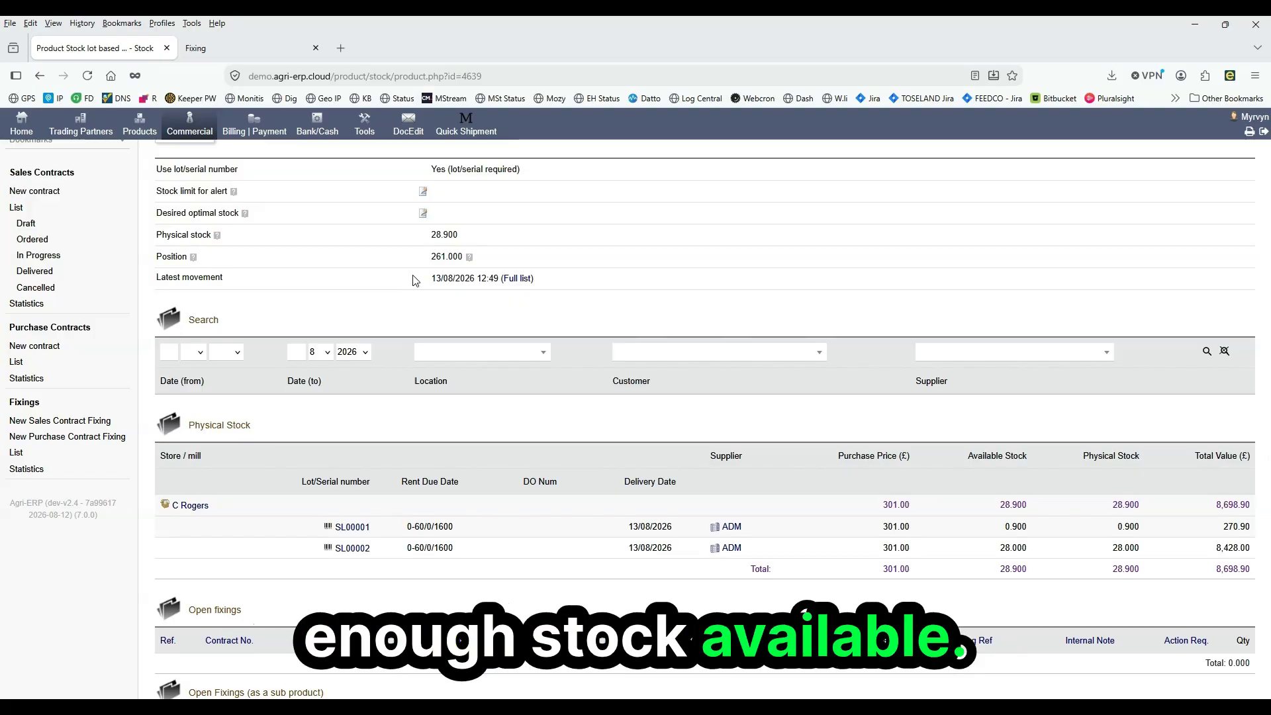
scroll(412, 280, "up", 2)
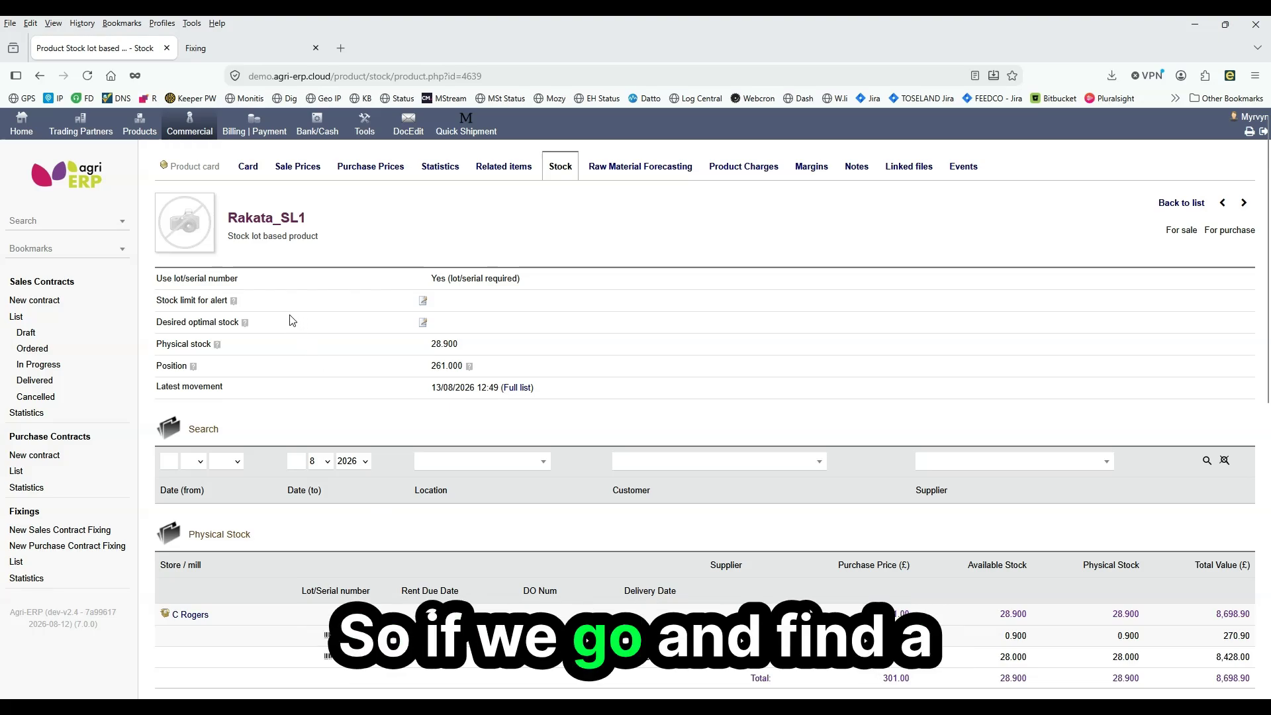
Step: Add a purchase price of 290 net of tax from supplier ADM to product R0315 PROTECTED RAPE MEAL, with supplier's product ref. demo
left_click(143, 126)
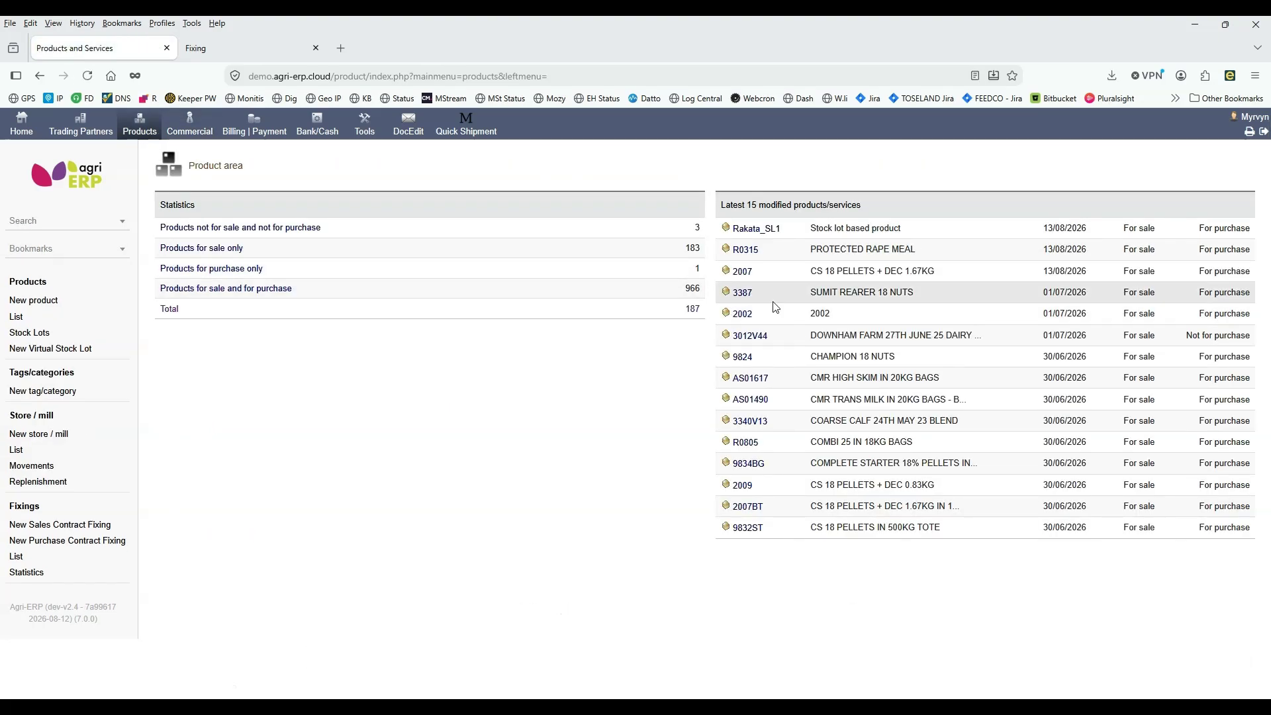
left_click(745, 249)
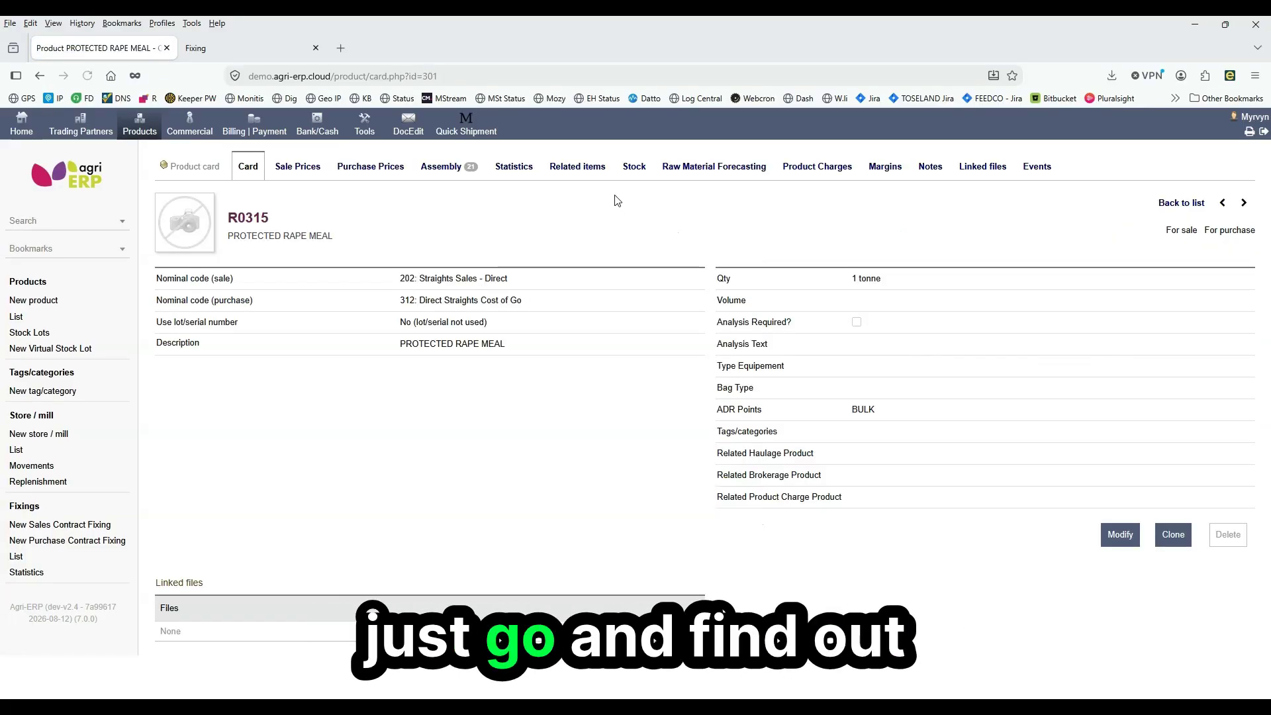
left_click(362, 171)
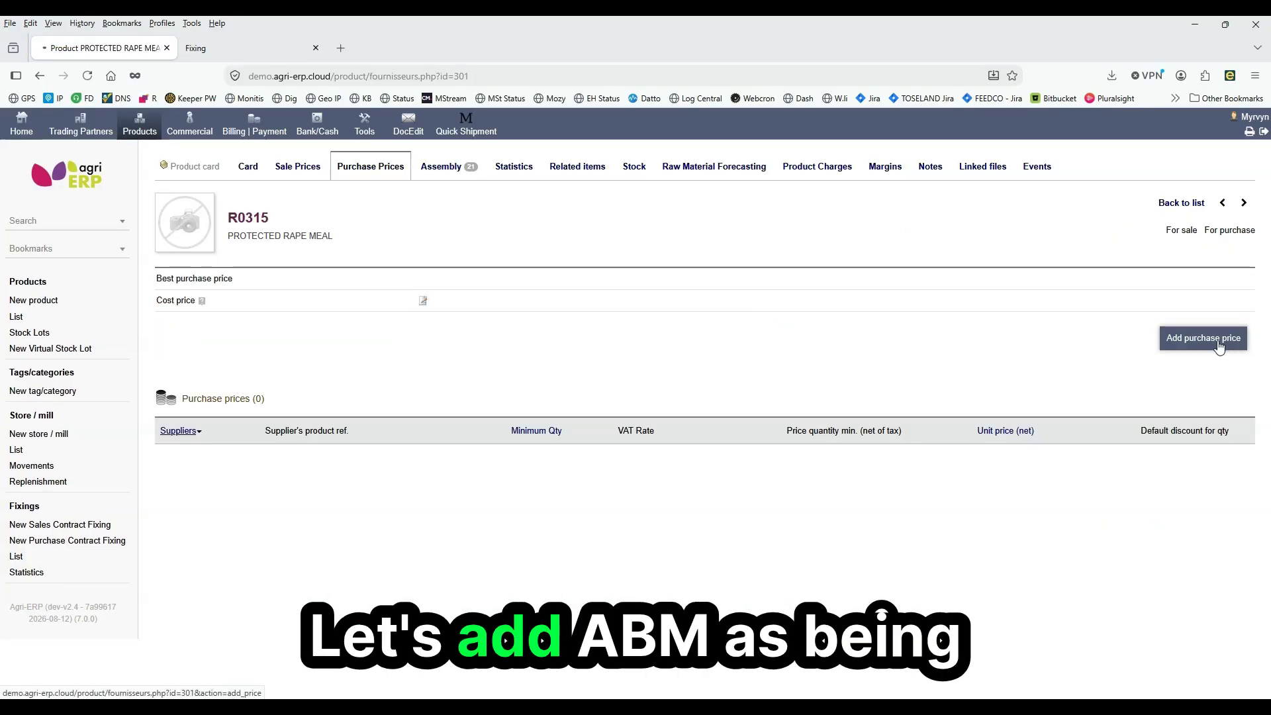
left_click(483, 379)
left_click(475, 430)
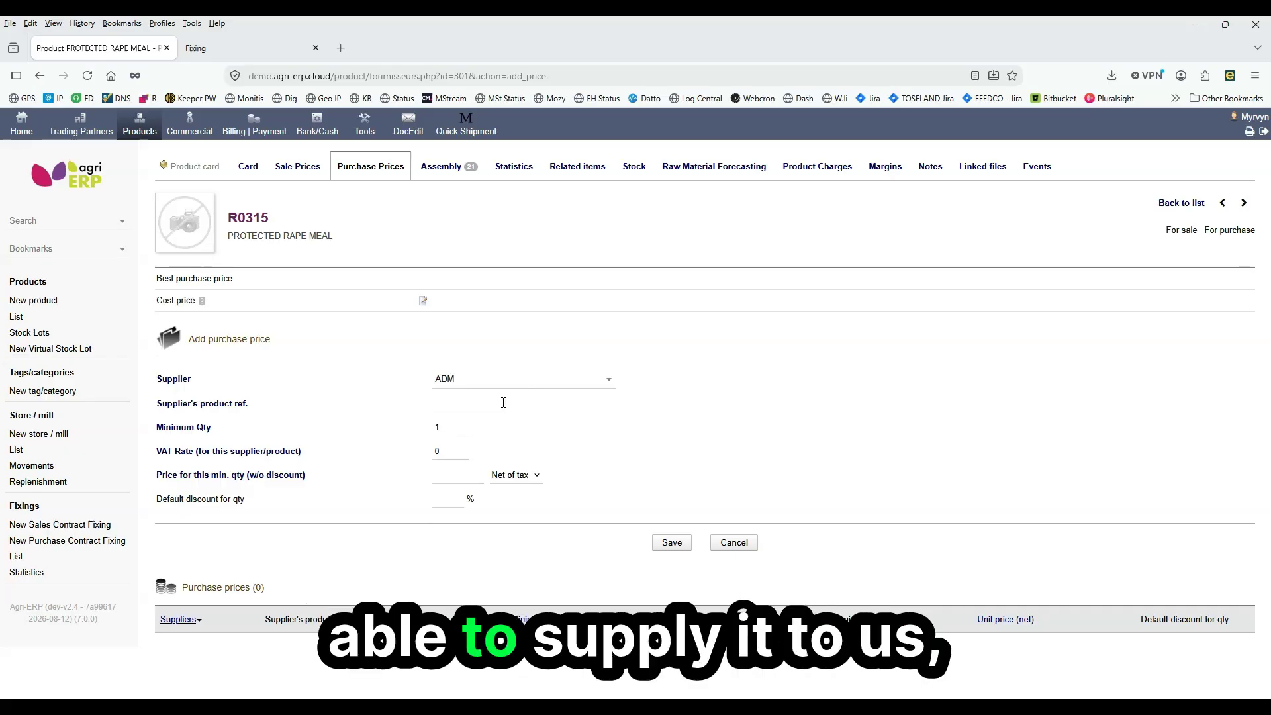
type("demo")
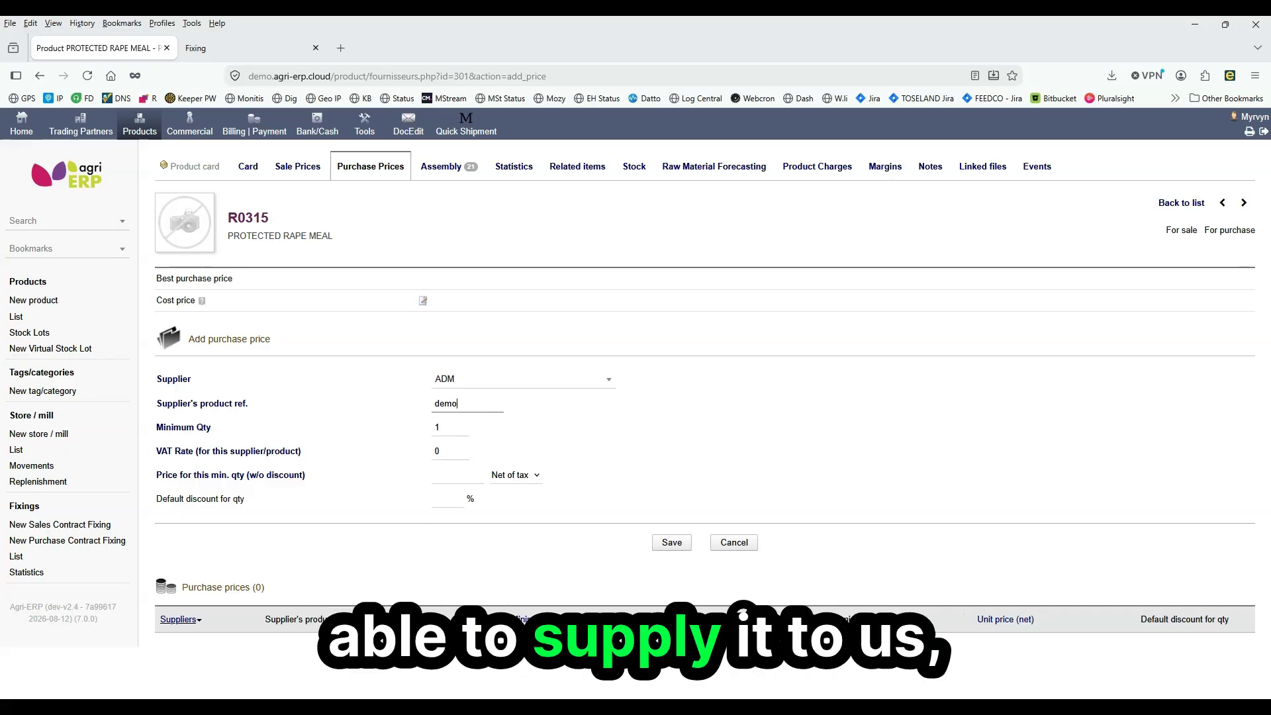
left_click(460, 475)
type("29")
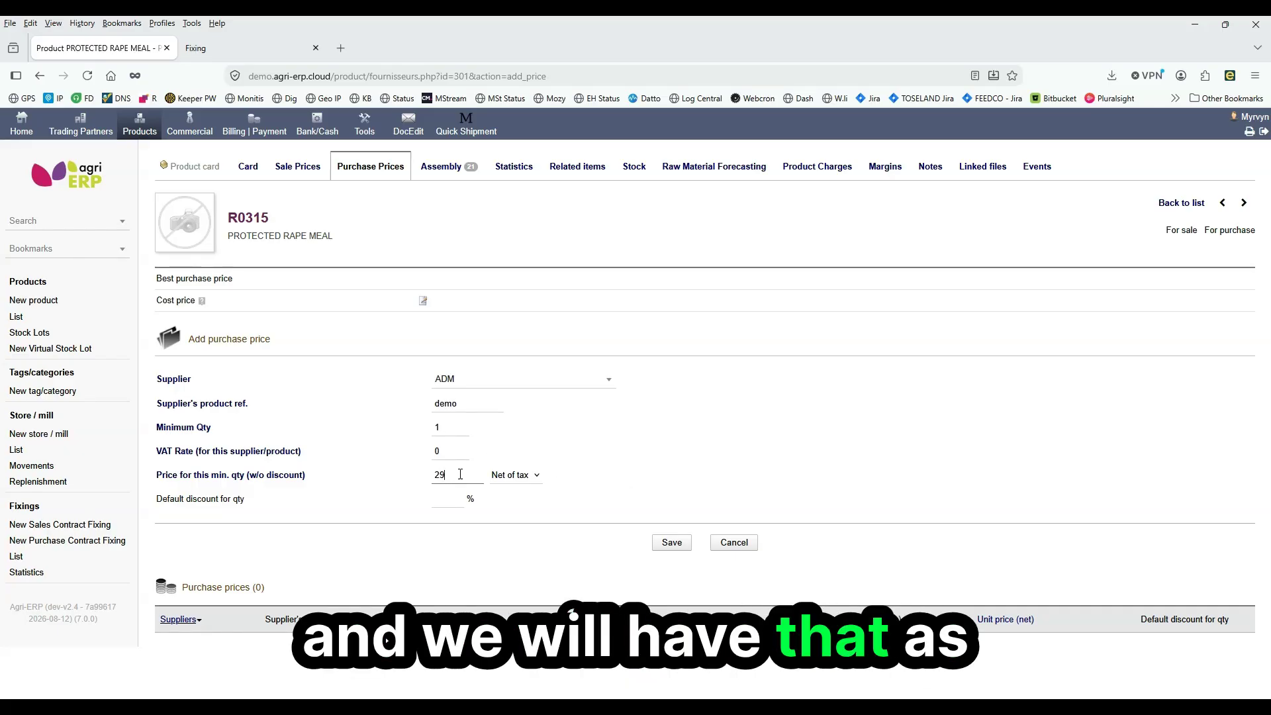
type("0")
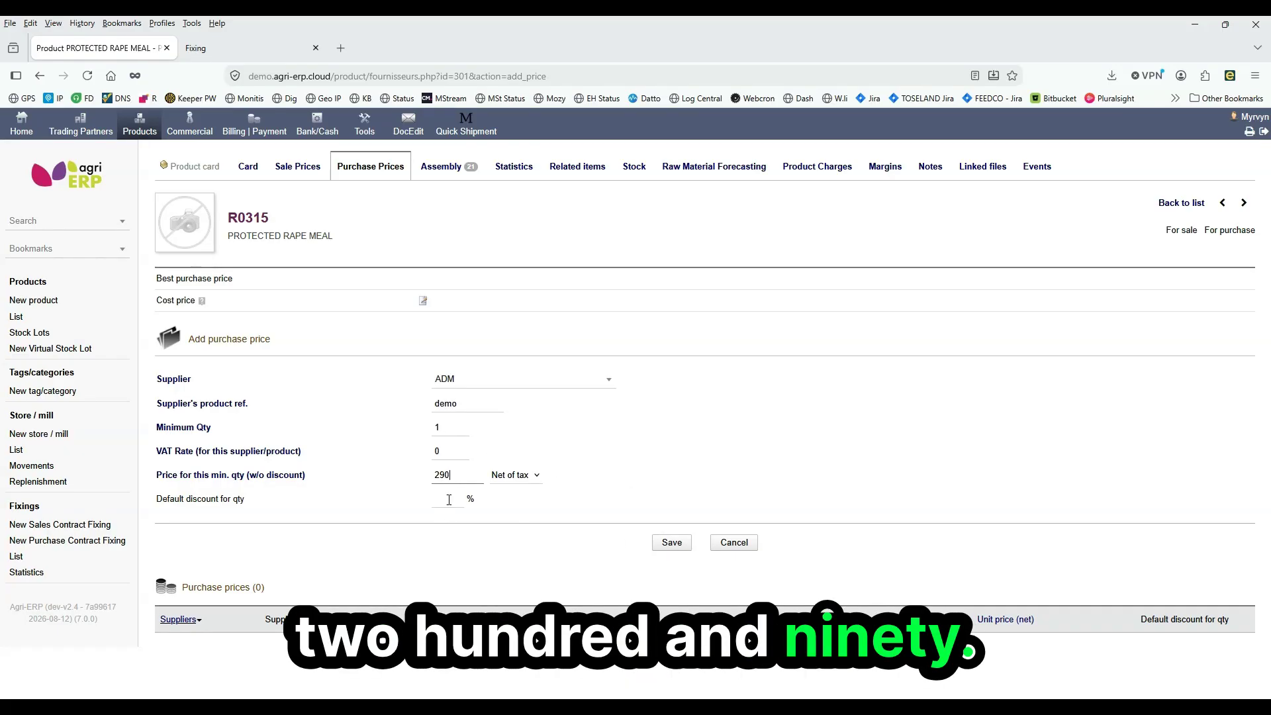
key("Return")
Step: From ADM's supplier card, create a draft purchase contract dated 13/08/2026, with delivery from 17/08/2026 to 31/08/2026 and store Caltech/Crystalyx
mouse_move(182, 454)
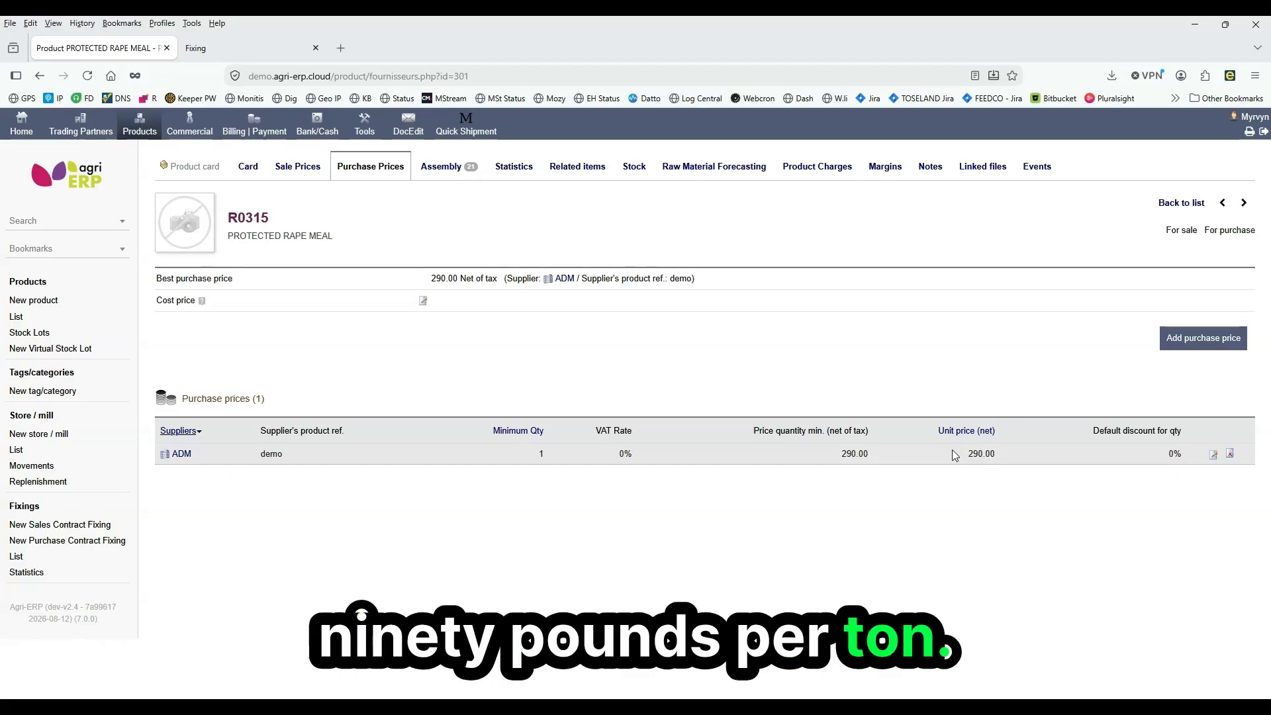
left_click(181, 455)
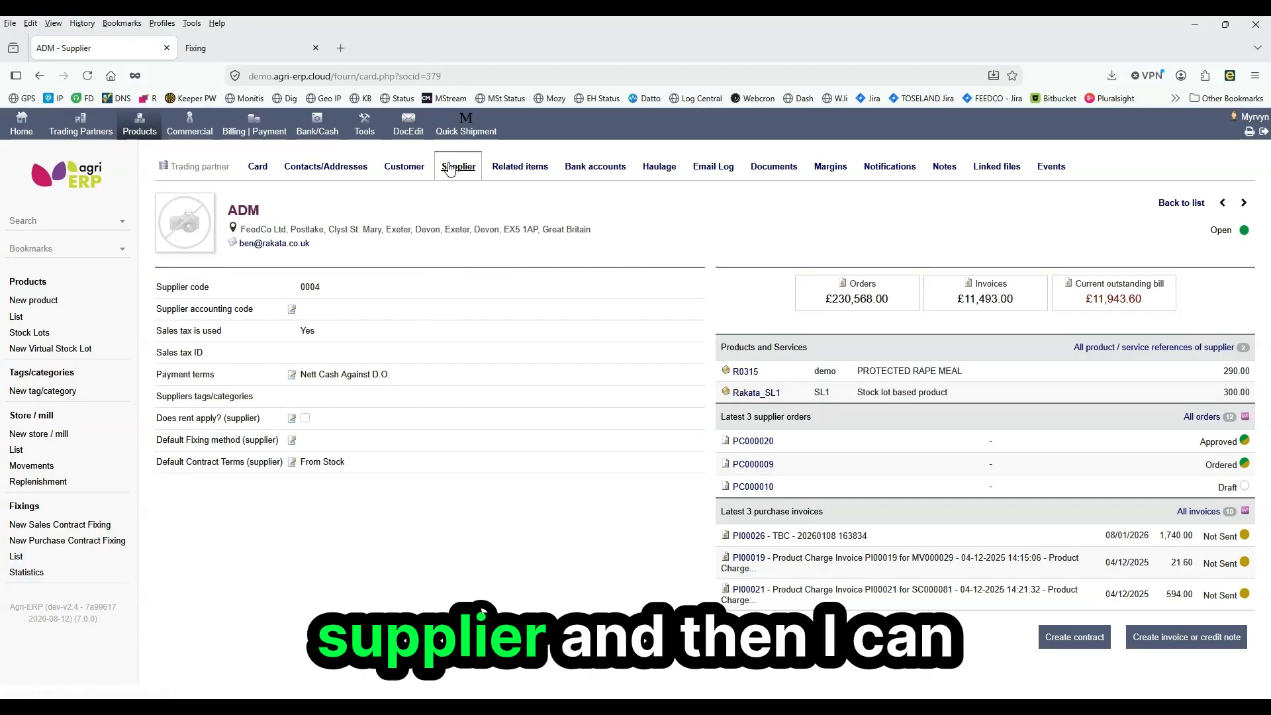
left_click(1057, 637)
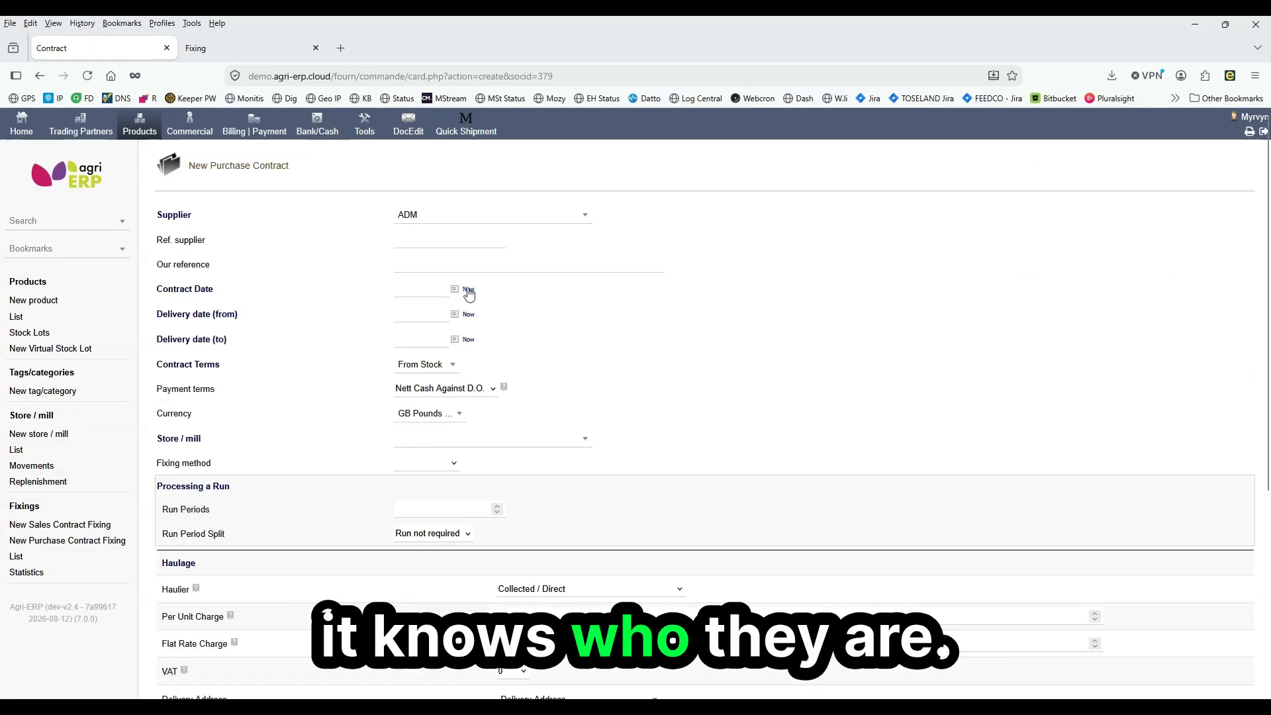
left_click(454, 314)
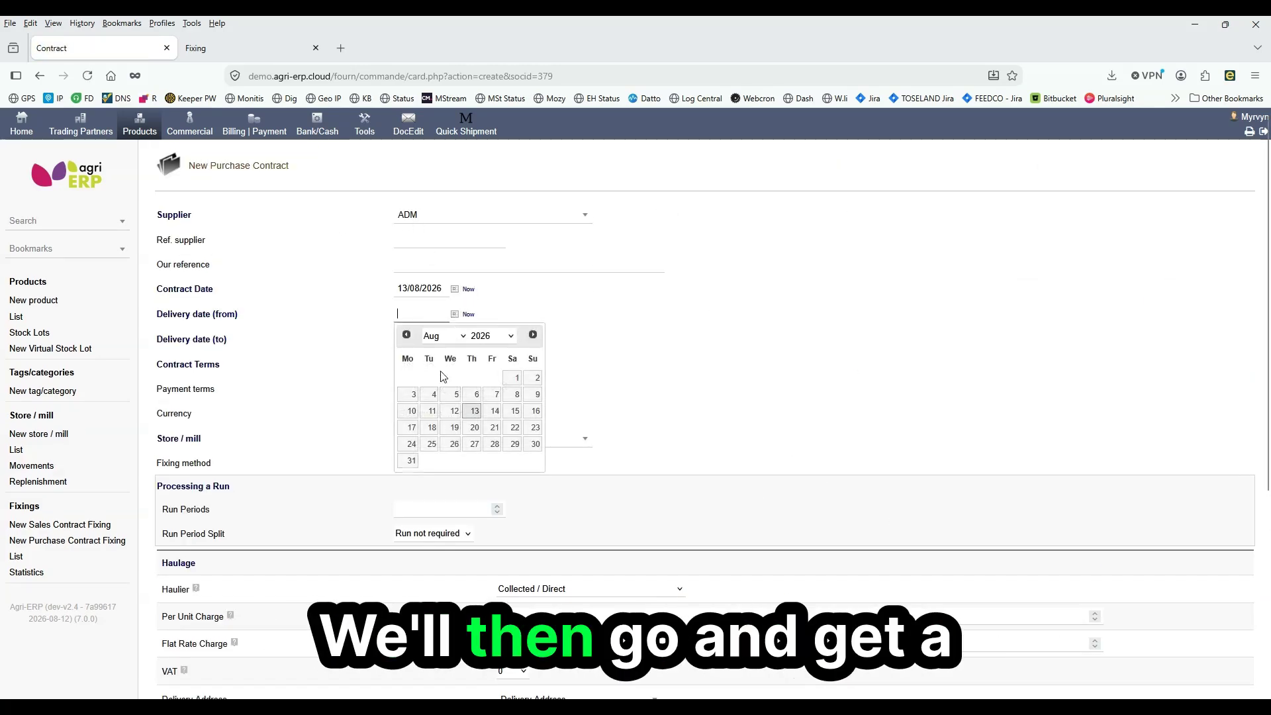
left_click(411, 427)
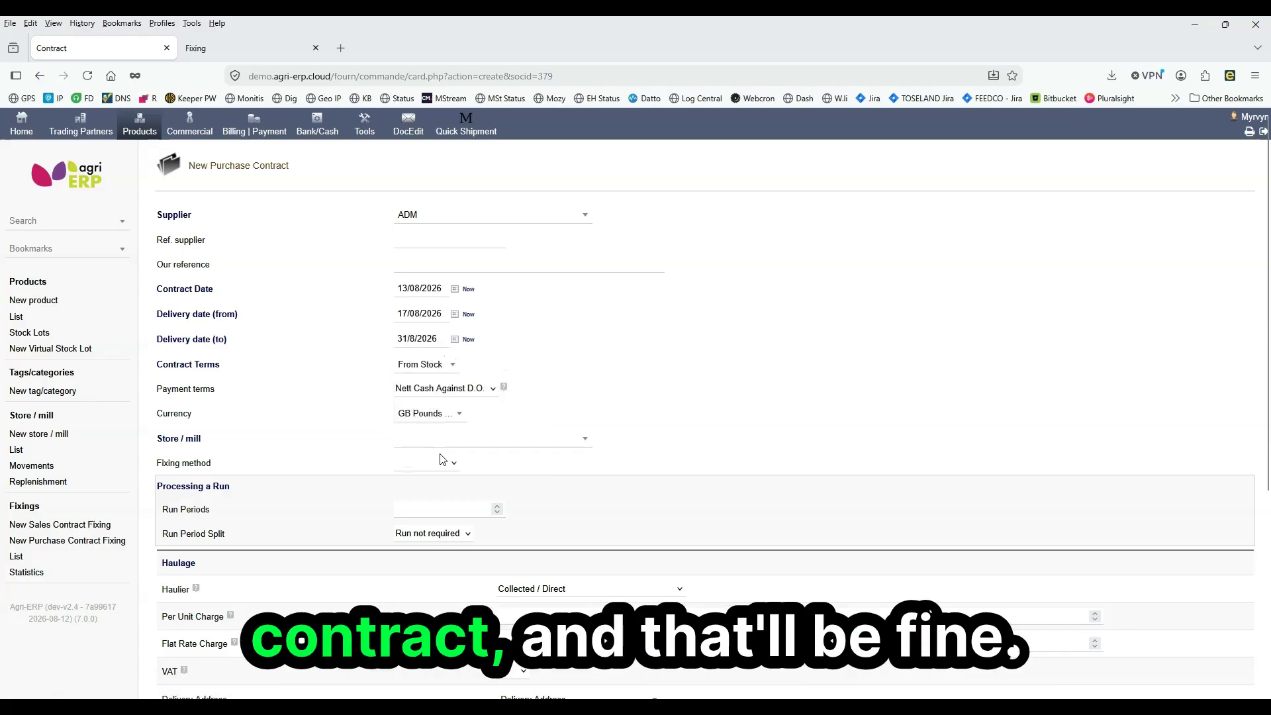
left_click(454, 441)
left_click(454, 422)
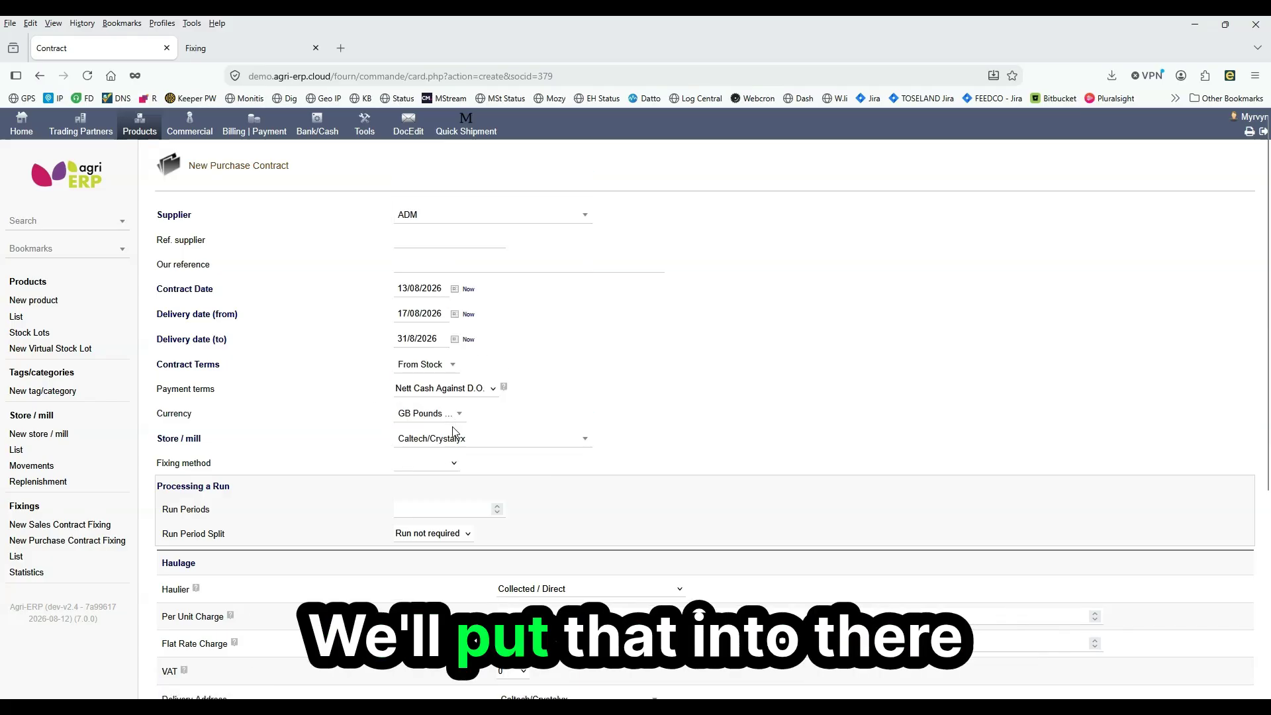
scroll(613, 641, "down", 5)
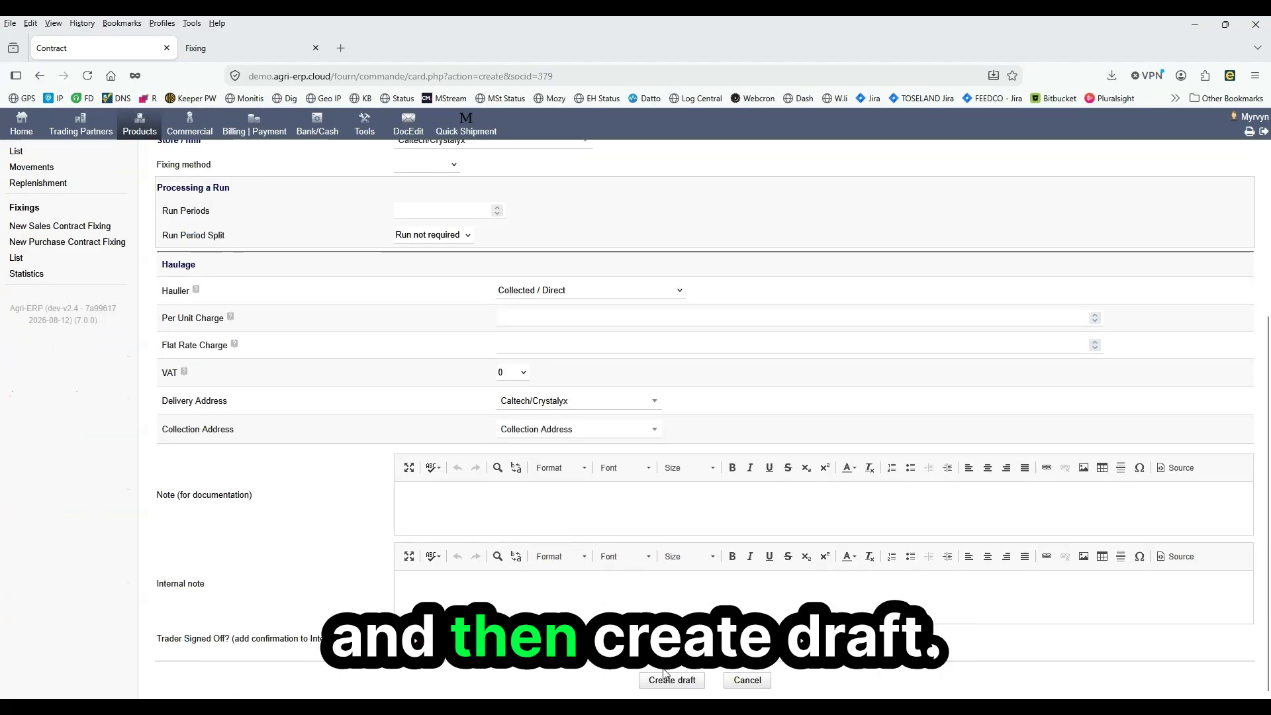
left_click(664, 681)
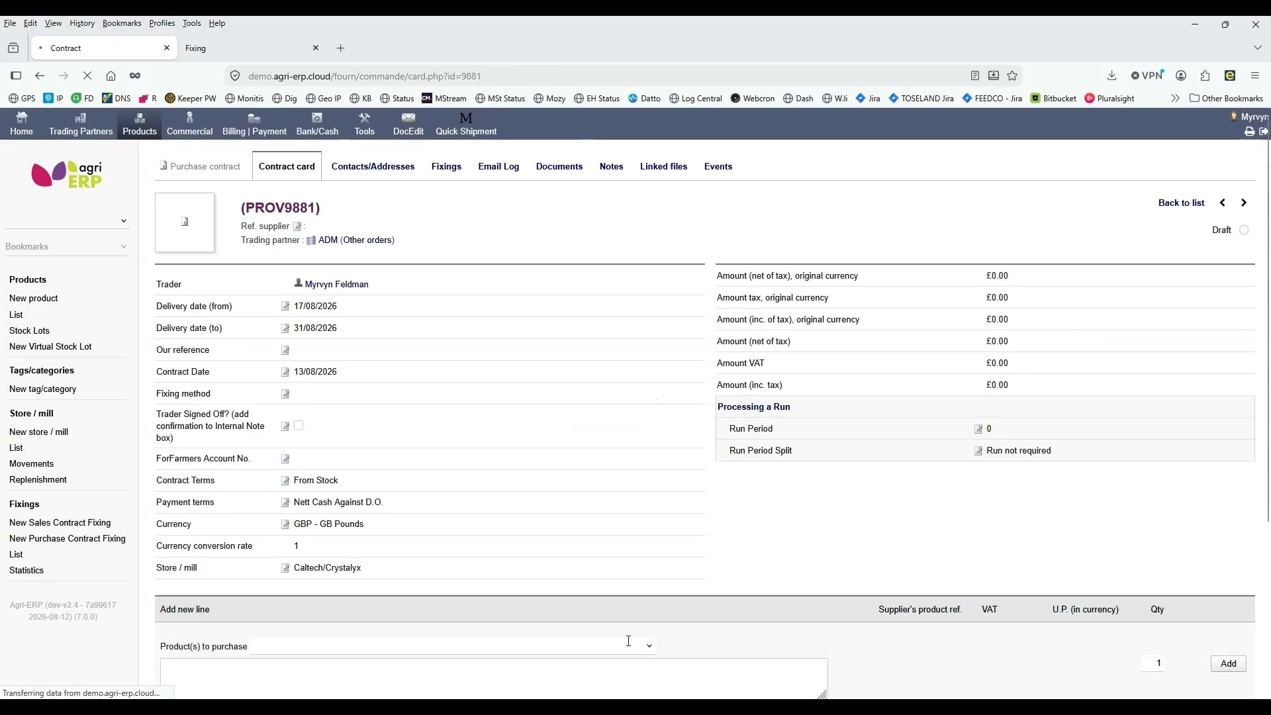
Step: Add 58 of R0315 PROTECTED RAPE MEAL to the draft purchase contract, and validate and approve the contract
left_click(490, 646)
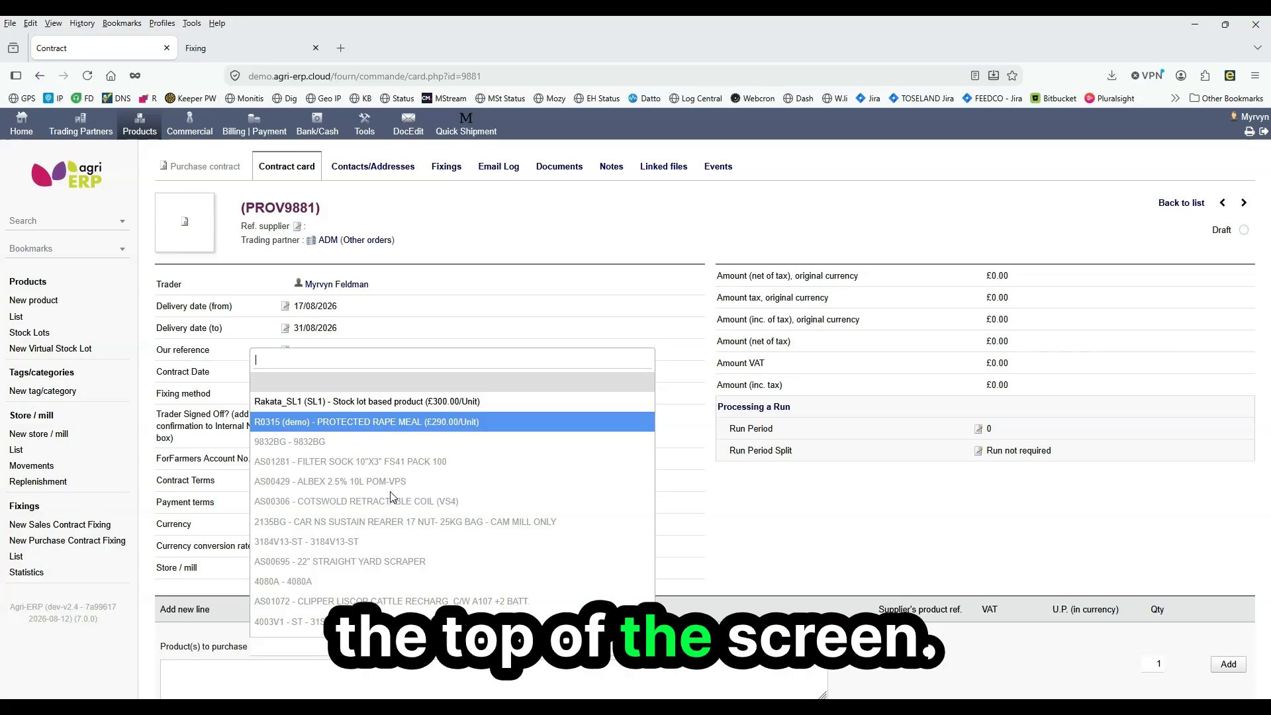
type("ra")
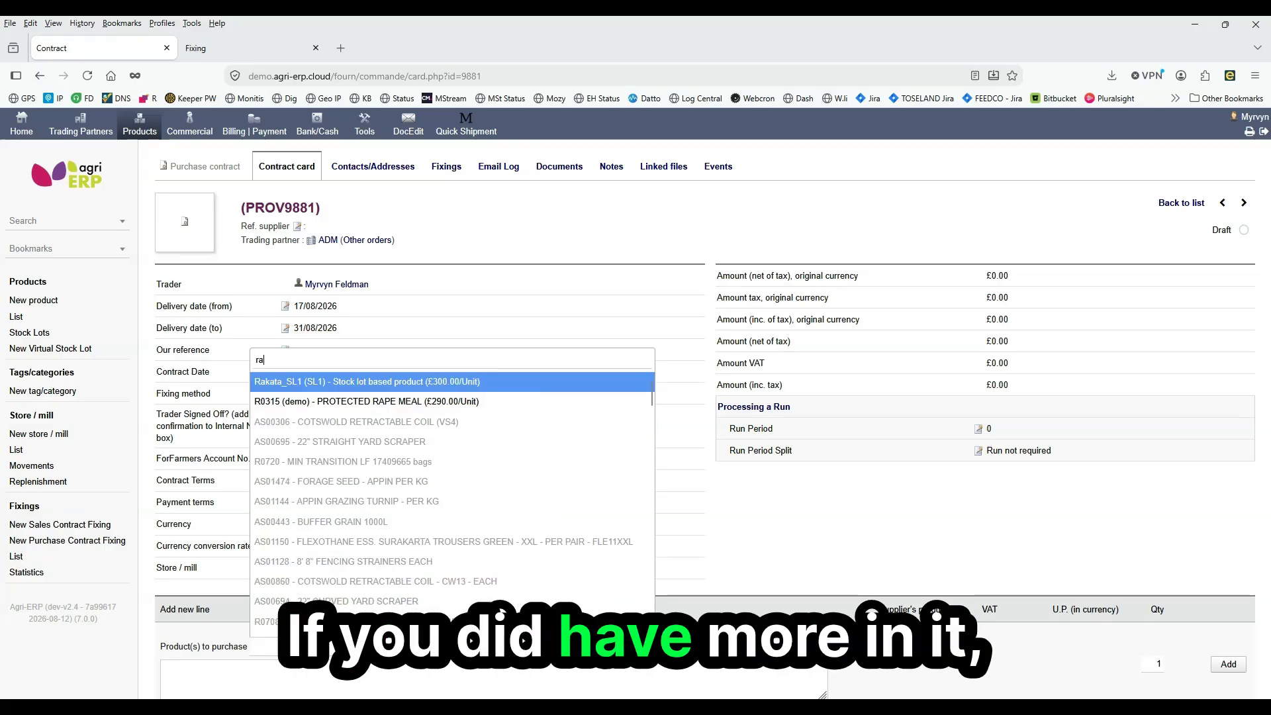
type("pe")
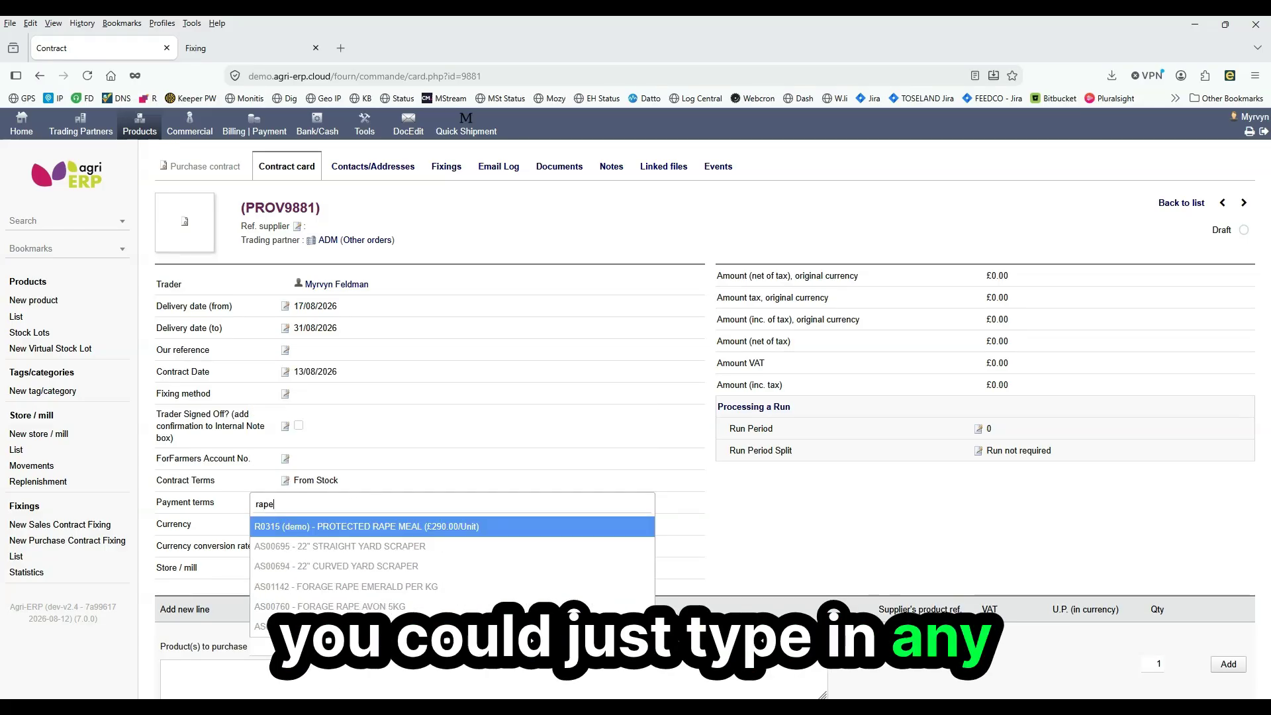
left_click(481, 533)
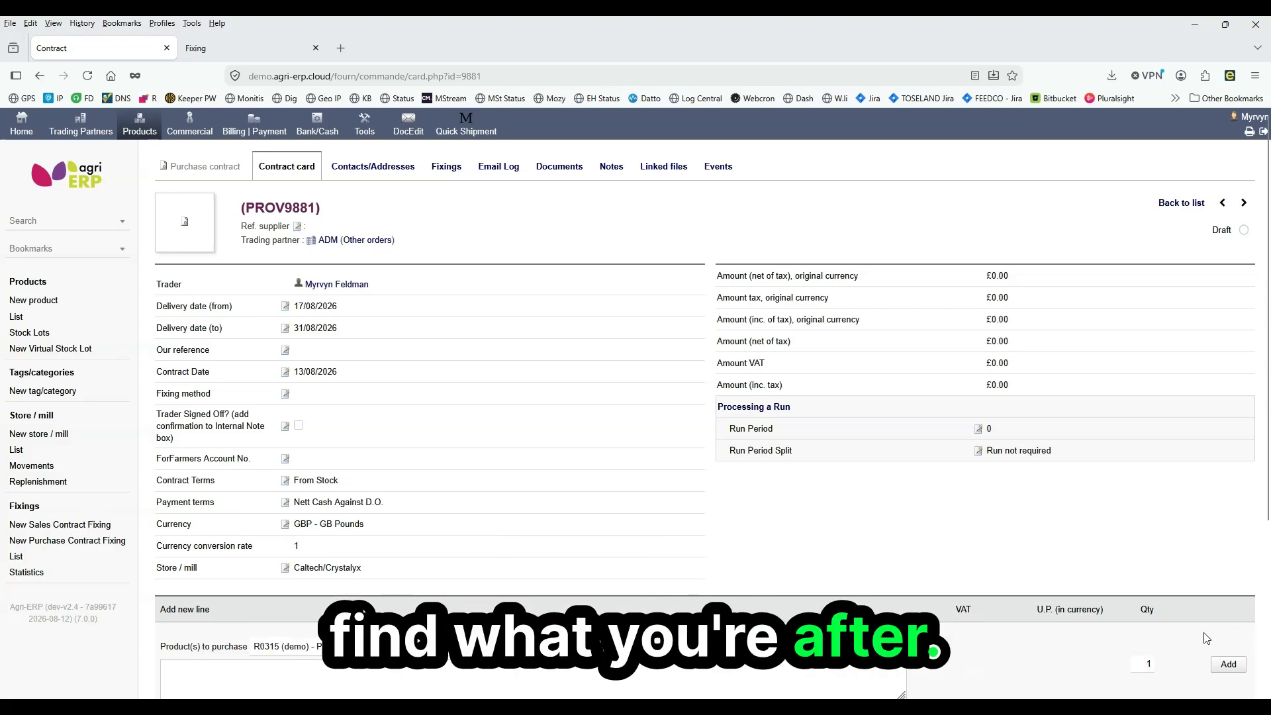
left_click_drag(1142, 665, 1186, 669)
type("58")
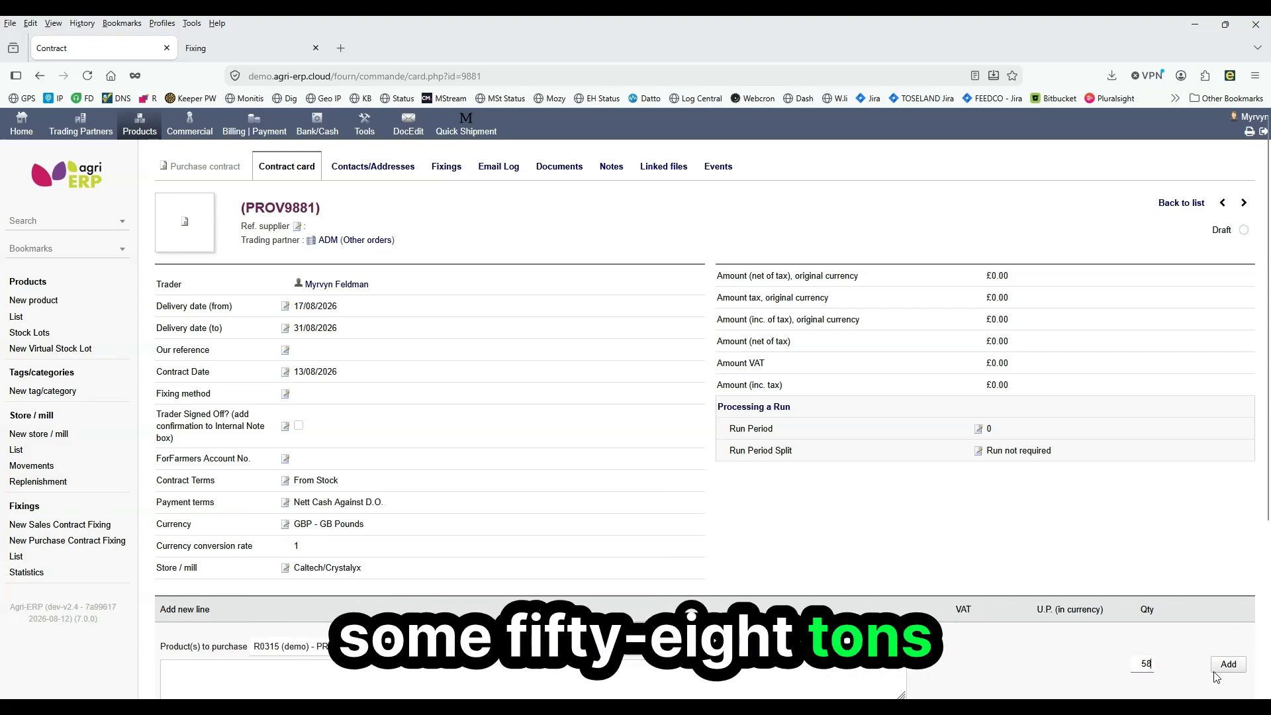
left_click(1216, 673)
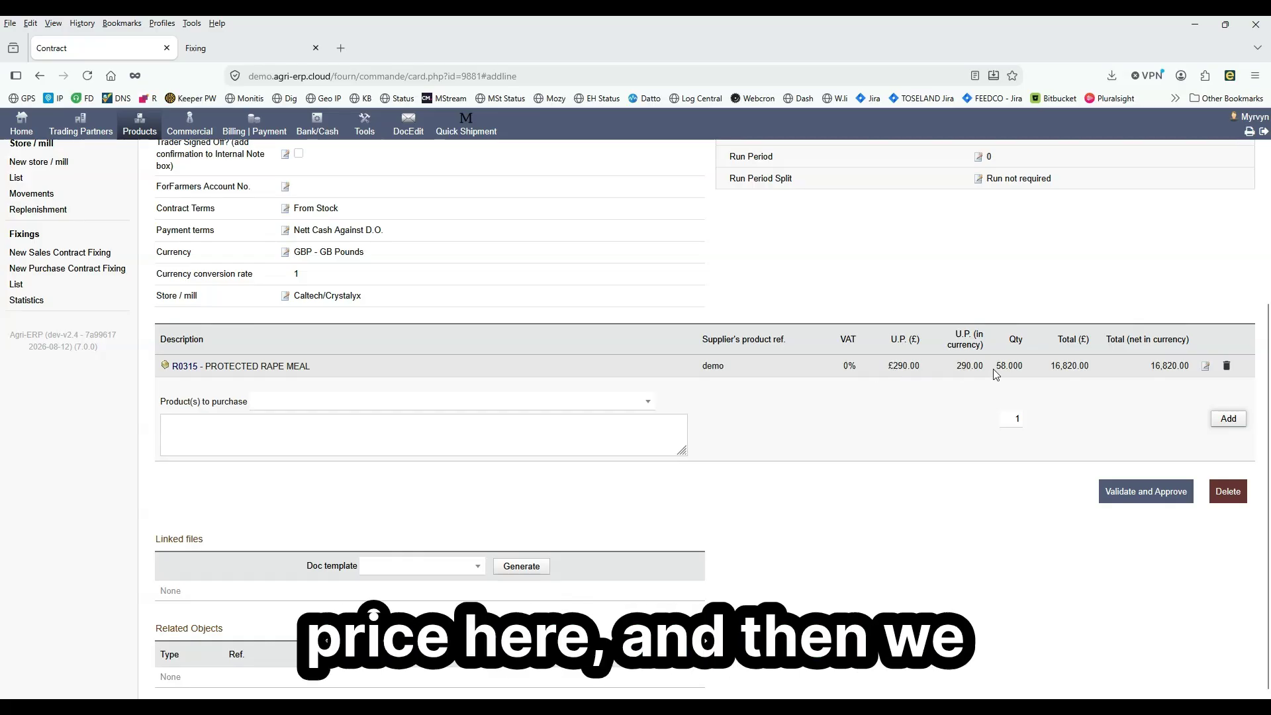
left_click(1131, 495)
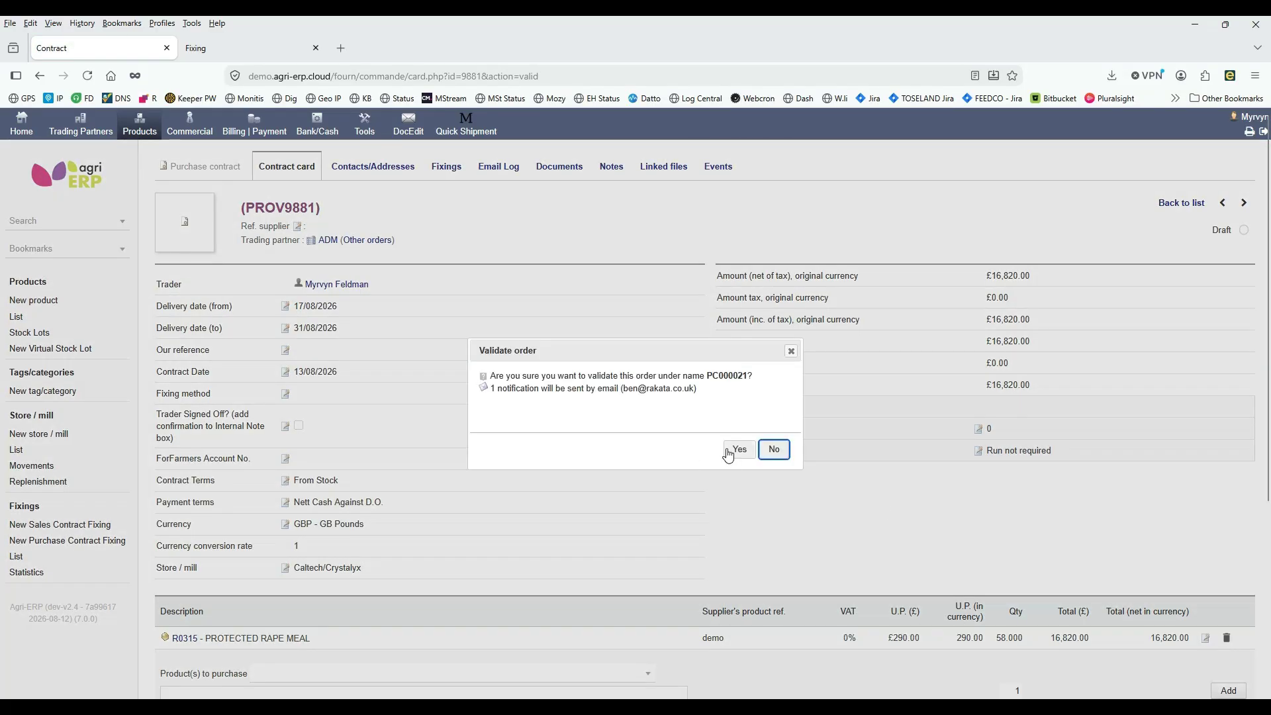
left_click(737, 450)
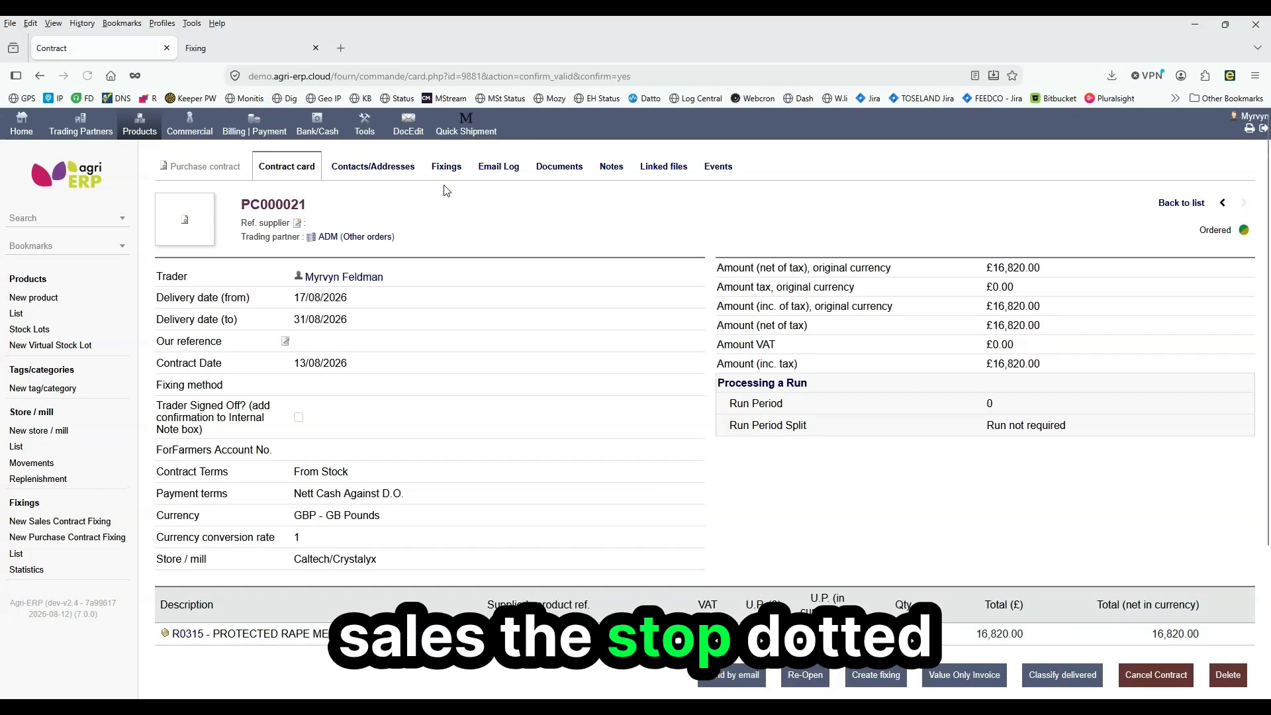
Step: Create a fixing for 29 of the contract's R0315 line at Caltech/Crystalyx, and move it, confirming the movement
left_click(447, 167)
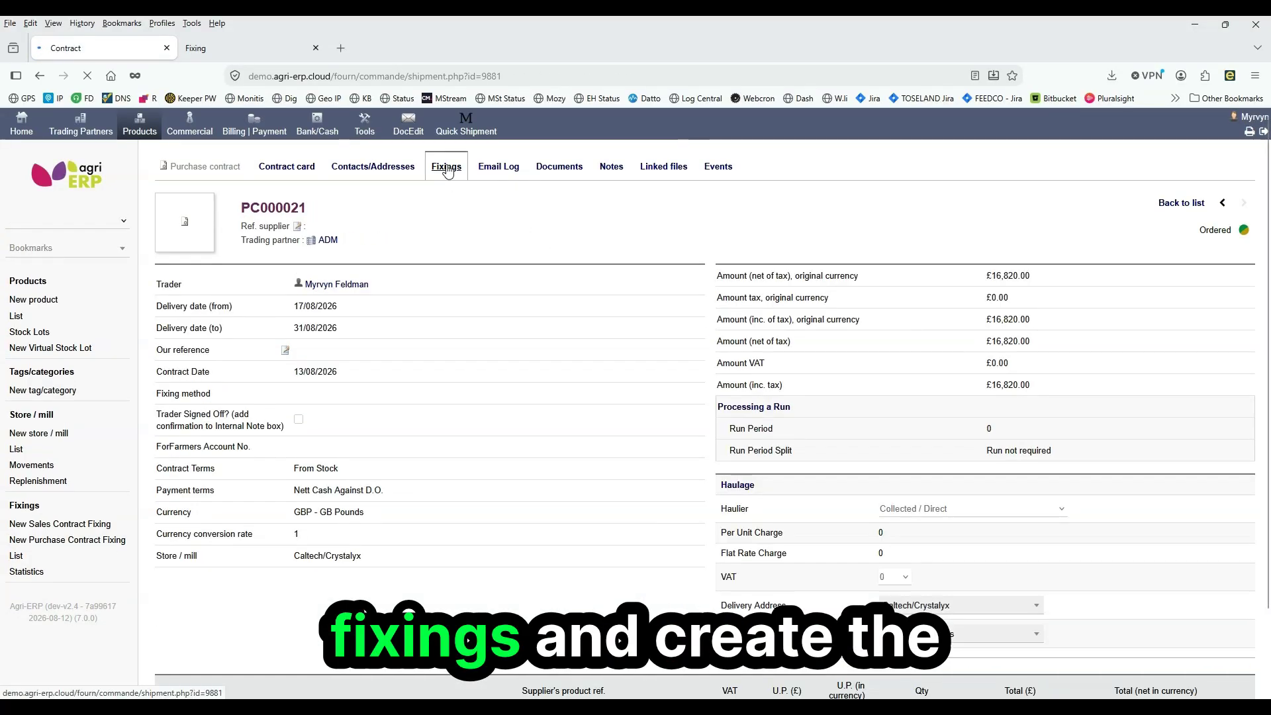
scroll(928, 561, "down", 2)
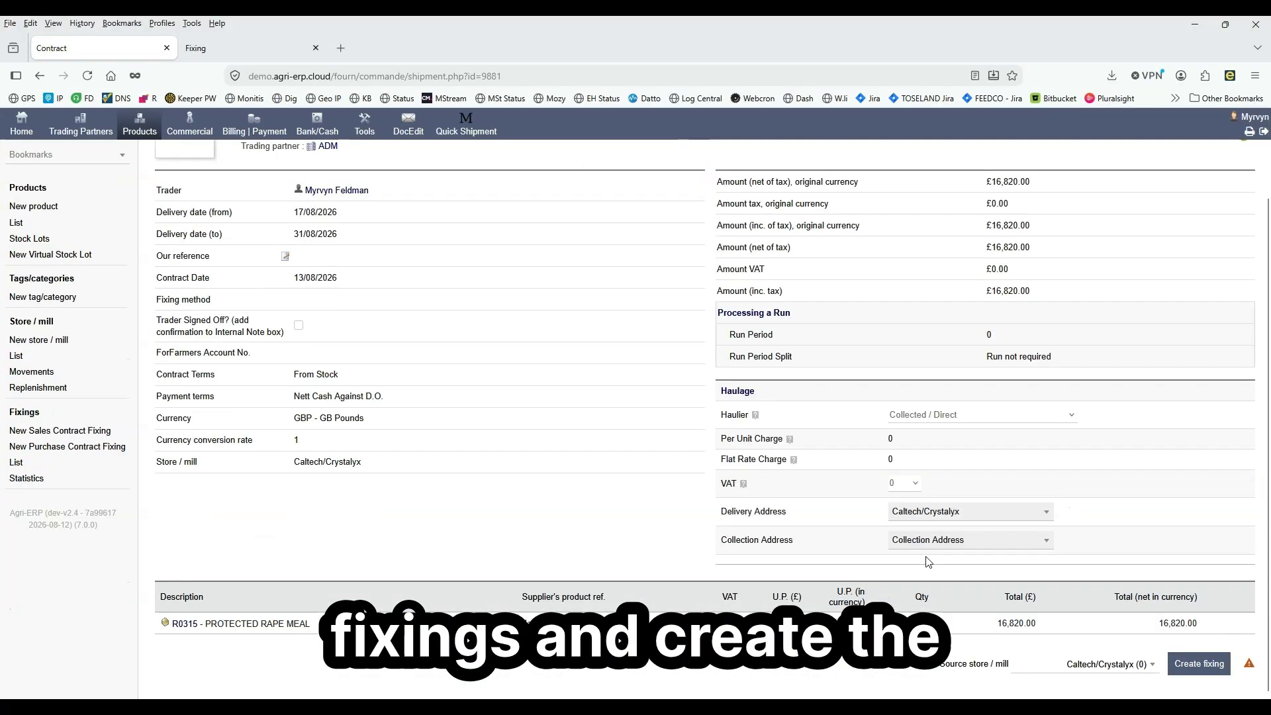
left_click(1199, 664)
scroll(856, 510, "down", 2)
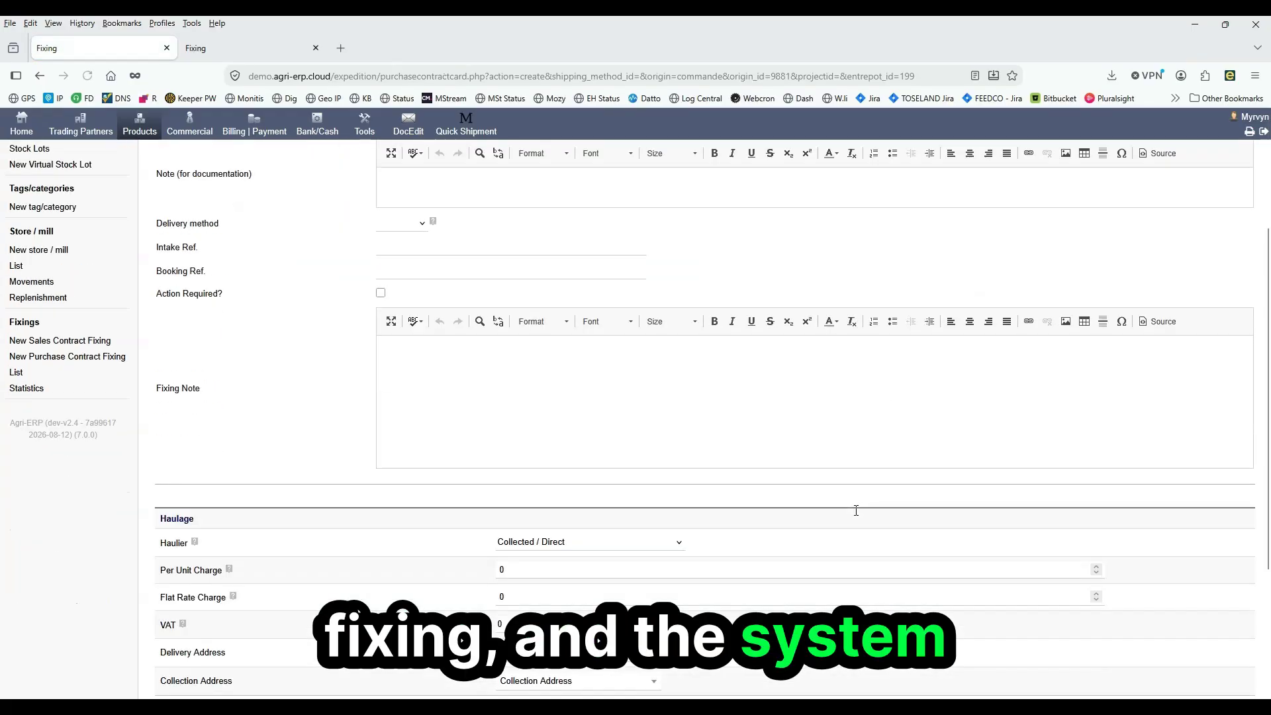
scroll(856, 511, "down", 3)
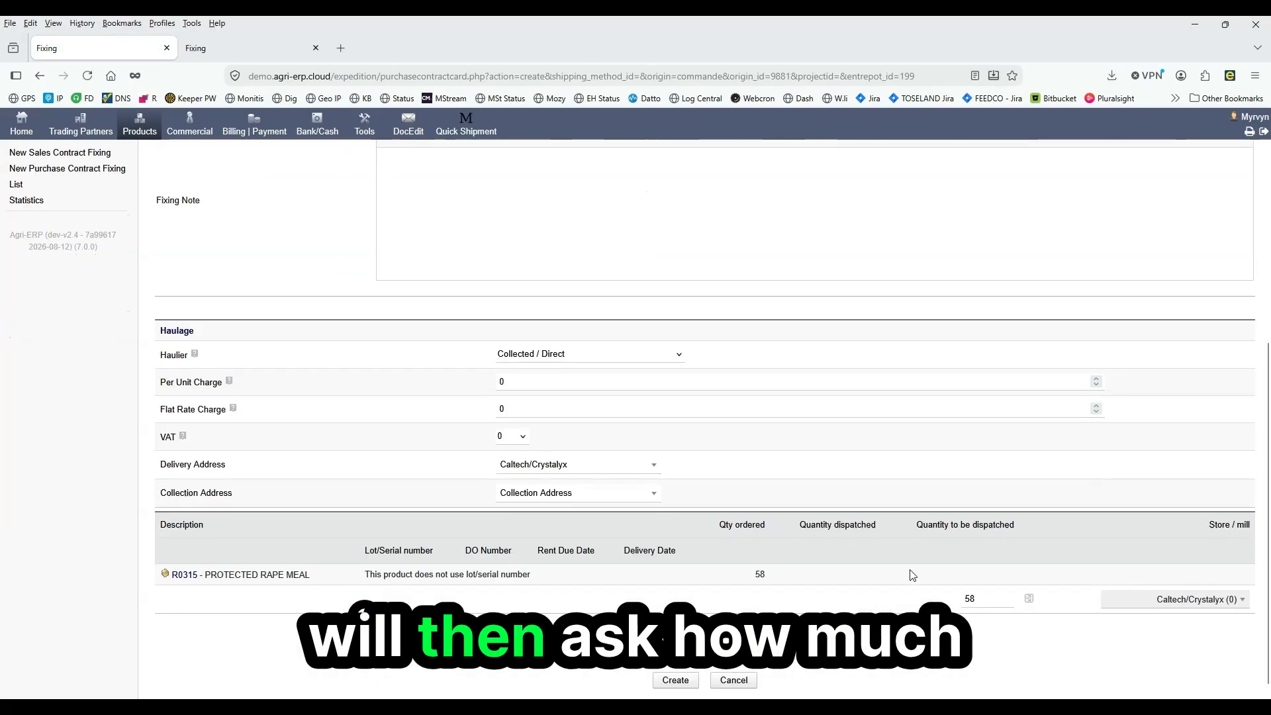
double_click(988, 598)
type("29")
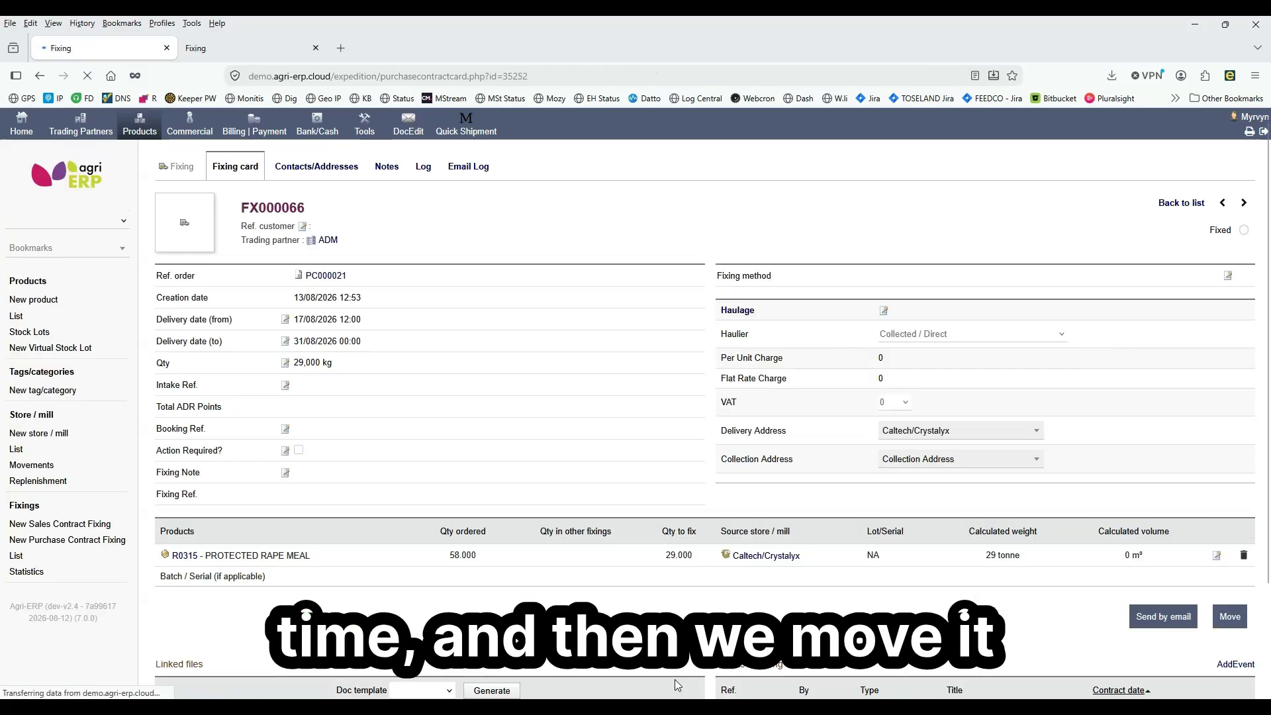
left_click(1236, 619)
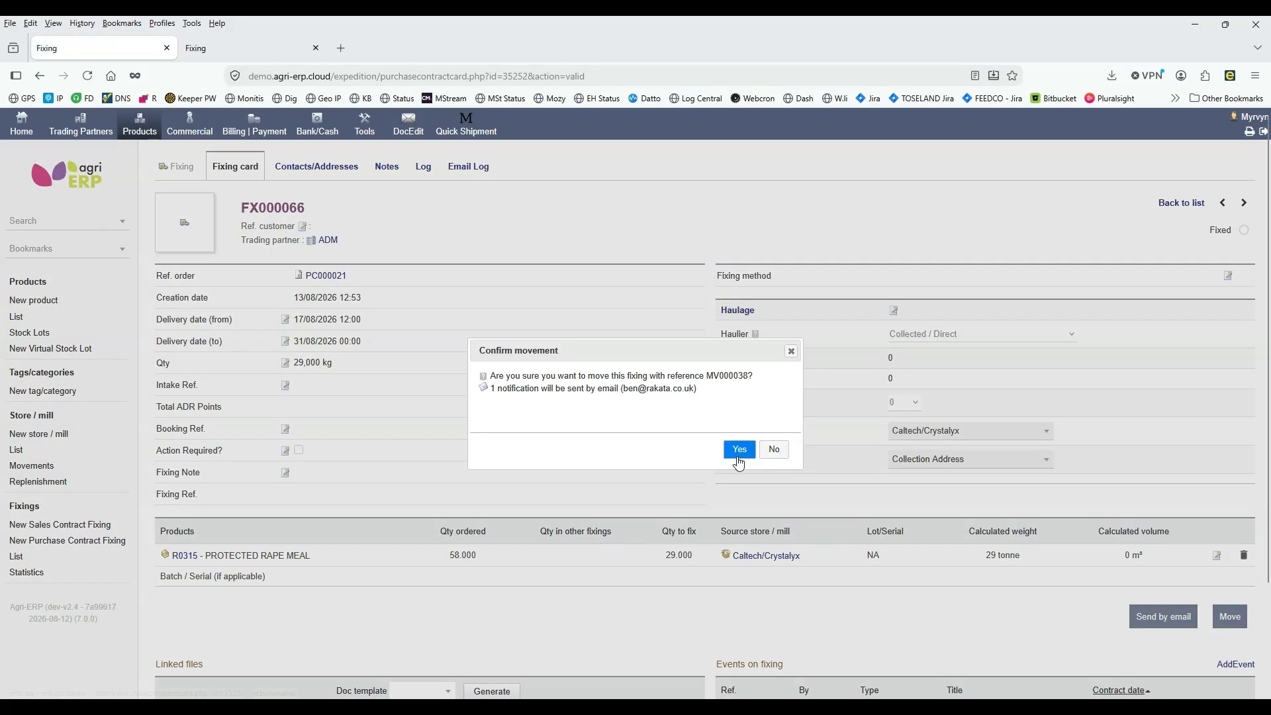
left_click(739, 450)
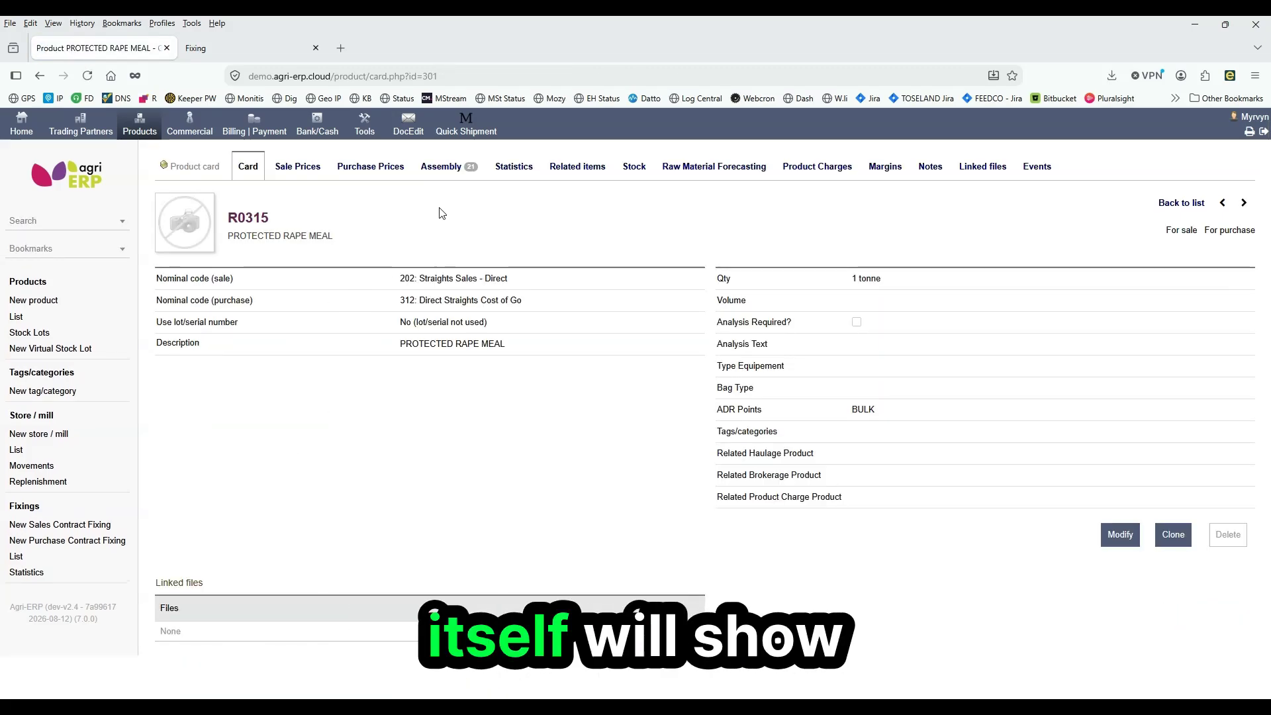
Step: Examine R0315's physical stock per store on its stock page, and open the full list of its stock movements
left_click(630, 171)
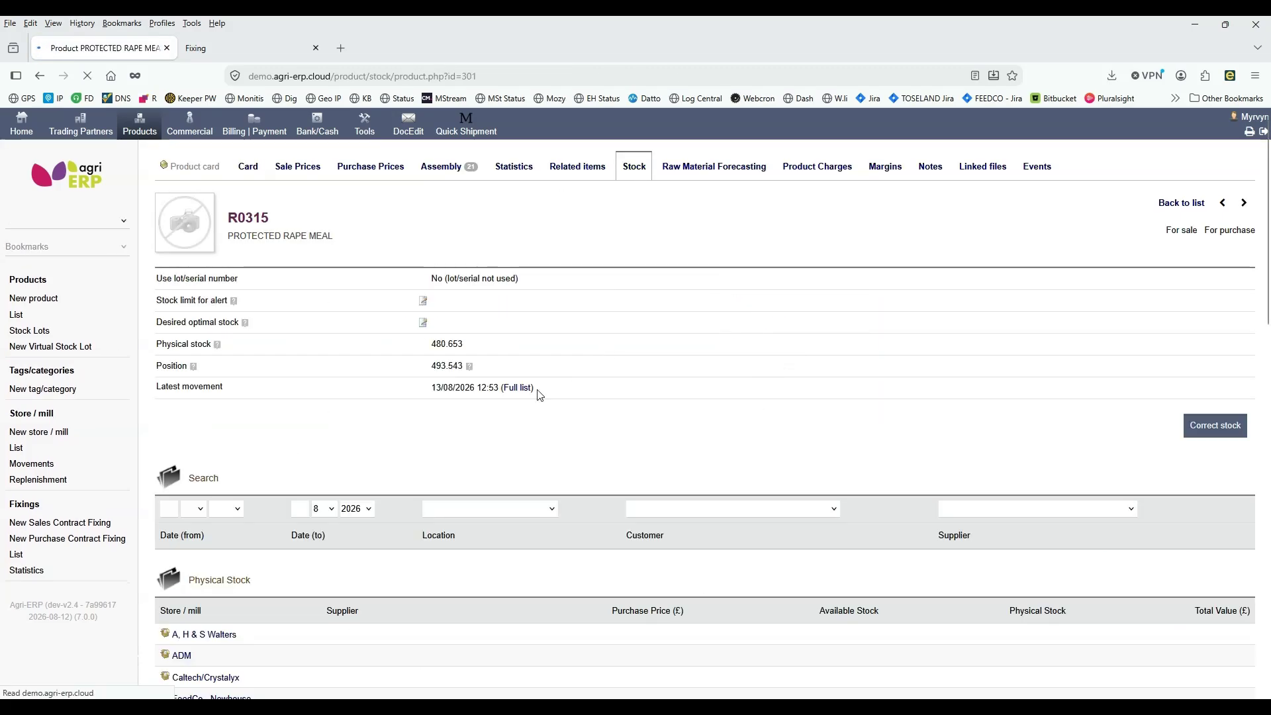
scroll(344, 646, "down", 2)
scroll(353, 632, "down", 1)
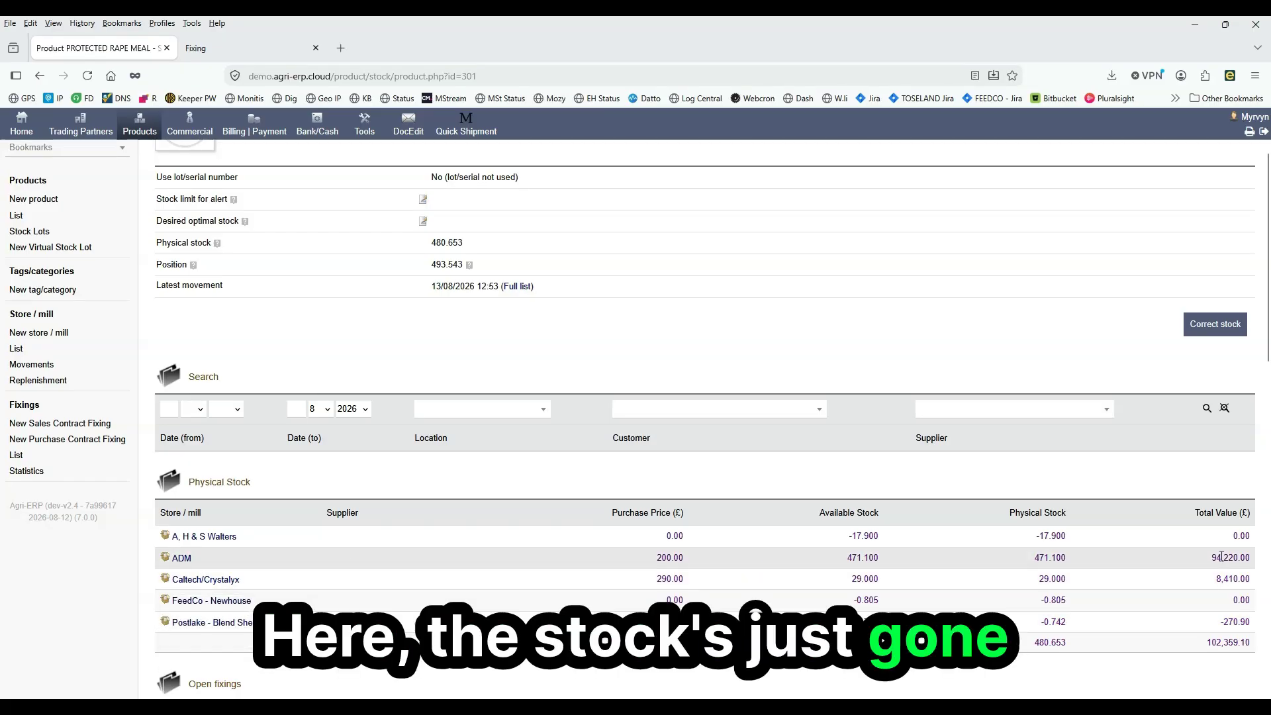
left_click_drag(549, 557, 977, 558)
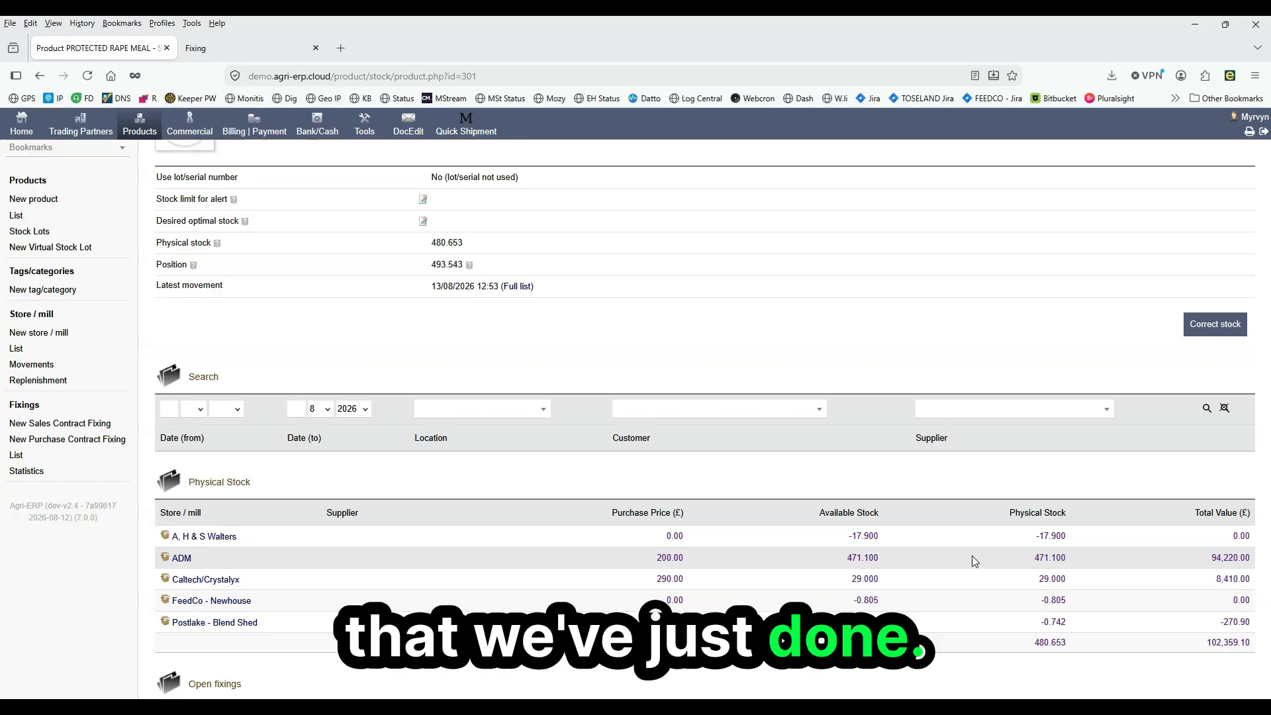
scroll(443, 335, "down", 3)
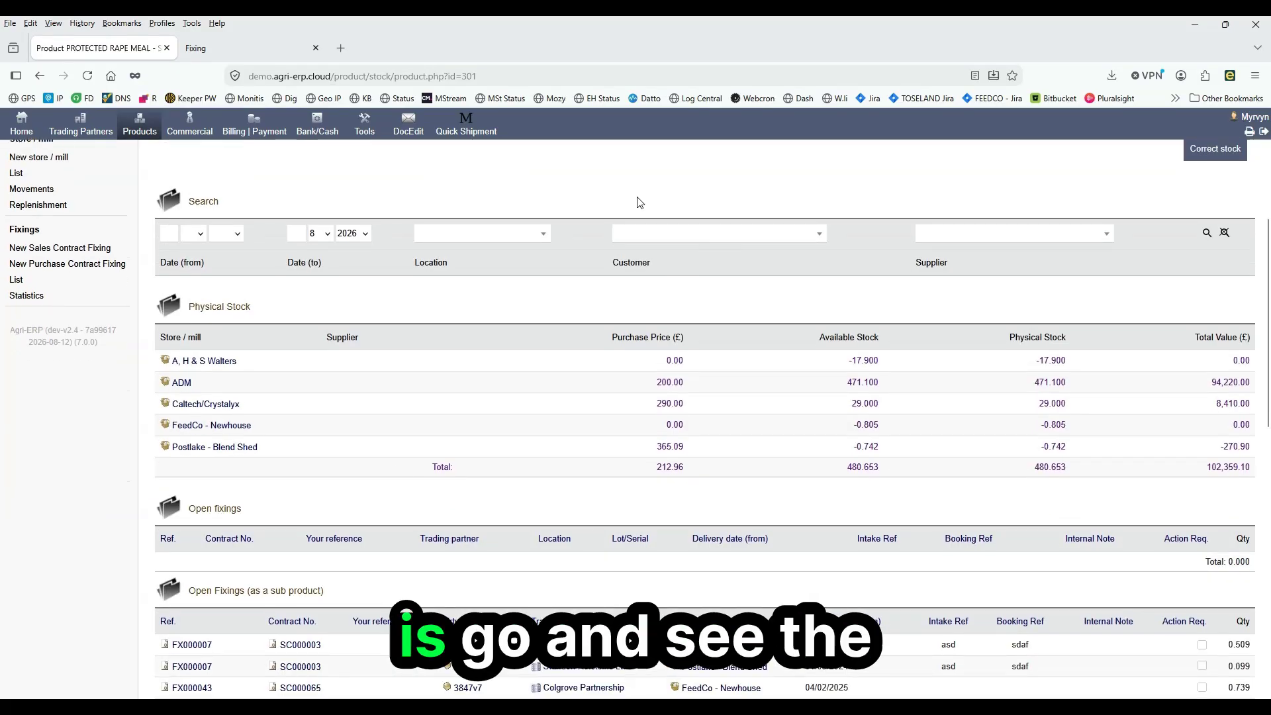
scroll(615, 233, "up", 3)
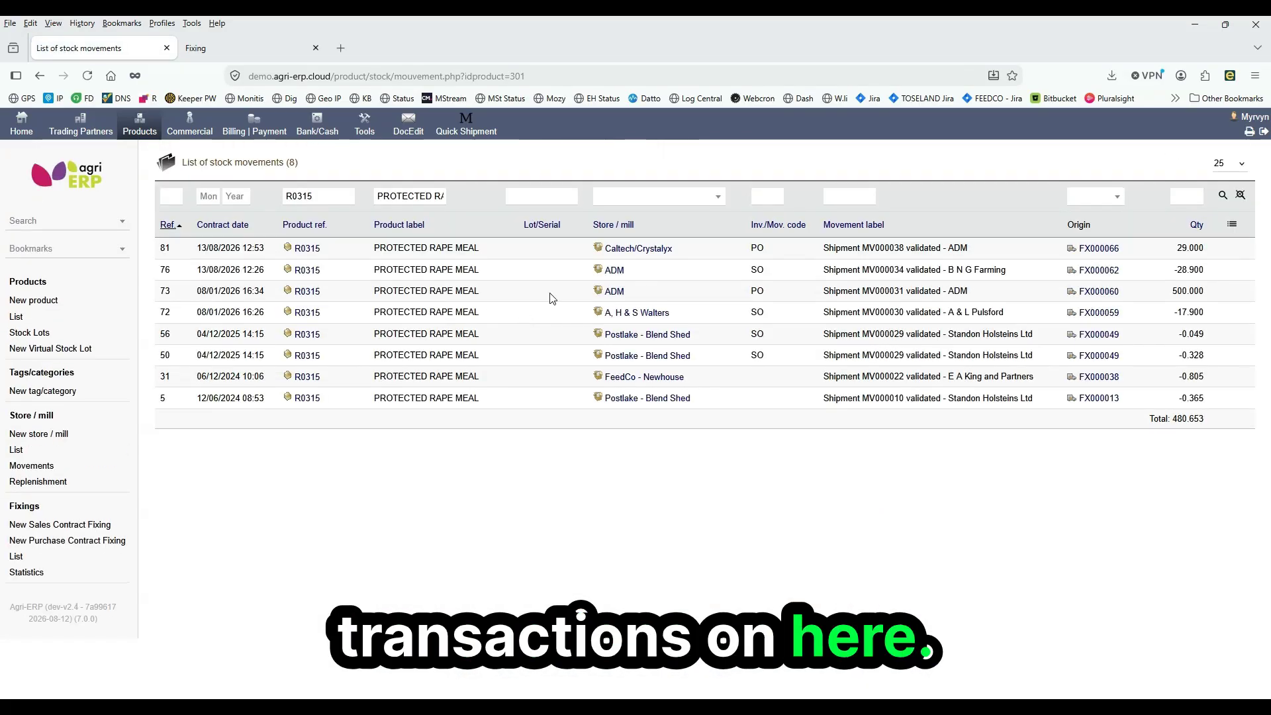
Step: View the fixing behind R0315's 29.000 Caltech/Crystalyx movement, and start a new sales contract for customer A & L Farming
left_click(1085, 248)
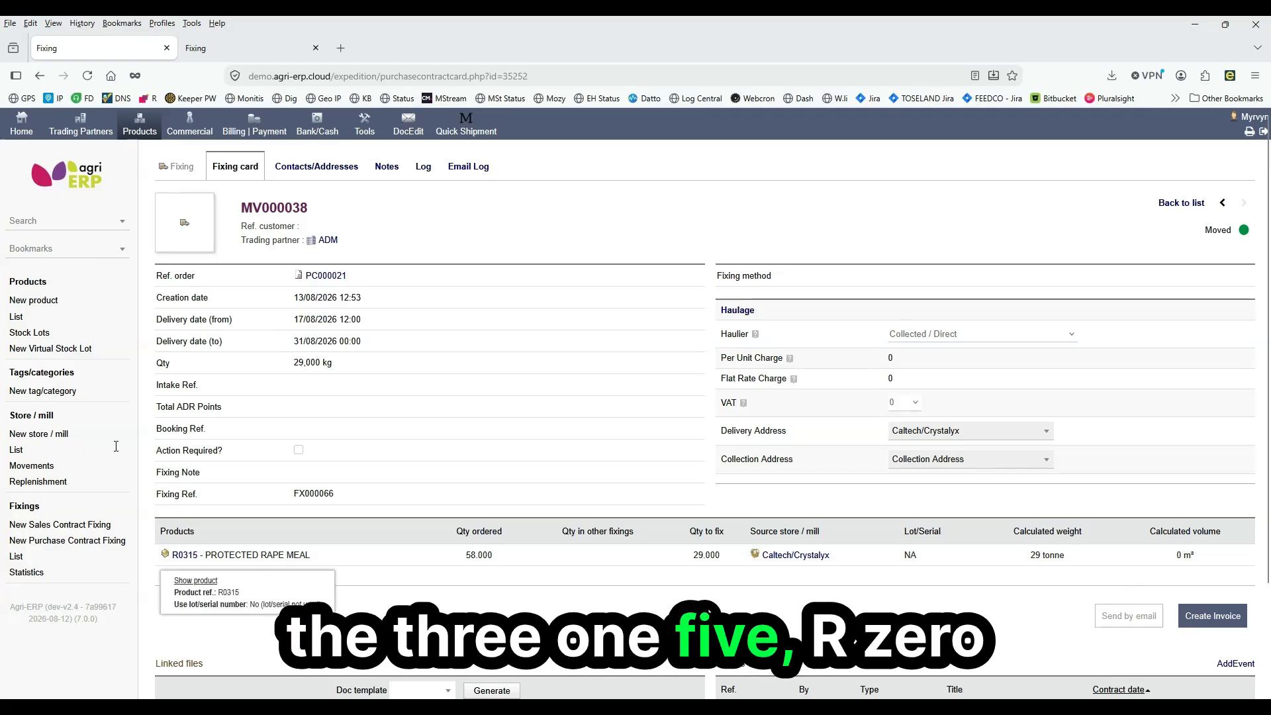
left_click(191, 127)
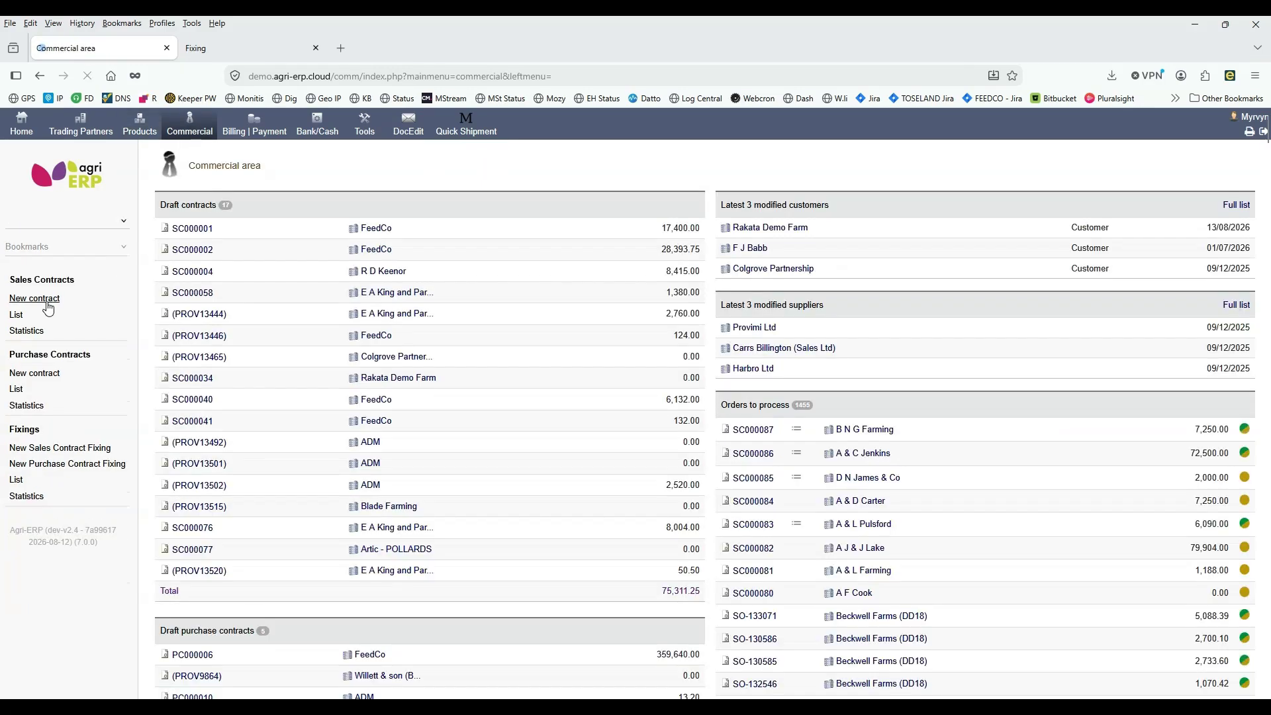
left_click(43, 302)
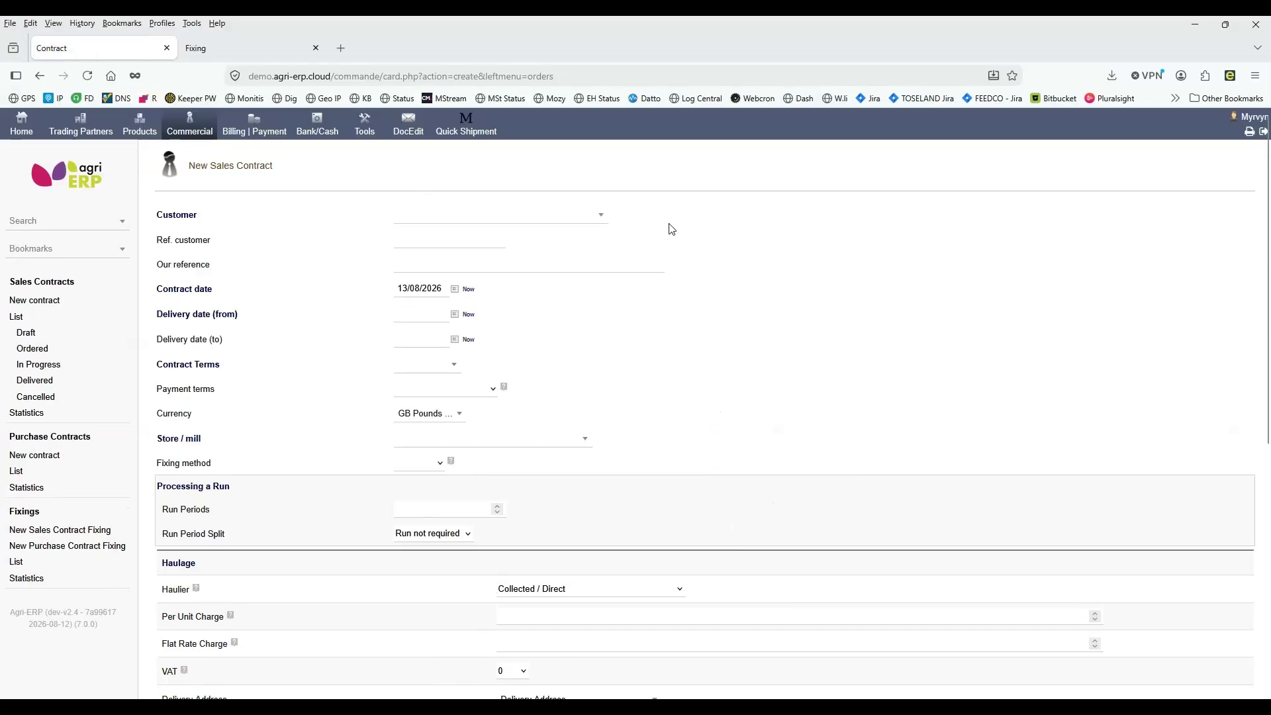
left_click(576, 226)
left_click(536, 284)
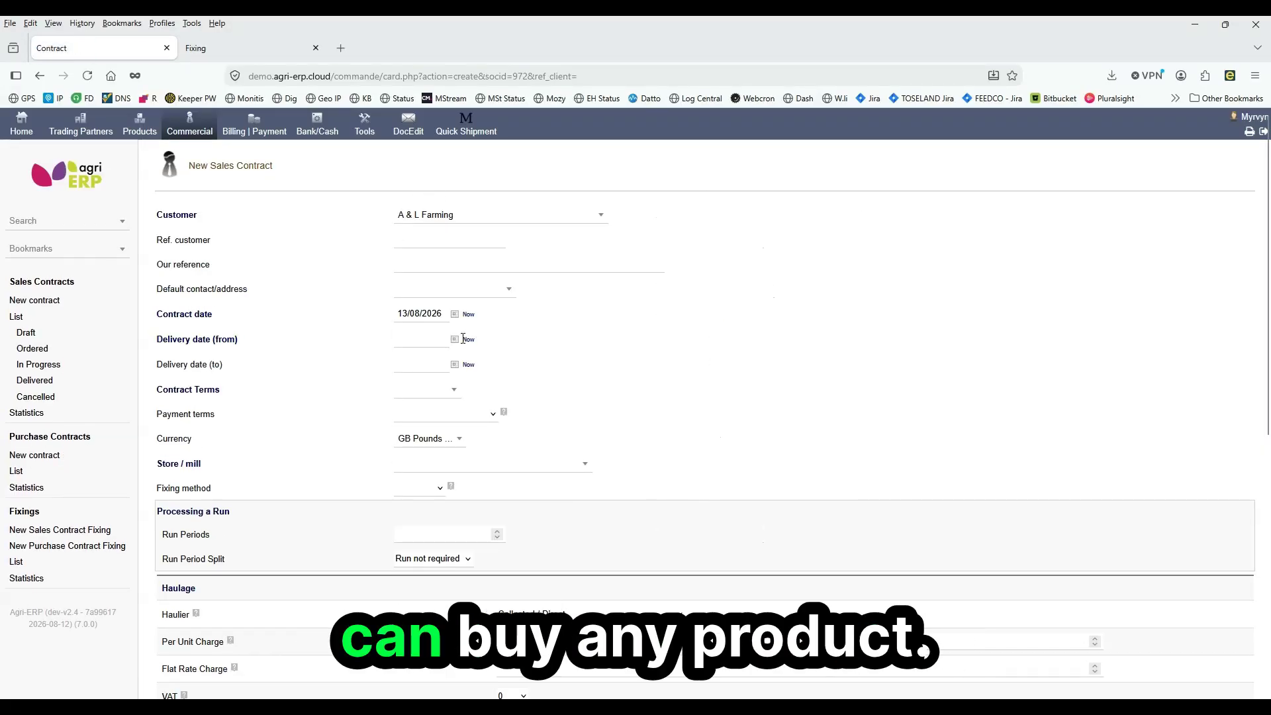
Step: Create the draft sales contract with delivery from 17/08/2026 to 31/8/2026, contract terms From Stock and store Caltech/Crystalyx
left_click(421, 339)
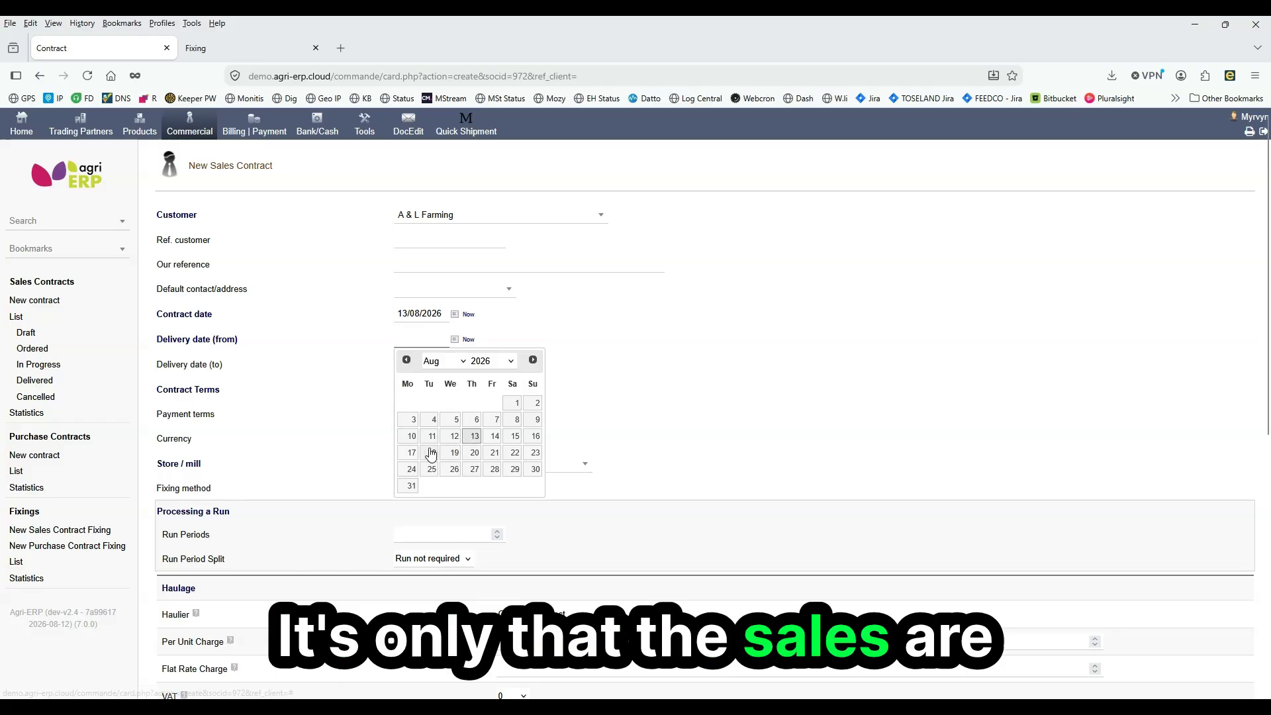
left_click(408, 454)
left_click(442, 392)
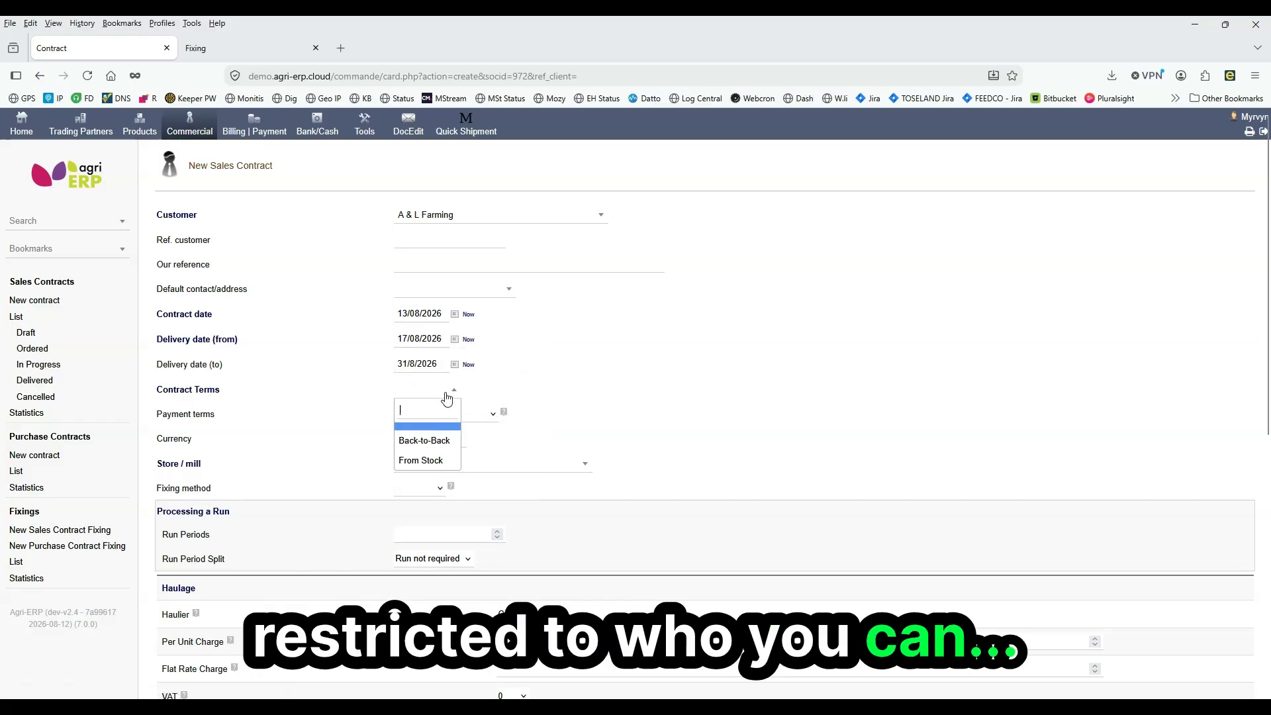
left_click(421, 460)
left_click(540, 468)
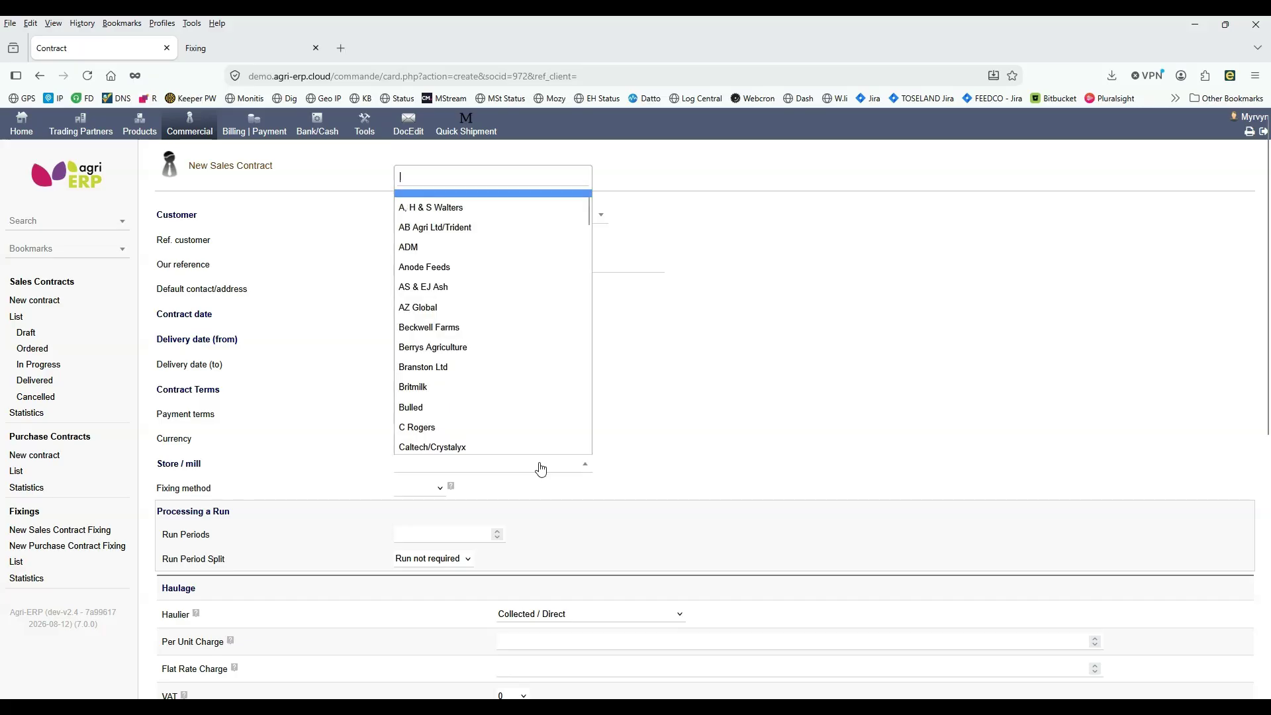
left_click(529, 446)
scroll(725, 451, "down", 3)
scroll(724, 504, "down", 3)
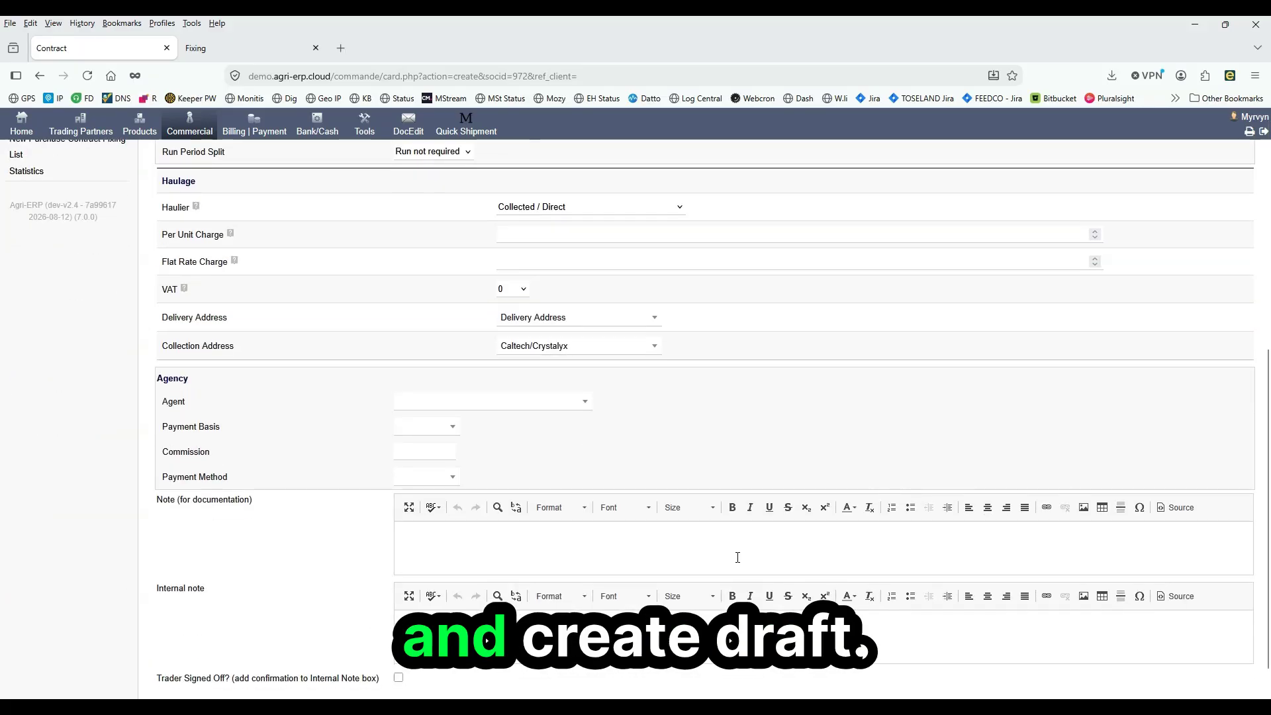
scroll(701, 649, "down", 1)
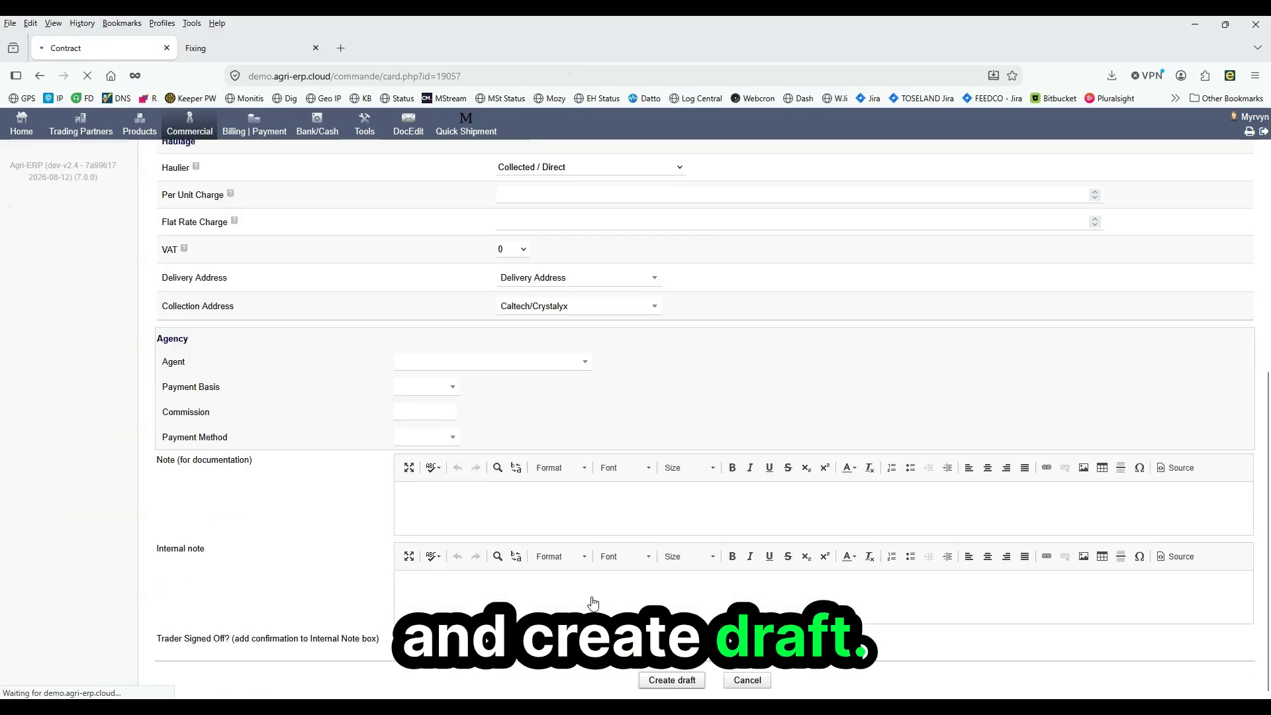
Step: Add 10 of R0315 PROTECTED RAPE MEAL to the draft sales contract, and approve the contract, confirming its validation
scroll(392, 528, "down", 5)
left_click(384, 545)
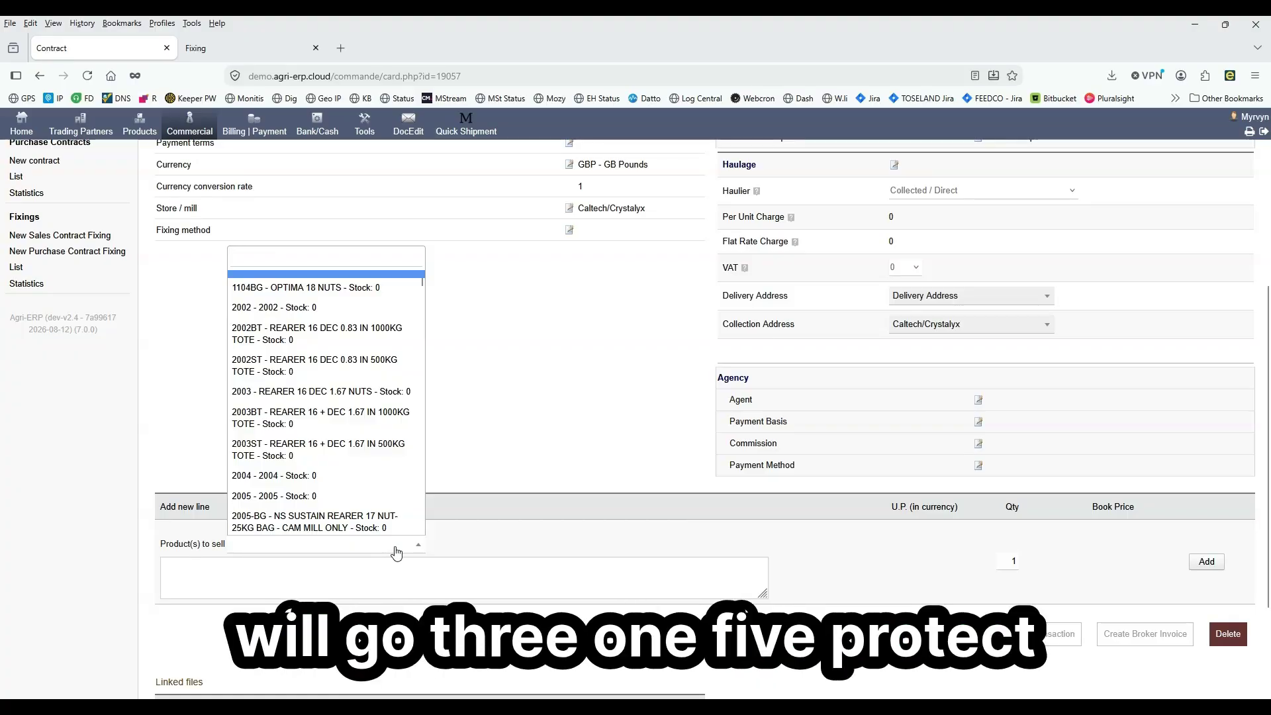
type("315")
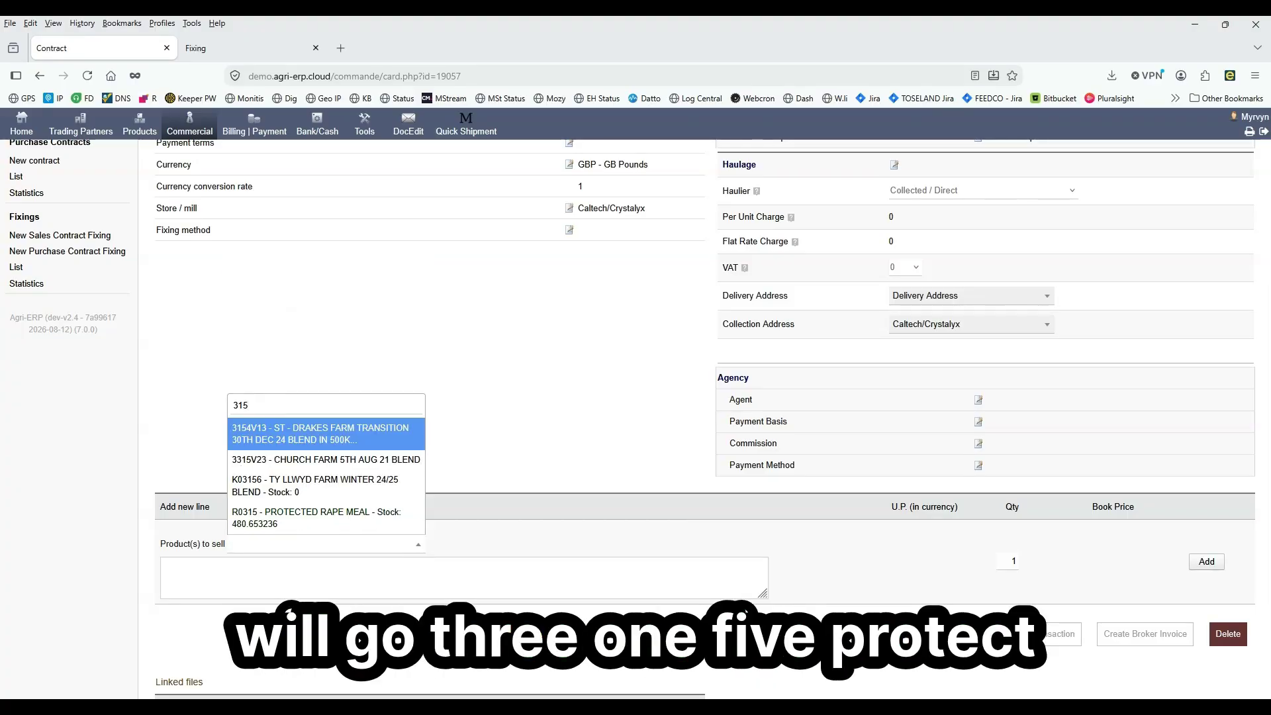
left_click(329, 518)
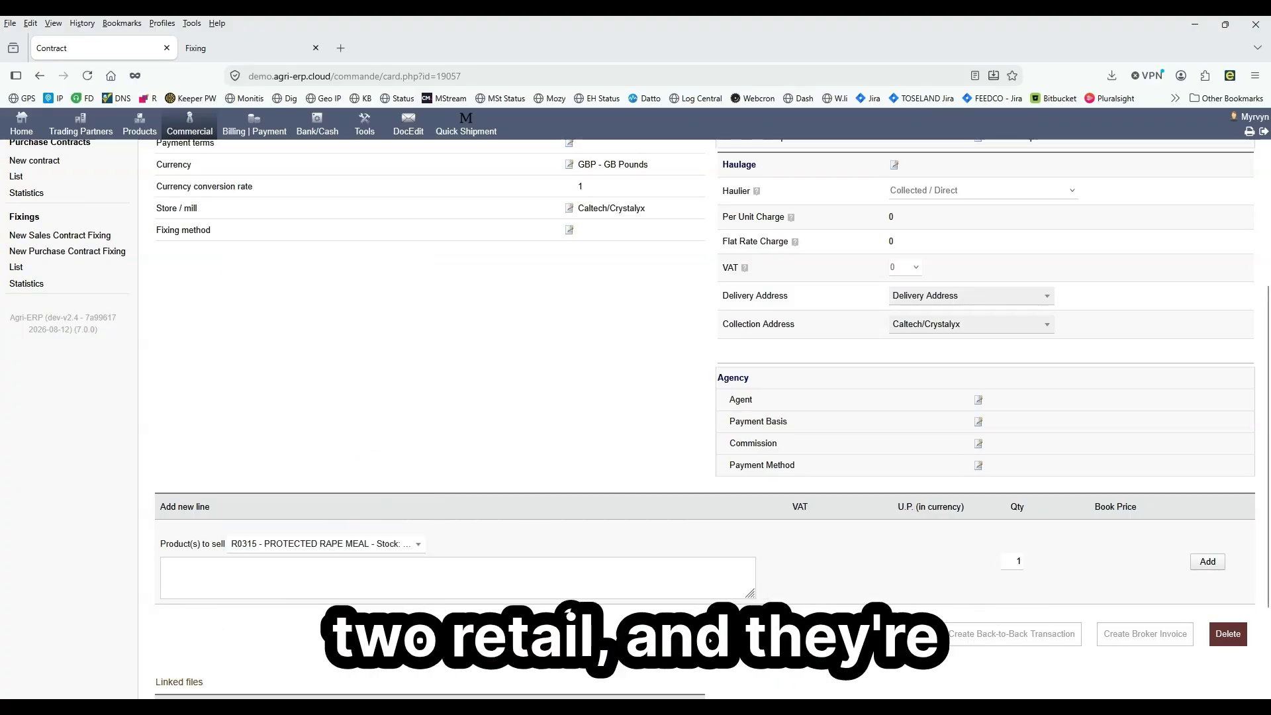
left_click_drag(1007, 562, 1079, 573)
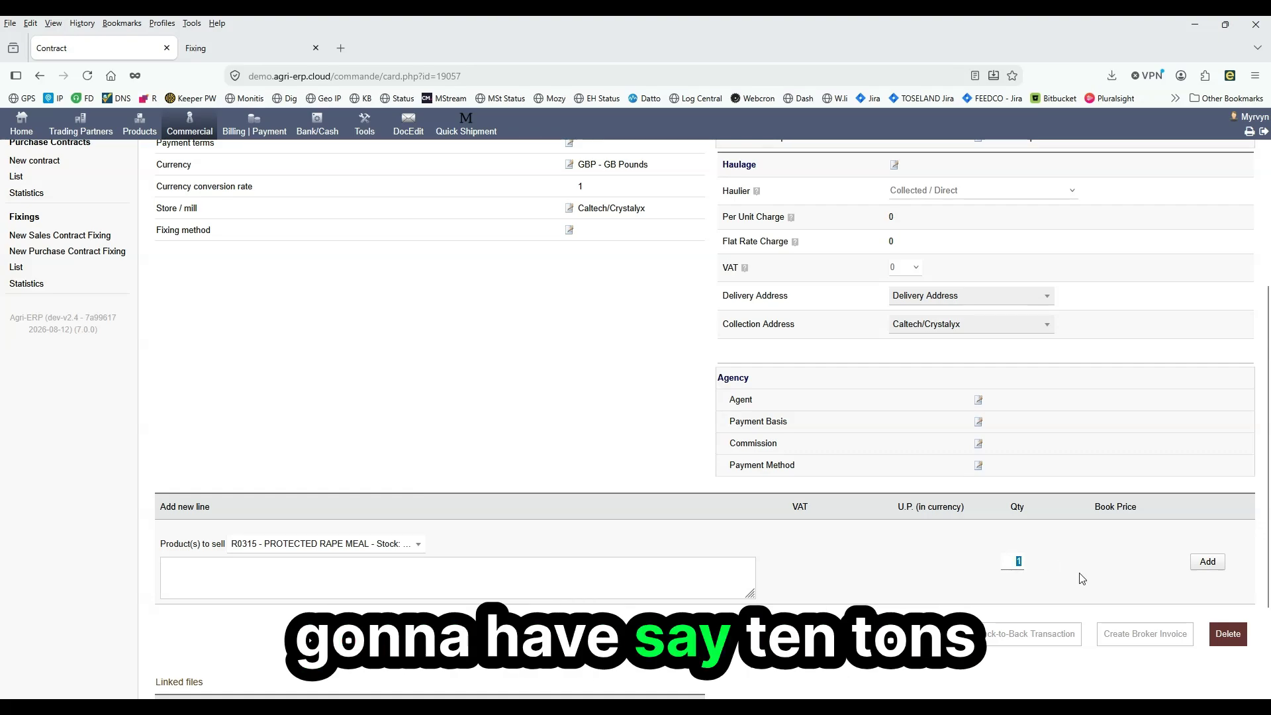
left_click(1196, 562)
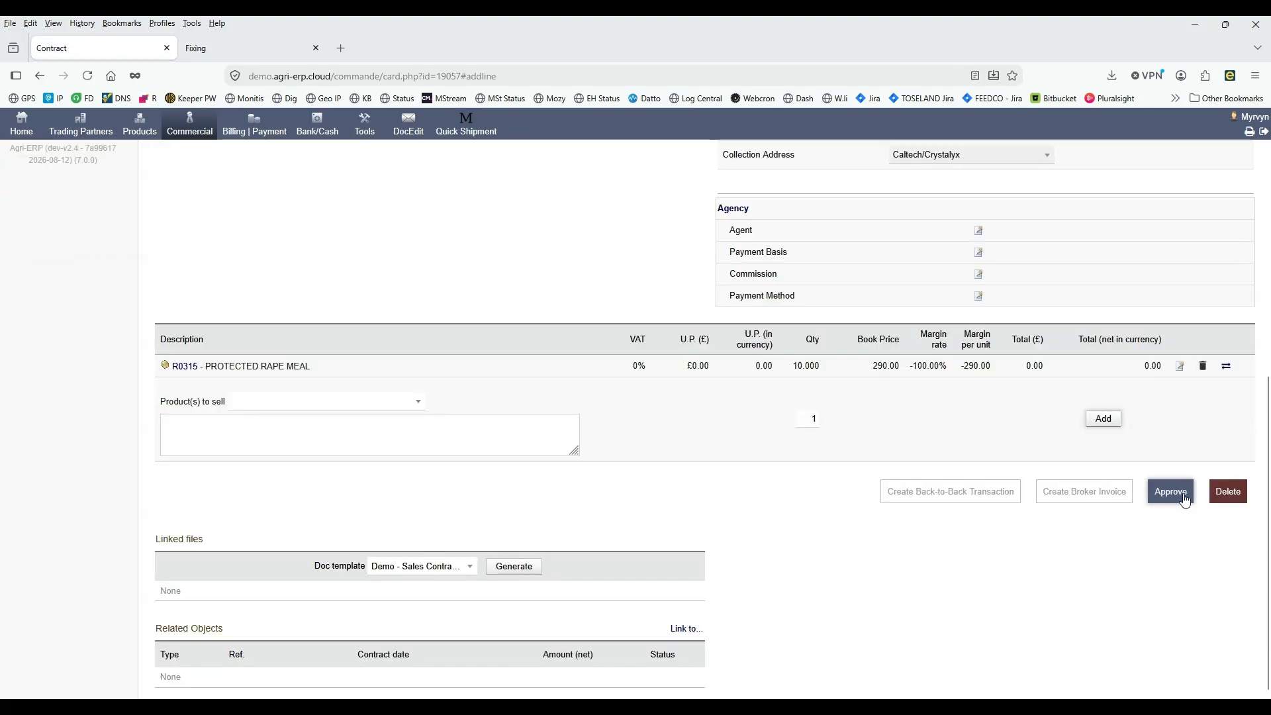
left_click(1171, 492)
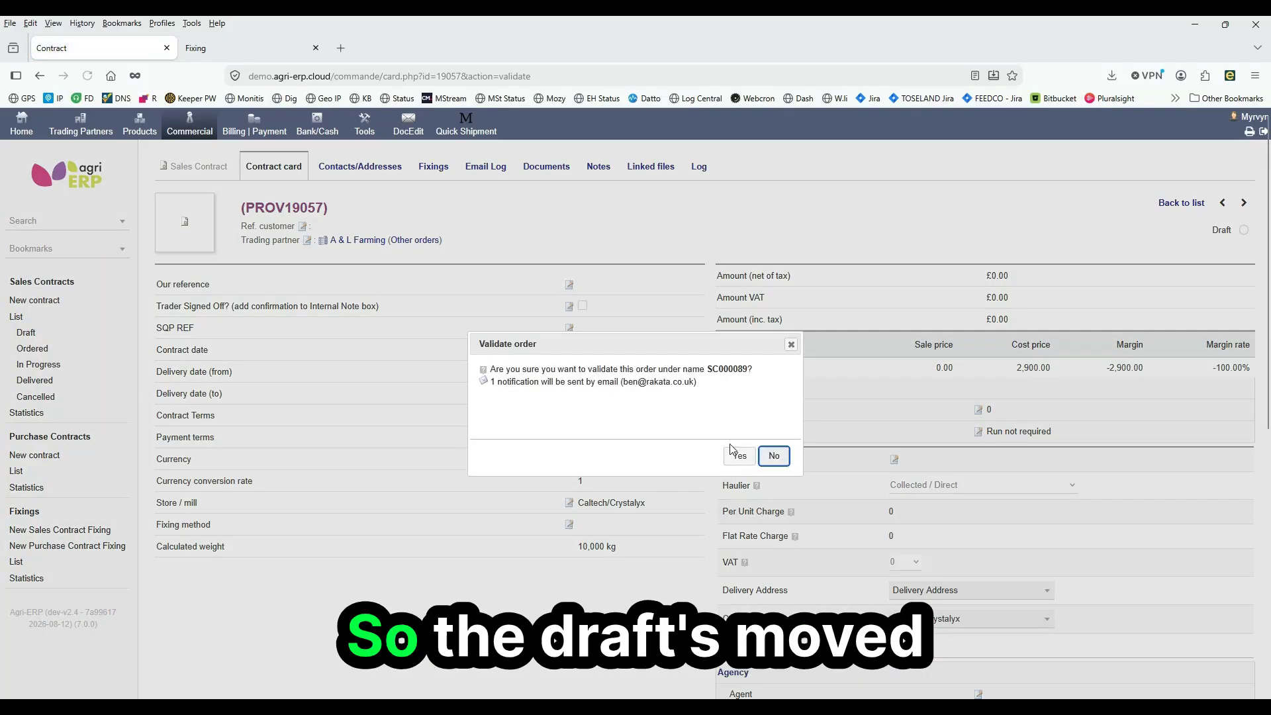
left_click(735, 455)
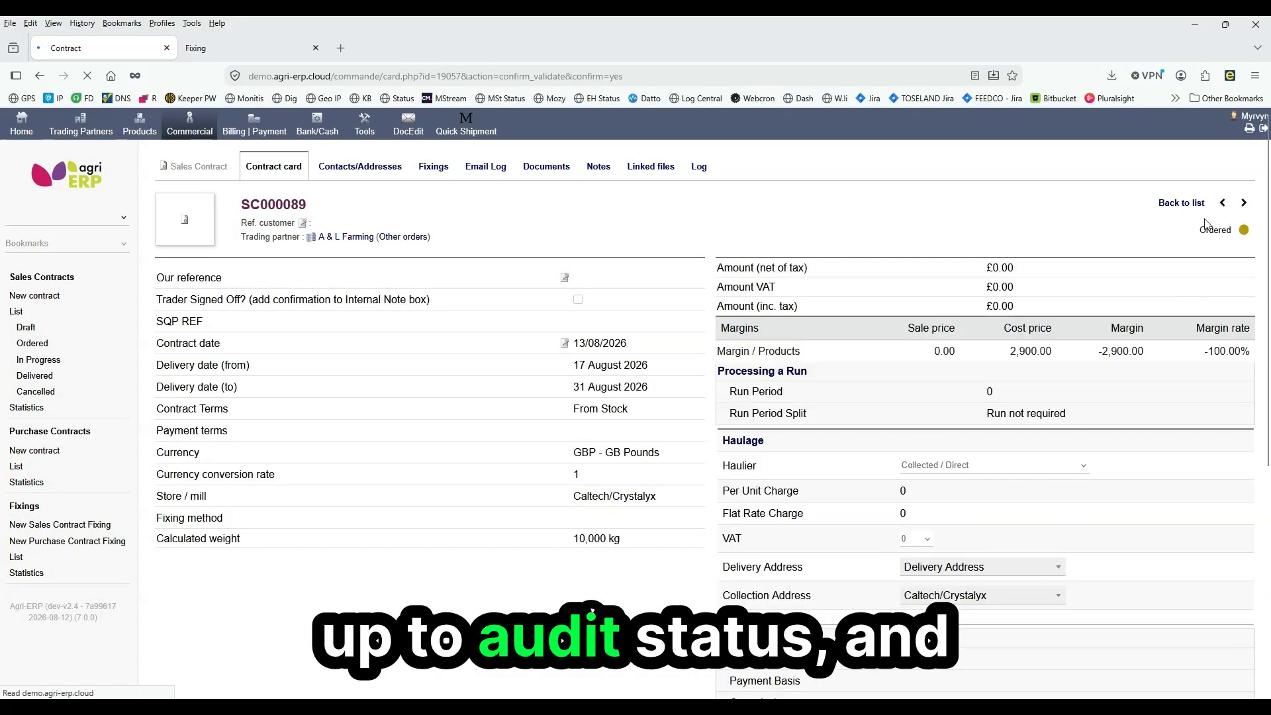
Step: Open R0315's stock page from the contract's product line and find the new sales contract among its open sales contracts
scroll(745, 408, "down", 3)
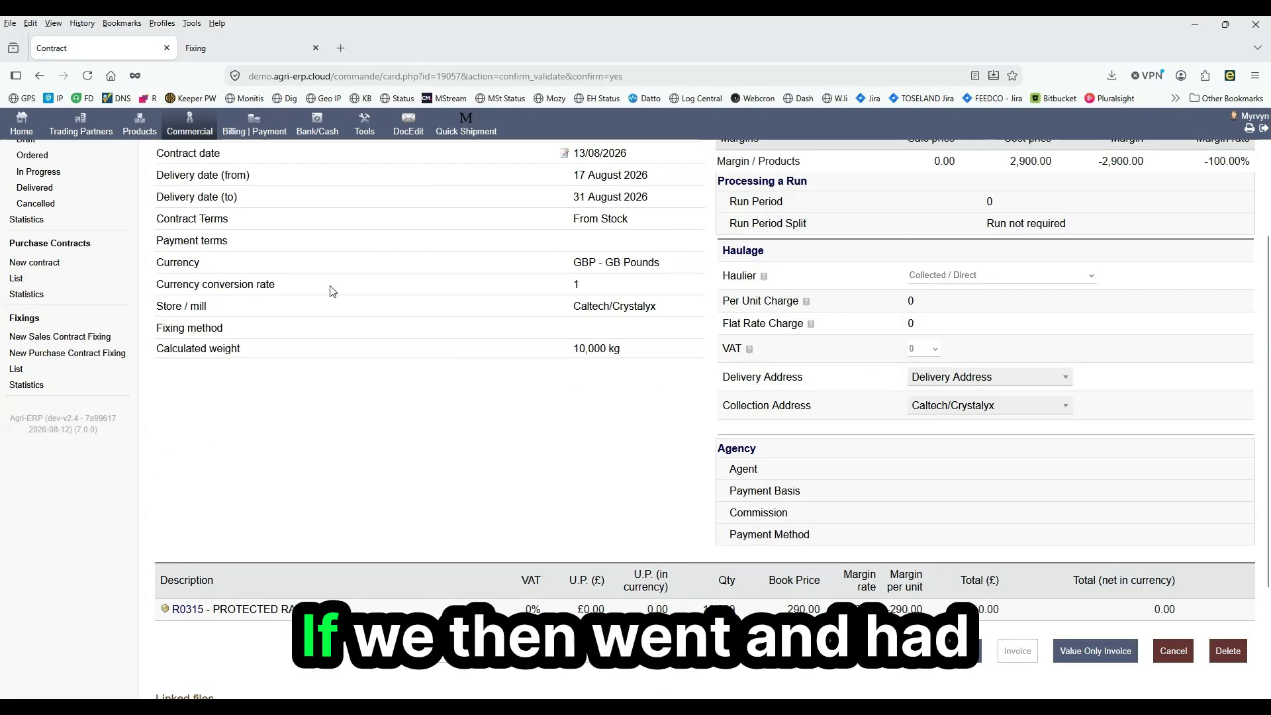
mouse_move(188, 615)
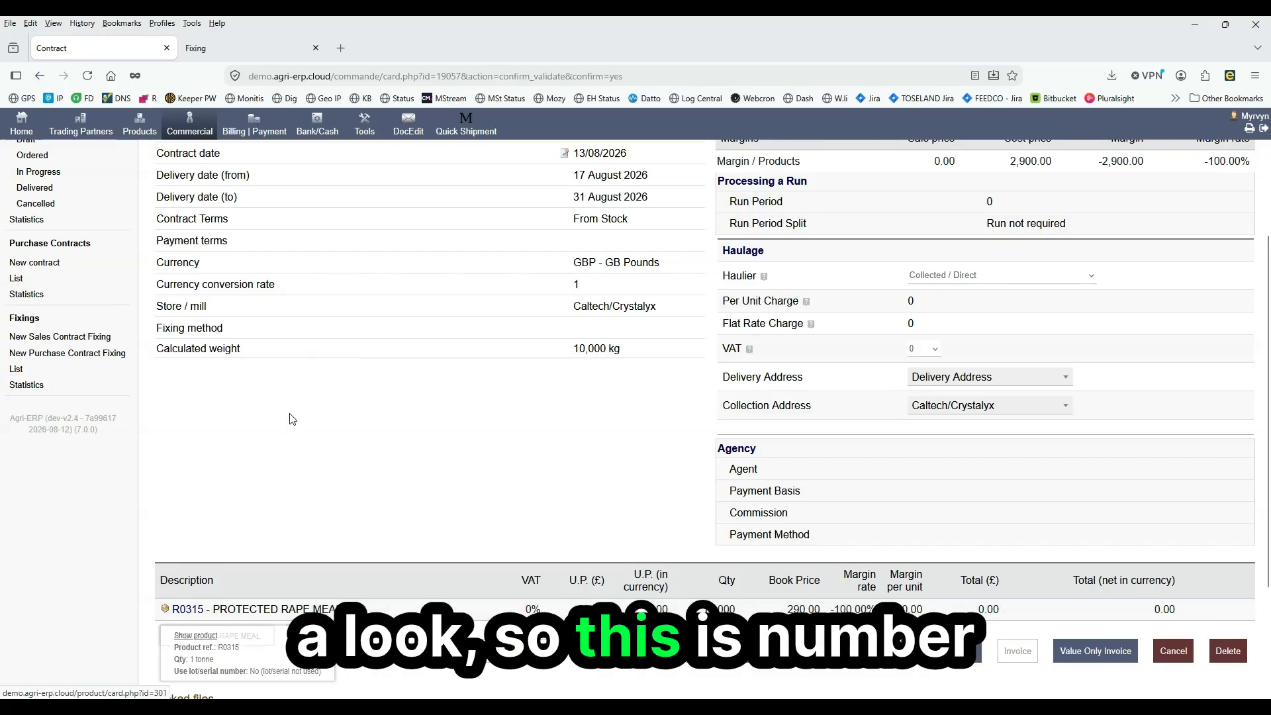
scroll(285, 291, "up", 3)
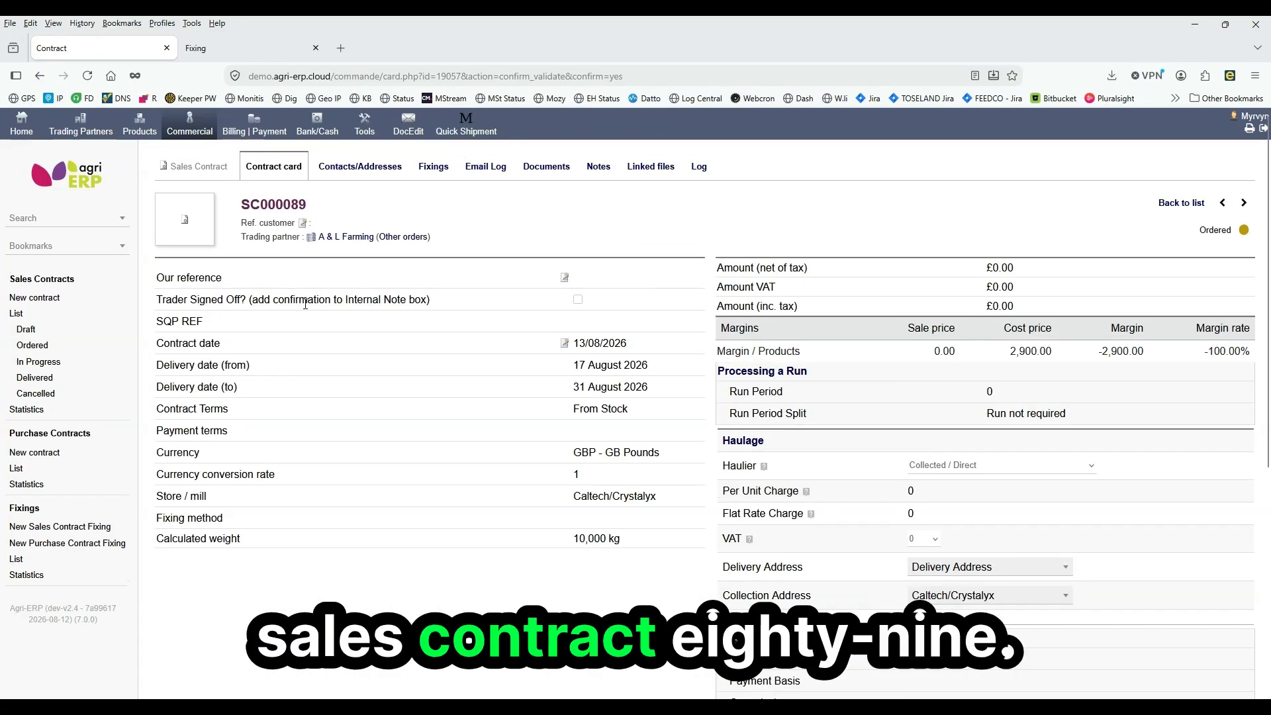
scroll(309, 452, "down", 3)
mouse_move(192, 588)
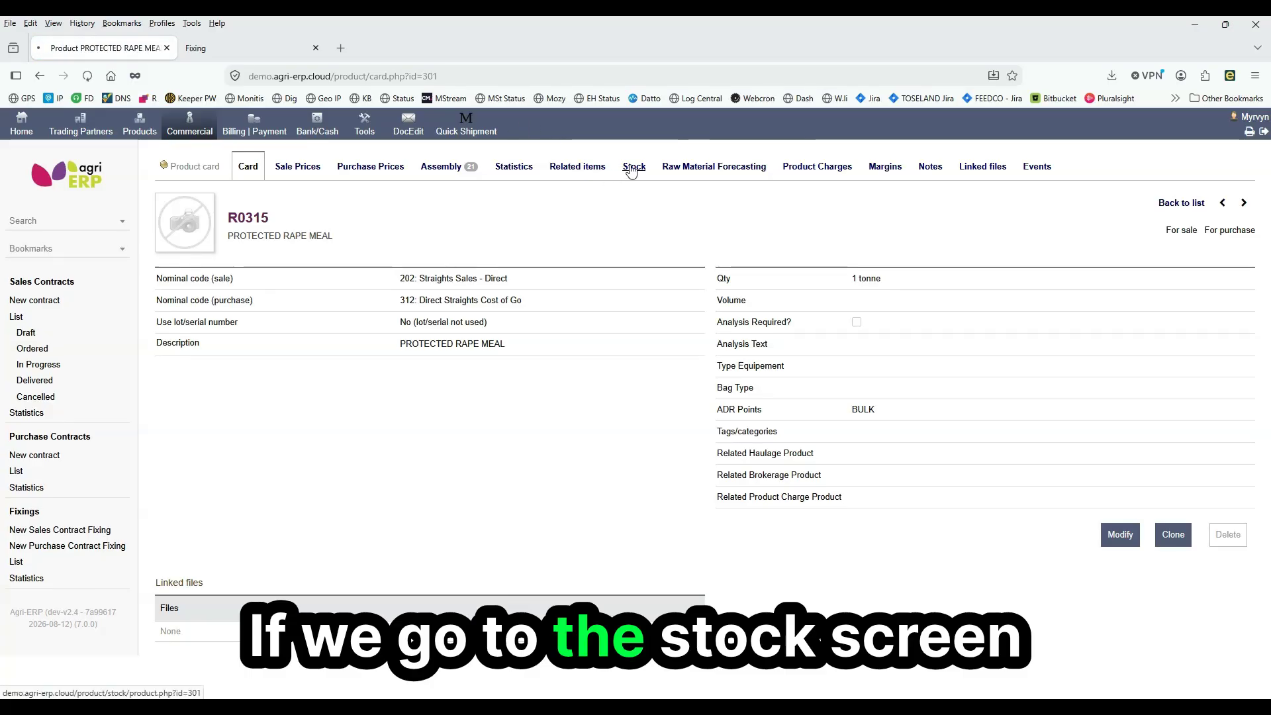
left_click(632, 167)
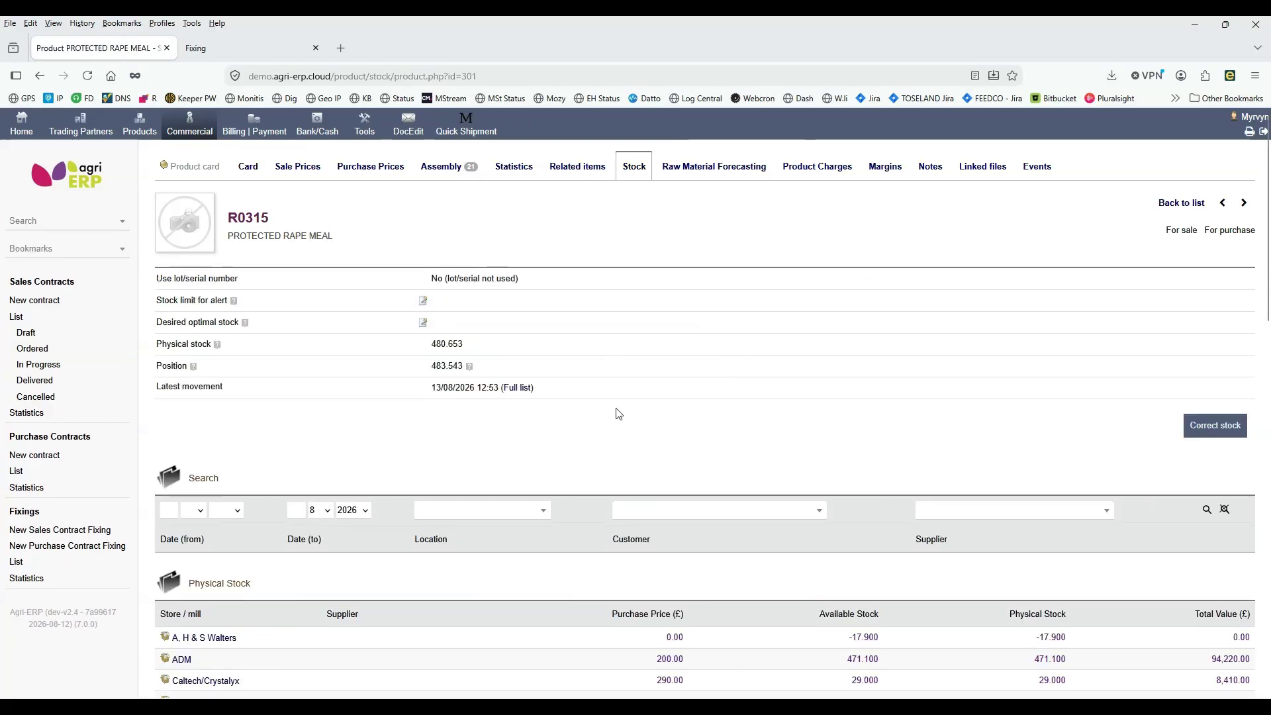
key("ctrl+f")
type("0089")
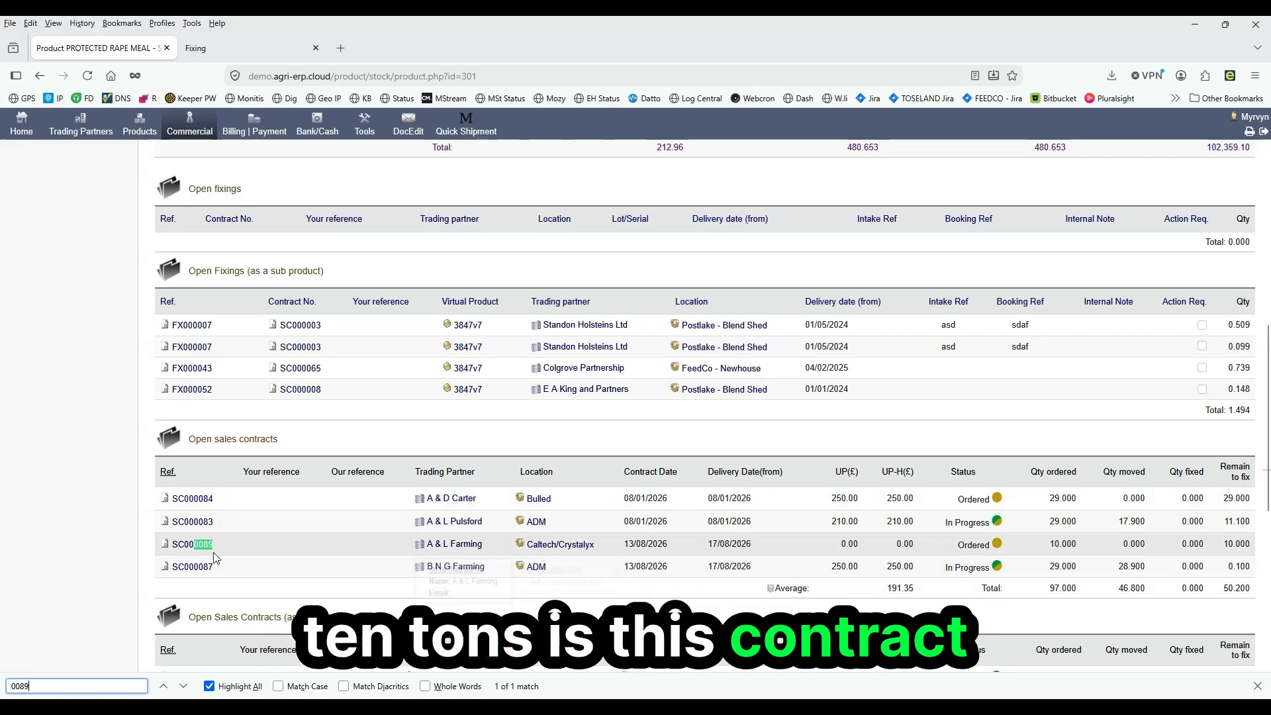
Step: Create a fixing for the A & L Farming contract's 10 of R0315 from Caltech/Crystalyx, and move it, confirming the movement
left_click(188, 553)
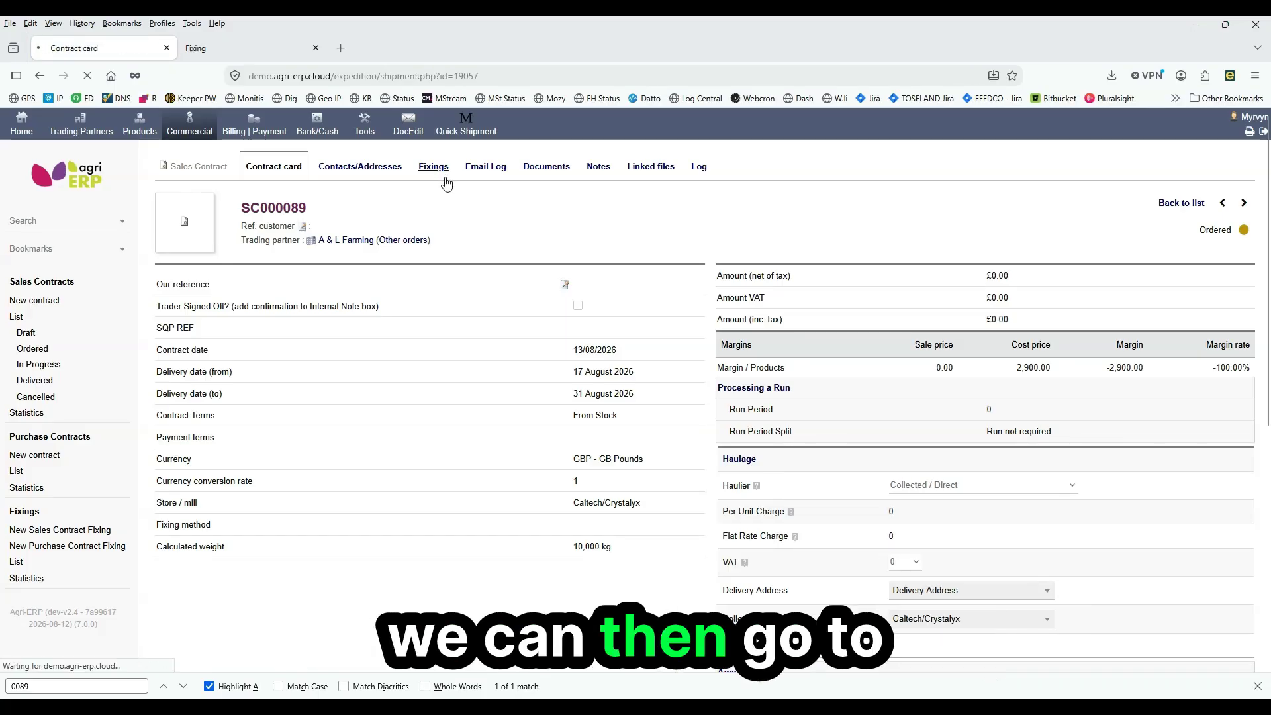
scroll(933, 467, "down", 3)
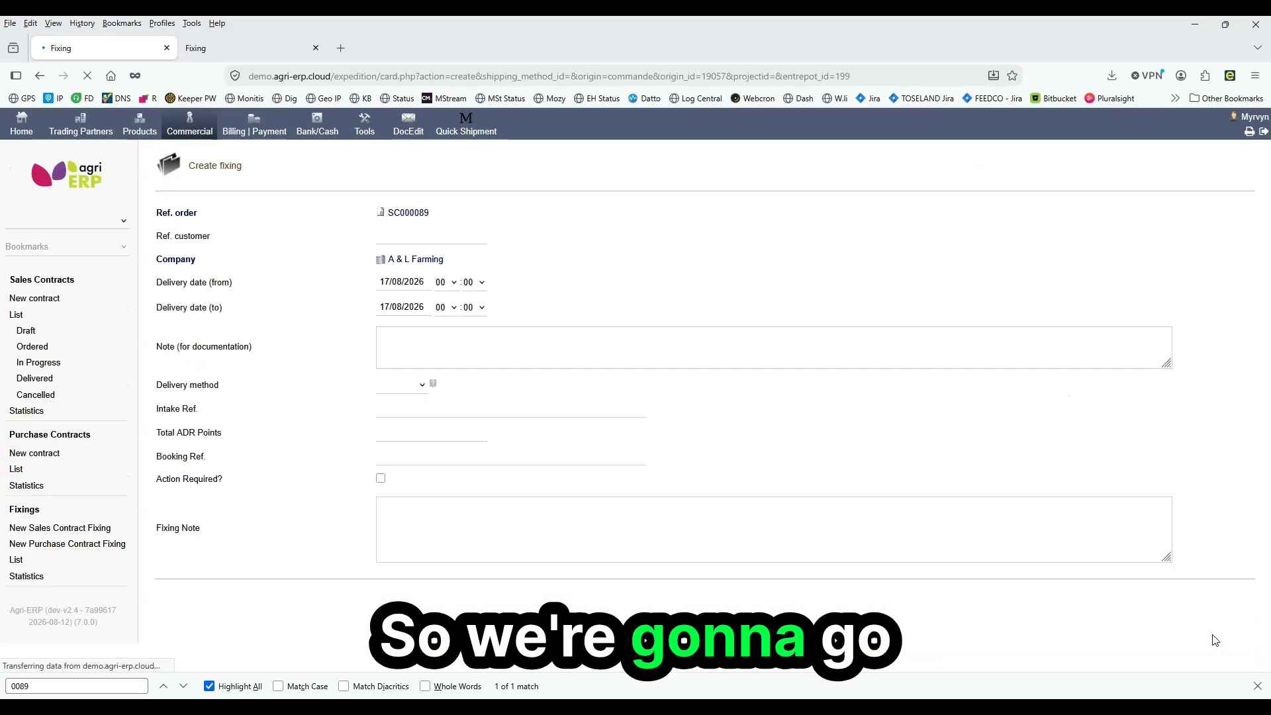
scroll(703, 486, "down", 4)
scroll(703, 497, "down", 1)
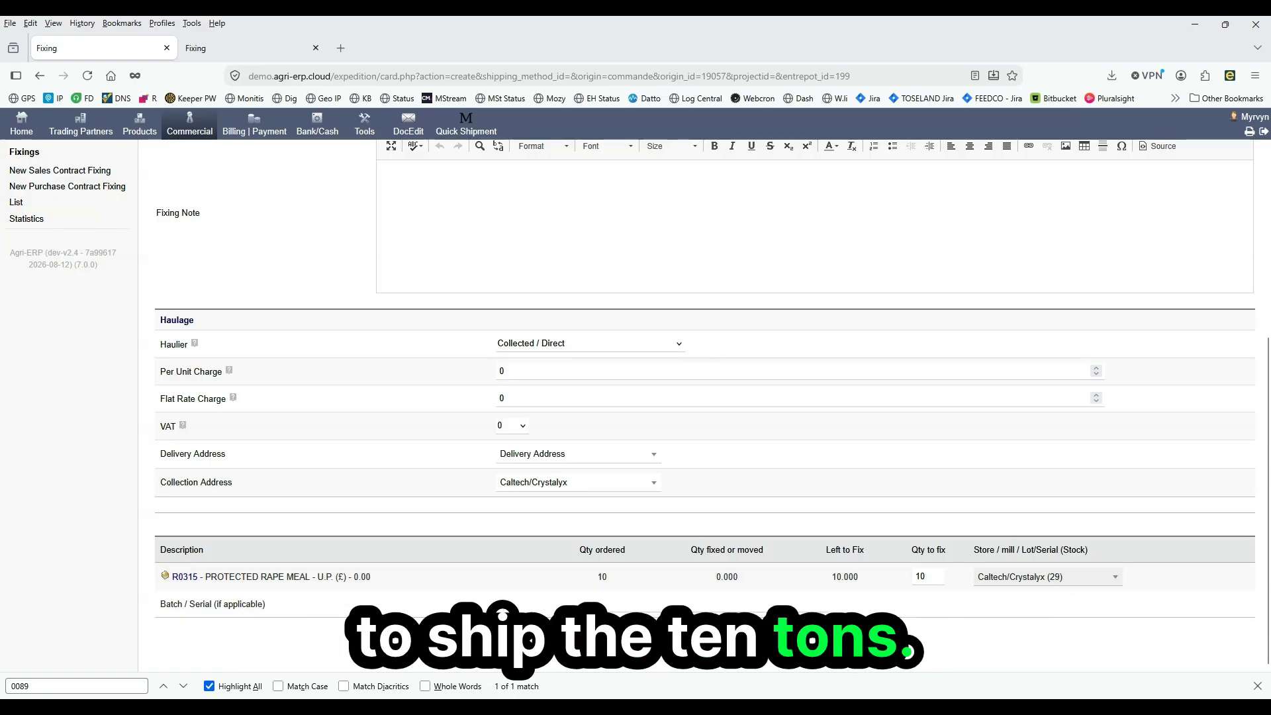
left_click(679, 639)
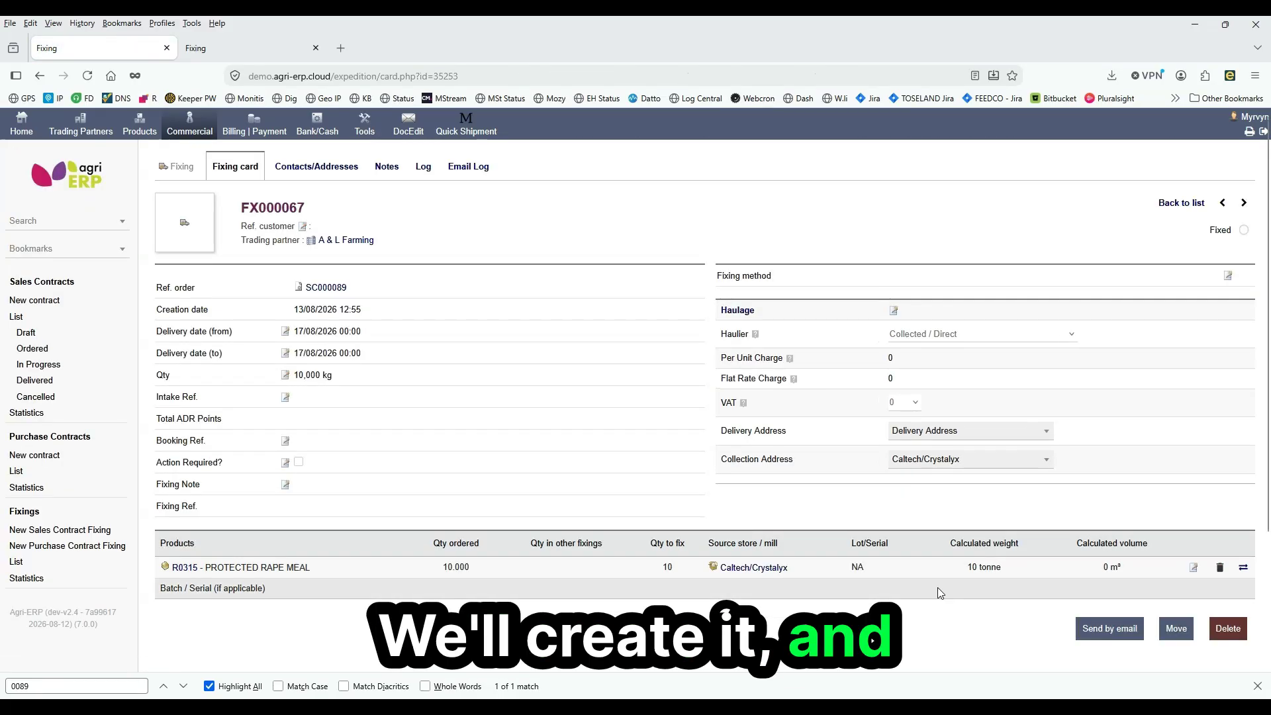
left_click(1171, 630)
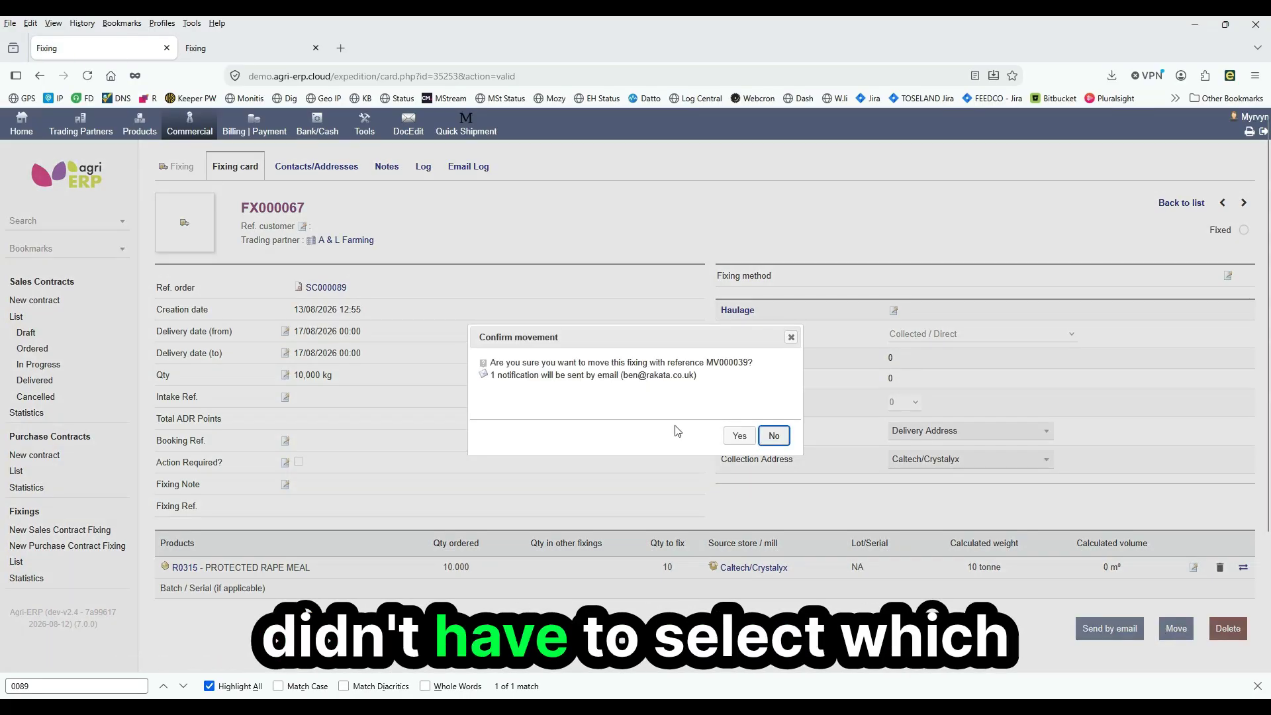
left_click(732, 437)
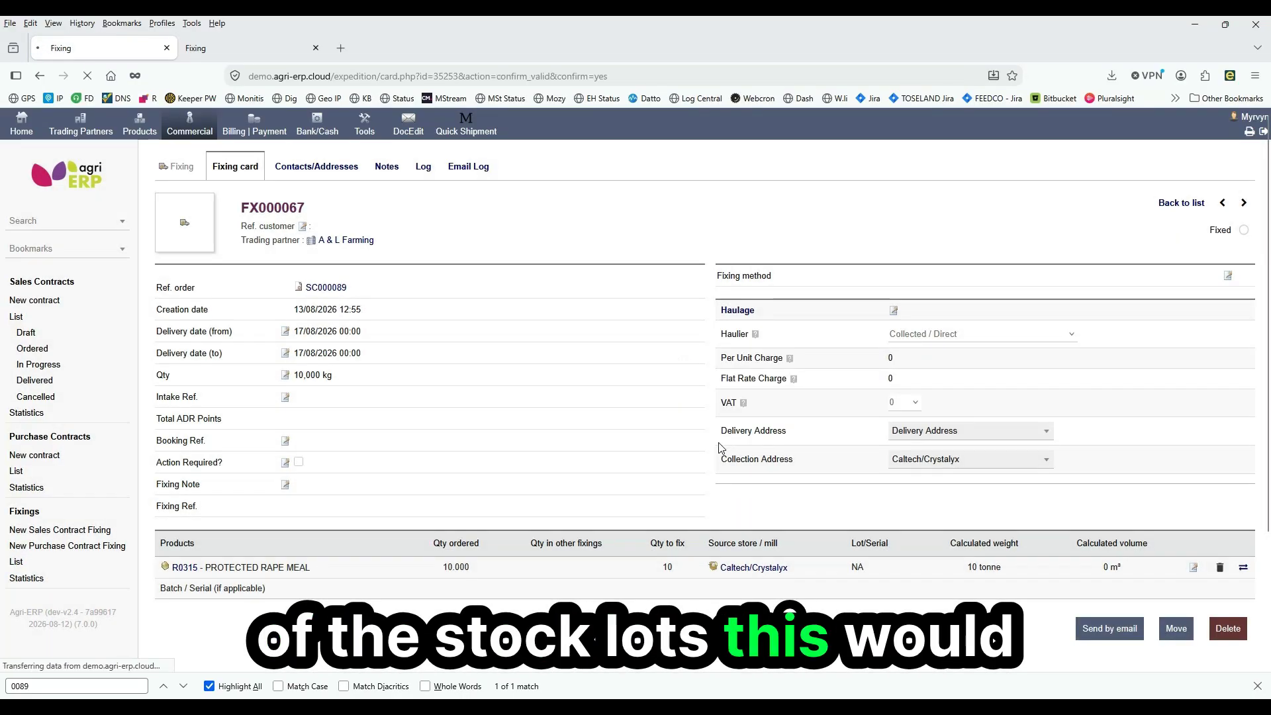